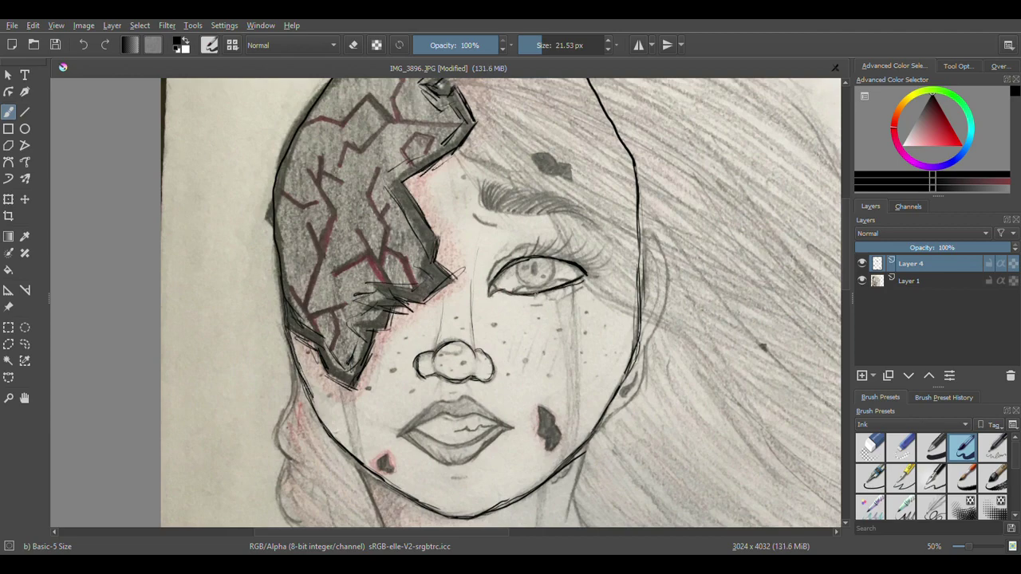
Step: Undo the black outline strokes traced over the eye
key(ctrl+z)
key(ctrl+z)
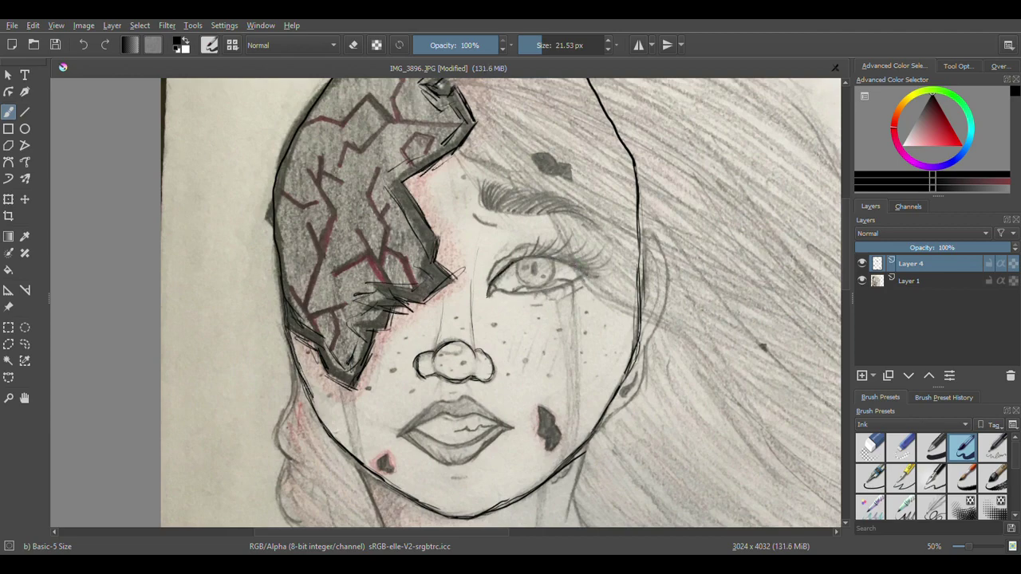
drag(584, 263, 590, 265)
scroll(536, 277, up, 5)
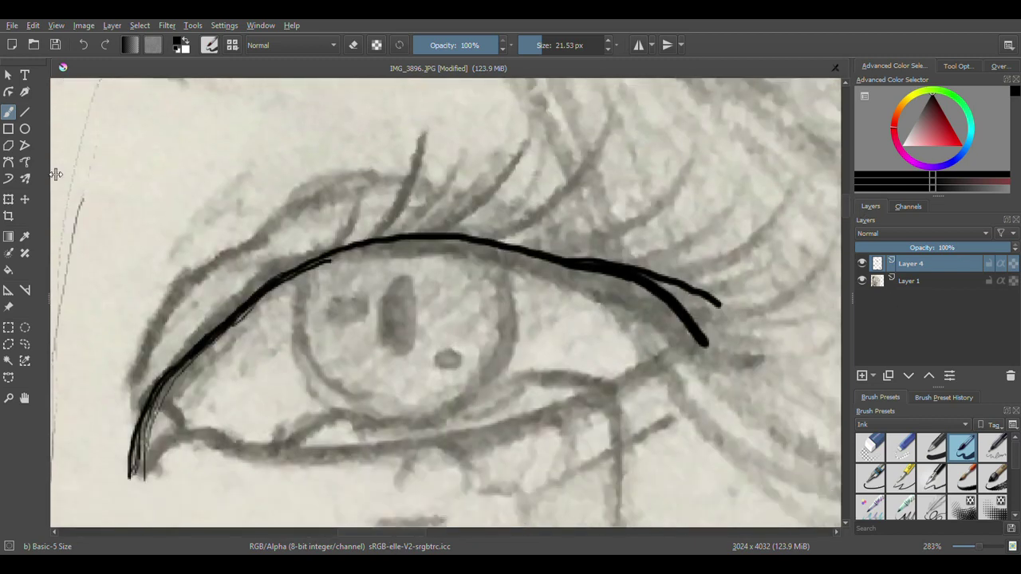
key(ctrl+z)
key(ctrl+z)
key(ctrl+z)
mouse_move(303, 275)
mouse_down()
mouse_move(342, 387)
mouse_move(499, 295)
mouse_move(359, 395)
mouse_move(316, 257)
mouse_up()
key(ctrl+z)
key(ctrl+z)
key(ctrl+z)
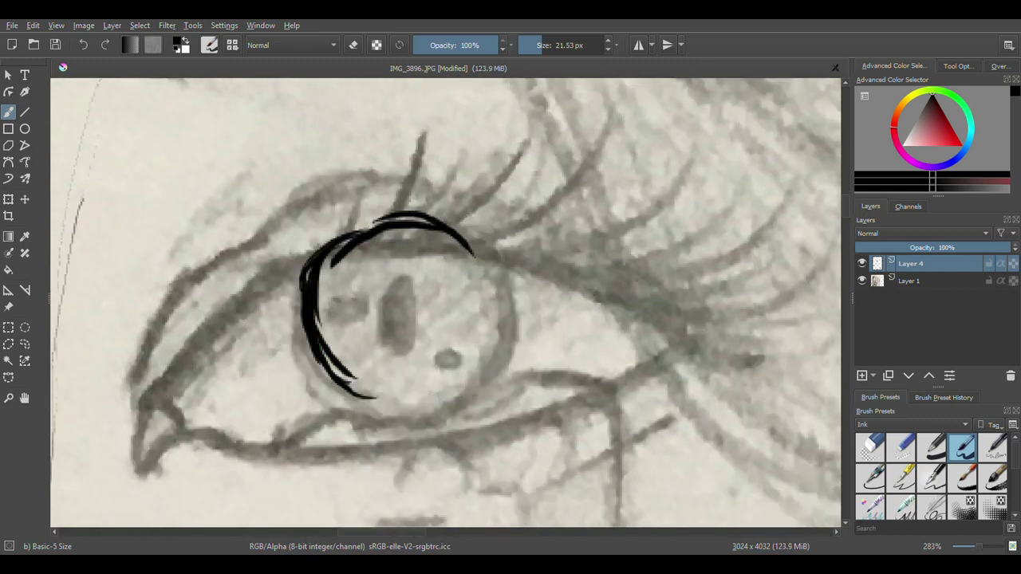
Step: Trace the eye's outline in black on Layer 4, covering the inner corner, the upper lid line and the lower lid line
drag(140, 453, 183, 352)
mouse_move(141, 471)
mouse_down()
mouse_move(155, 403)
mouse_move(192, 431)
mouse_up()
mouse_move(154, 401)
mouse_down()
mouse_move(186, 432)
mouse_move(238, 309)
mouse_up()
drag(183, 361, 321, 252)
mouse_move(168, 363)
mouse_down()
mouse_move(615, 280)
mouse_move(692, 344)
mouse_move(662, 361)
mouse_up()
mouse_move(192, 430)
mouse_down()
mouse_move(291, 452)
mouse_move(266, 451)
mouse_move(369, 453)
mouse_move(674, 345)
mouse_up()
key(ctrl+z)
drag(280, 452, 323, 455)
drag(433, 448, 666, 358)
drag(139, 405, 139, 371)
mouse_move(139, 381)
mouse_down()
mouse_move(151, 356)
mouse_move(293, 212)
mouse_up()
drag(141, 407, 254, 227)
drag(197, 299, 521, 220)
key(ctrl+z)
key(ctrl+z)
key(ctrl+z)
Step: Draw thin, short black lashes along the inner part of the upper lid
mouse_move(339, 240)
mouse_down()
mouse_move(368, 186)
mouse_move(355, 192)
mouse_up()
drag(288, 257, 310, 221)
drag(266, 272, 269, 213)
drag(248, 284, 251, 255)
Step: Draw long, thick curved lashes along the outer half of the upper lid and fill the gaps with finer ones
drag(469, 236, 584, 157)
drag(483, 230, 569, 171)
mouse_move(467, 236)
mouse_down()
mouse_move(514, 155)
mouse_move(548, 156)
mouse_up()
drag(699, 339, 782, 330)
mouse_move(700, 327)
mouse_down()
mouse_move(804, 277)
mouse_move(771, 226)
mouse_up()
drag(640, 293, 751, 166)
drag(505, 237, 646, 161)
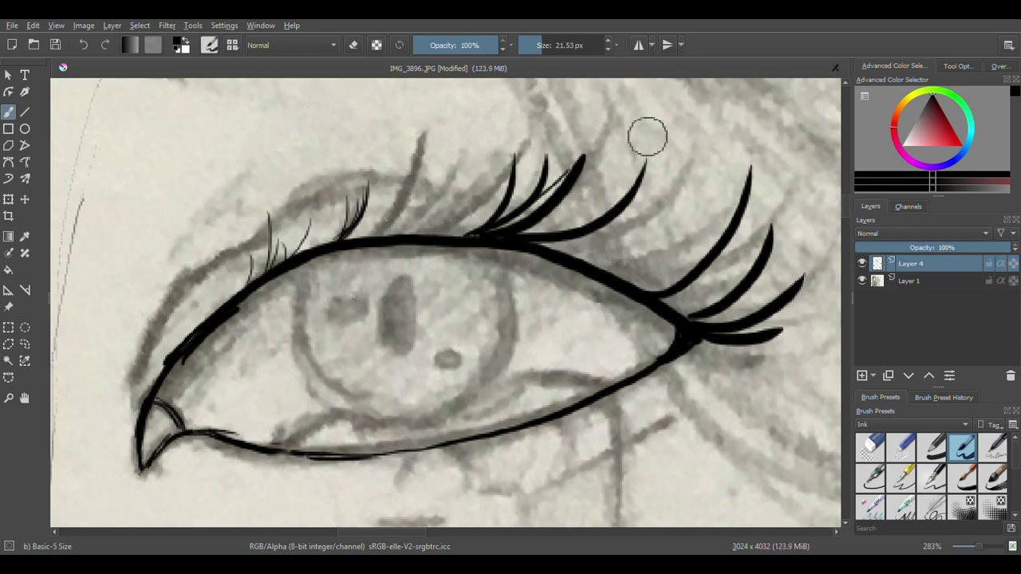
drag(547, 247, 709, 171)
drag(597, 263, 710, 225)
drag(658, 252, 599, 267)
drag(756, 254, 670, 297)
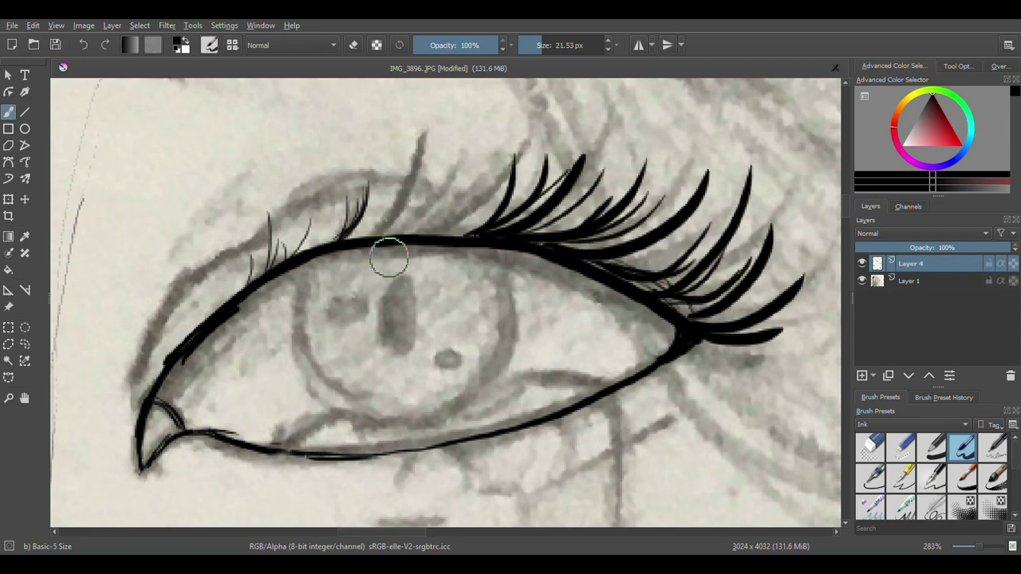
Step: Fill in black lashes along the inner and middle upper lid and reinforce the lash line above the iris
drag(350, 237, 449, 173)
drag(387, 232, 395, 164)
drag(436, 225, 468, 158)
drag(456, 231, 492, 130)
drag(291, 256, 328, 193)
drag(251, 282, 231, 256)
mouse_move(275, 264)
mouse_down()
mouse_move(292, 212)
mouse_move(343, 217)
mouse_up()
drag(343, 233, 362, 167)
drag(391, 228, 421, 170)
drag(436, 226, 460, 159)
drag(376, 237, 461, 231)
Step: Draw short black lower lashes under the outer half of the eye with a crease line beneath them
drag(541, 489, 633, 432)
drag(549, 413, 539, 471)
mouse_move(551, 418)
mouse_down()
mouse_move(586, 452)
mouse_move(563, 463)
mouse_up()
drag(675, 365, 699, 386)
drag(635, 388, 647, 422)
drag(658, 378, 675, 405)
mouse_move(629, 388)
mouse_down()
mouse_move(619, 431)
mouse_move(596, 443)
mouse_up()
drag(533, 444, 540, 480)
drag(497, 438, 478, 464)
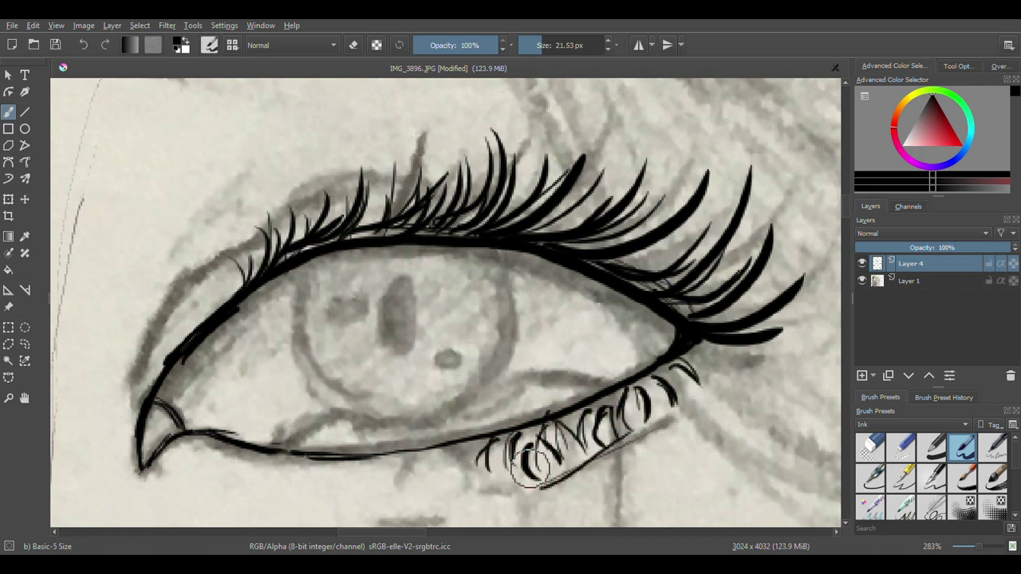
Step: Fill the eye's inner corner with light pink and outline the iris in black
click(915, 146)
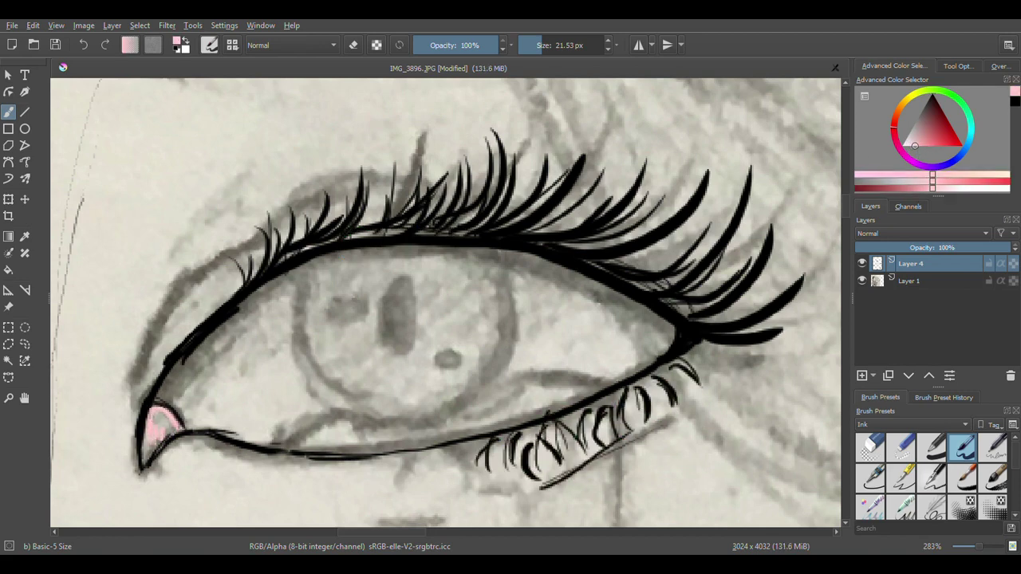
click(933, 95)
drag(305, 265, 368, 398)
drag(485, 249, 473, 384)
mouse_move(364, 397)
mouse_down()
mouse_move(430, 397)
mouse_move(507, 343)
mouse_up()
drag(485, 249, 515, 312)
Step: Draw two small highlight outlines in the iris, a wavy waterline above the lower lid, and the oval pupil in black
drag(434, 359, 437, 354)
drag(329, 303, 332, 297)
drag(289, 439, 606, 378)
mouse_move(415, 288)
mouse_down()
mouse_move(399, 351)
mouse_move(409, 279)
mouse_up()
Step: Hide Layer 1 and shade the eye's pink inner corner with a paler pink
click(861, 281)
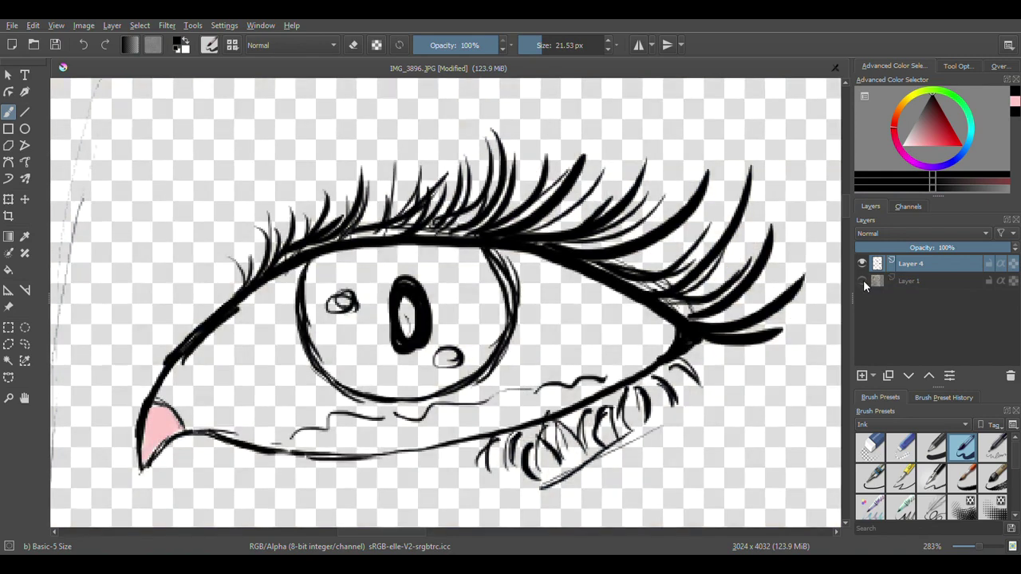
click(948, 191)
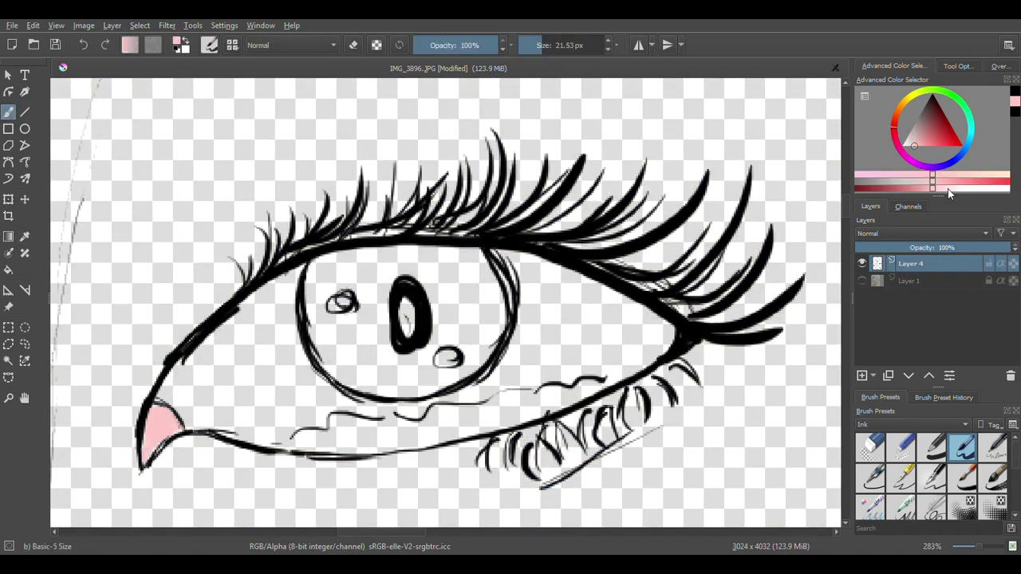
click(908, 143)
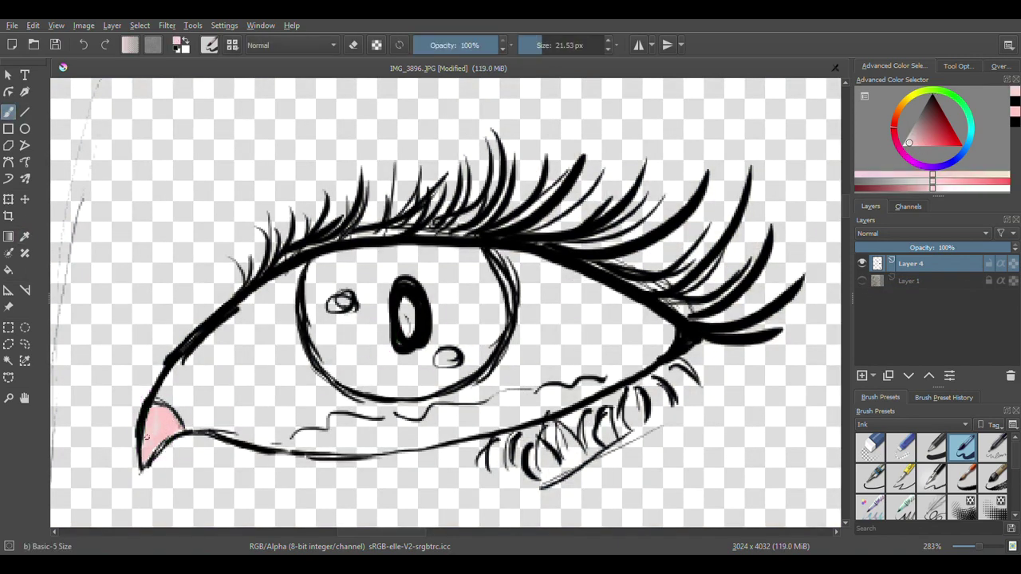
Step: Paint the eyeball white between the inner corner and the iris, down to the lower lid
click(903, 146)
mouse_move(225, 381)
mouse_down()
mouse_move(251, 306)
mouse_move(282, 286)
mouse_move(334, 395)
mouse_up()
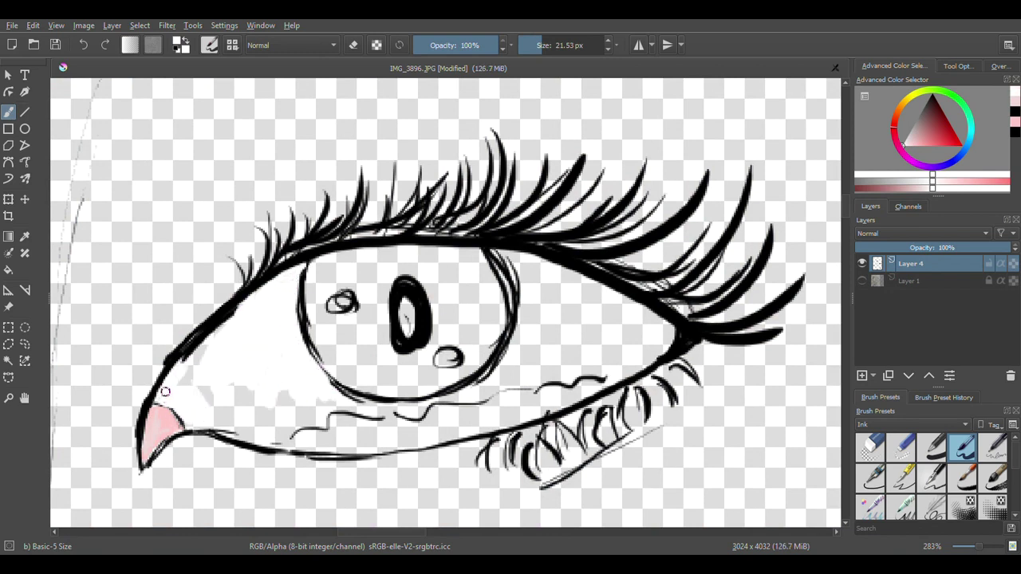
drag(165, 391, 229, 319)
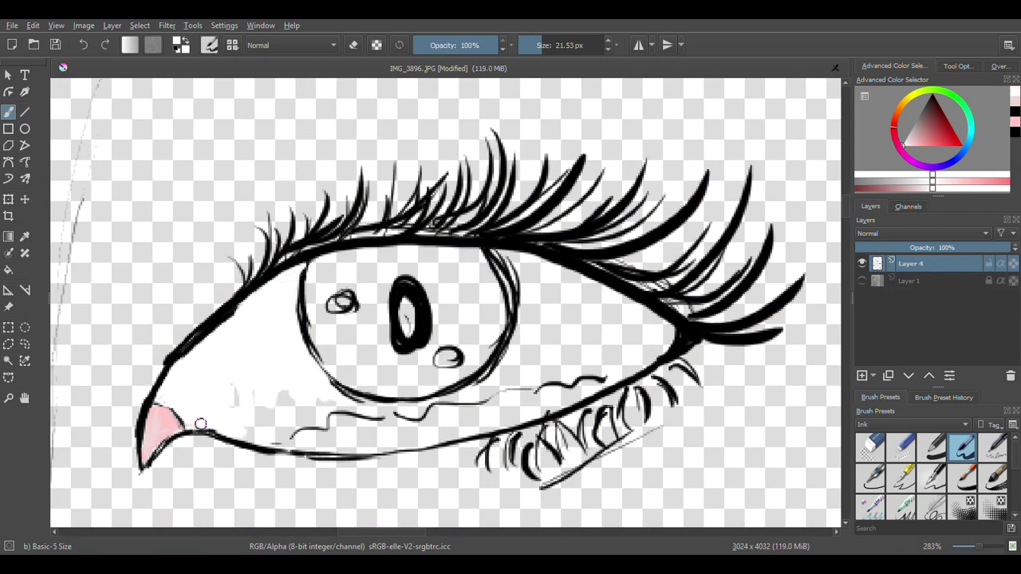
drag(201, 425, 365, 405)
mouse_move(292, 306)
mouse_down()
mouse_move(299, 276)
mouse_move(333, 427)
mouse_up()
mouse_move(334, 427)
mouse_down()
mouse_move(253, 436)
mouse_move(327, 438)
mouse_up()
Step: Paint the eyeball white between the iris and the outer corner and below the iris, covering the wavy waterline
mouse_move(576, 307)
mouse_down()
mouse_move(563, 359)
mouse_move(550, 289)
mouse_move(631, 316)
mouse_up()
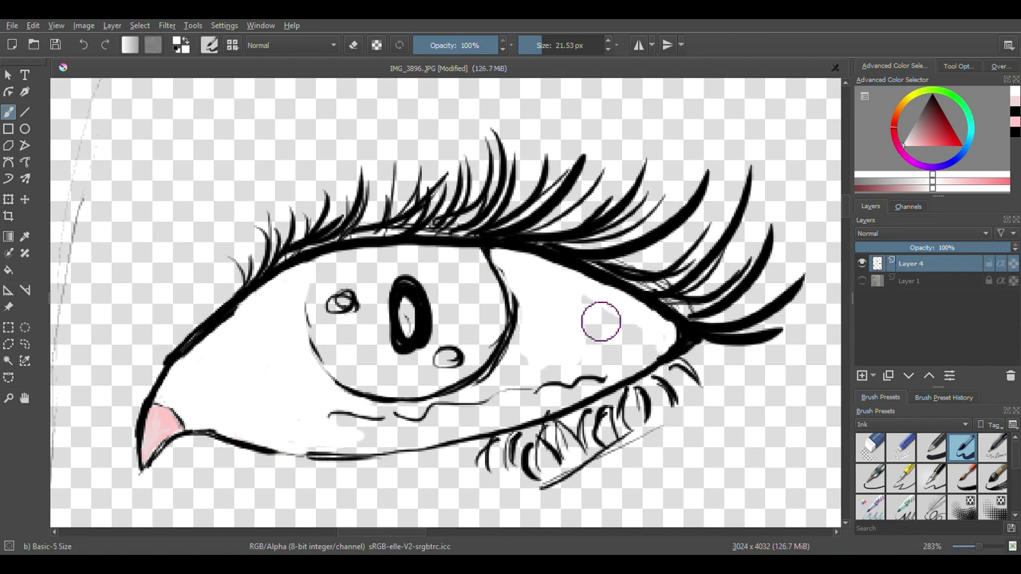
drag(517, 369, 508, 269)
drag(601, 320, 659, 352)
drag(319, 420, 506, 423)
mouse_move(424, 423)
mouse_down()
mouse_move(356, 418)
mouse_move(506, 387)
mouse_move(549, 358)
mouse_move(603, 371)
mouse_up()
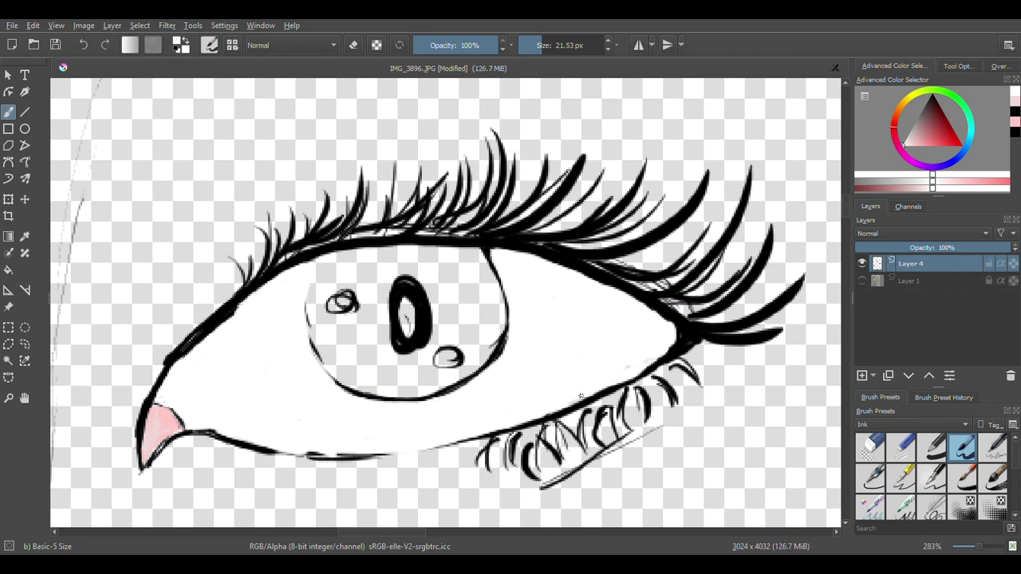
Step: Shade the white of the eye with light gray beneath the upper lid on both sides of the iris
click(903, 142)
mouse_move(177, 390)
mouse_down()
mouse_move(269, 295)
mouse_move(328, 276)
mouse_move(303, 303)
mouse_up()
mouse_move(533, 267)
mouse_down()
mouse_move(588, 285)
mouse_move(667, 333)
mouse_up()
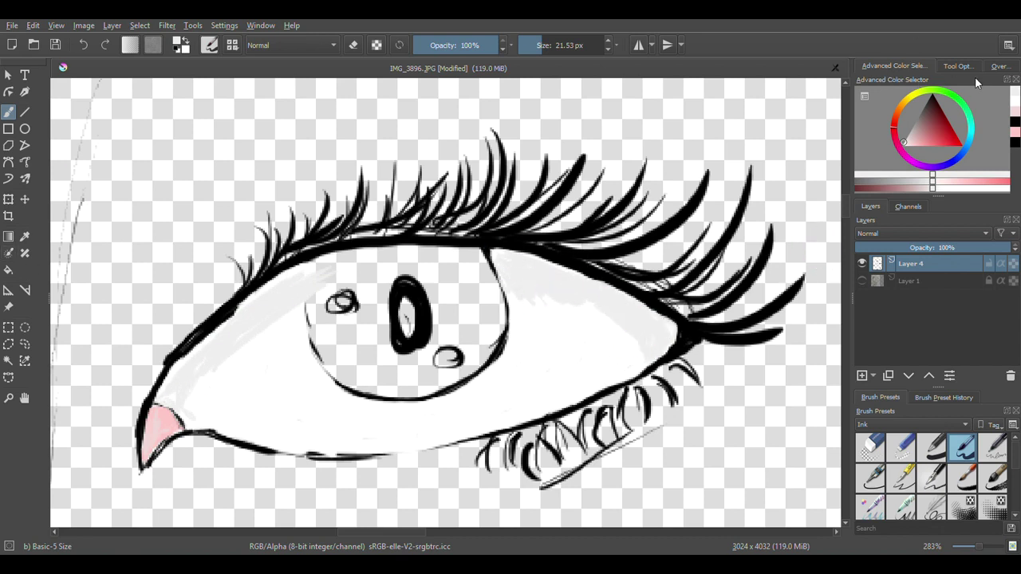
Step: Fill the iris with dark reddish brown around the pupil and highlights
drag(896, 130, 894, 114)
click(942, 110)
drag(376, 308, 399, 342)
drag(323, 279, 335, 358)
drag(310, 311, 349, 387)
mouse_move(323, 255)
mouse_down()
mouse_move(309, 298)
mouse_move(456, 385)
mouse_move(494, 260)
mouse_up()
key(ctrl+z)
drag(337, 313, 398, 251)
mouse_move(347, 273)
mouse_down()
mouse_move(310, 335)
mouse_move(312, 290)
mouse_up()
mouse_move(478, 239)
mouse_down()
mouse_move(488, 315)
mouse_move(423, 367)
mouse_move(479, 331)
mouse_move(487, 255)
mouse_move(454, 339)
mouse_up()
drag(371, 360, 421, 402)
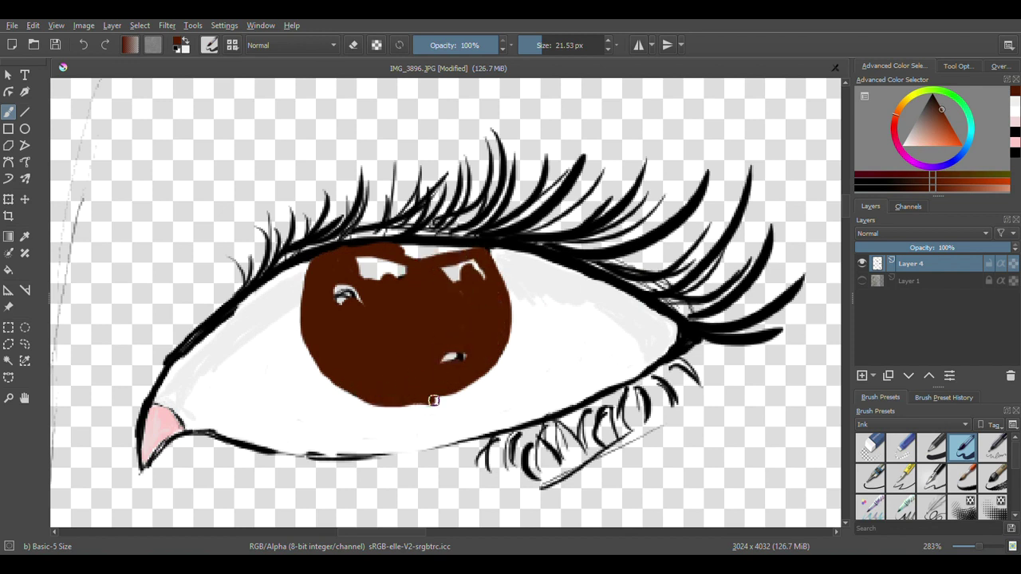
Step: Fill the pupil with black and paint a muted brown ring around it
mouse_move(399, 287)
mouse_down()
mouse_move(411, 251)
mouse_move(486, 260)
mouse_move(479, 249)
mouse_move(408, 337)
mouse_up()
key(d)
click(25, 237)
click(367, 329)
click(8, 111)
click(936, 110)
mouse_move(432, 280)
mouse_down()
mouse_move(438, 342)
mouse_move(394, 257)
mouse_move(376, 319)
mouse_move(410, 358)
mouse_up()
Step: Dot muted brown spots of varying size across the iris
click(468, 323)
click(367, 367)
click(446, 261)
click(319, 296)
click(351, 315)
click(335, 337)
click(941, 108)
click(488, 278)
Step: Add very dark brown strokes above the pupil and along the outer side of the iris
click(938, 101)
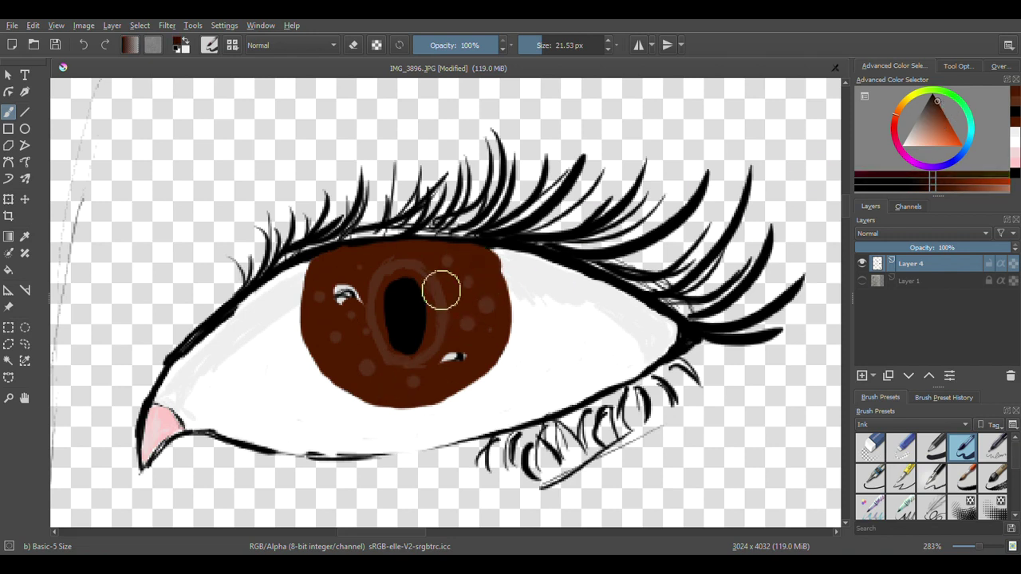
drag(441, 290, 417, 264)
drag(483, 328, 489, 335)
drag(471, 284, 465, 297)
drag(469, 262, 477, 270)
Step: Dot small pale yellow specks around the iris
click(935, 141)
click(907, 99)
click(917, 144)
click(927, 134)
click(464, 340)
click(470, 267)
click(425, 253)
click(357, 328)
click(389, 347)
click(343, 369)
Step: Fill the two iris highlights with very light gray
click(904, 139)
drag(345, 297, 356, 299)
drag(449, 359, 463, 363)
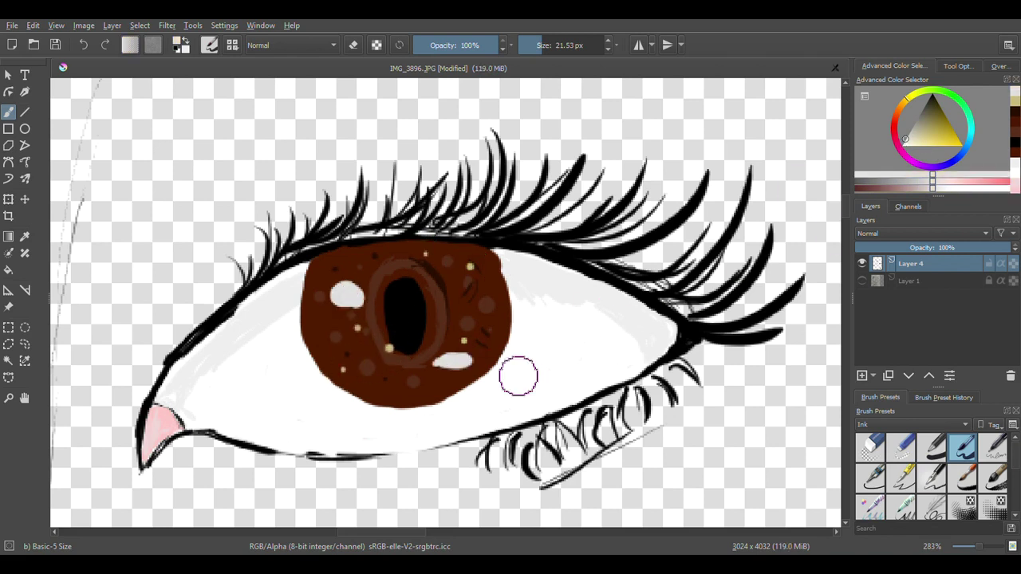
Step: Thicken the upper lid line with black from the inner corner to the outer corner
click(933, 94)
drag(208, 313, 152, 395)
mouse_move(269, 265)
mouse_down()
mouse_move(179, 360)
mouse_move(145, 465)
mouse_up()
key(ctrl+z)
key(ctrl+z)
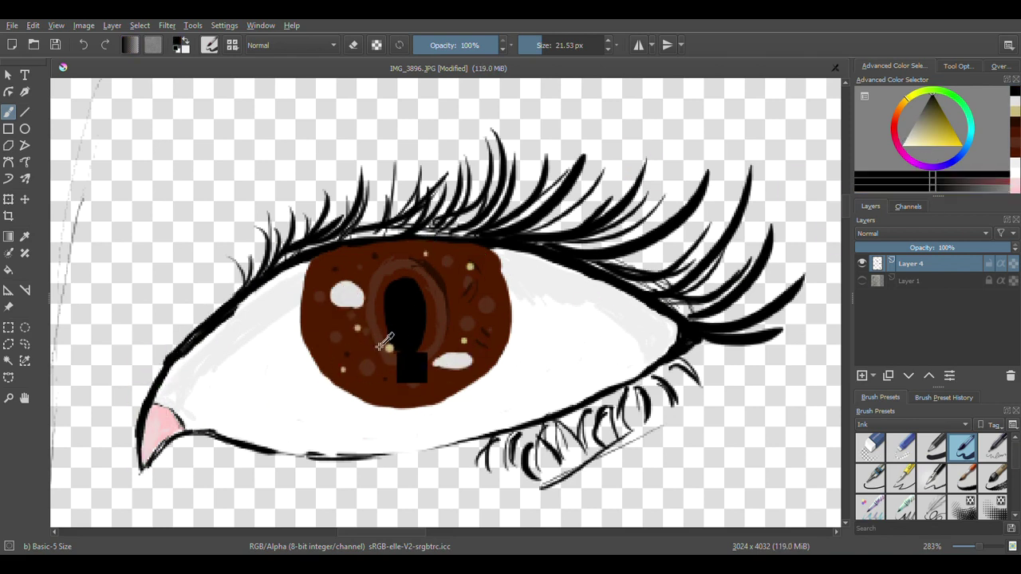
mouse_move(235, 317)
mouse_down()
mouse_move(367, 247)
mouse_move(440, 234)
mouse_move(596, 282)
mouse_up()
drag(481, 252, 653, 300)
Step: Add more black lashes along the upper lid and close the gap in the lower lid line
drag(310, 236, 311, 203)
drag(325, 233, 339, 189)
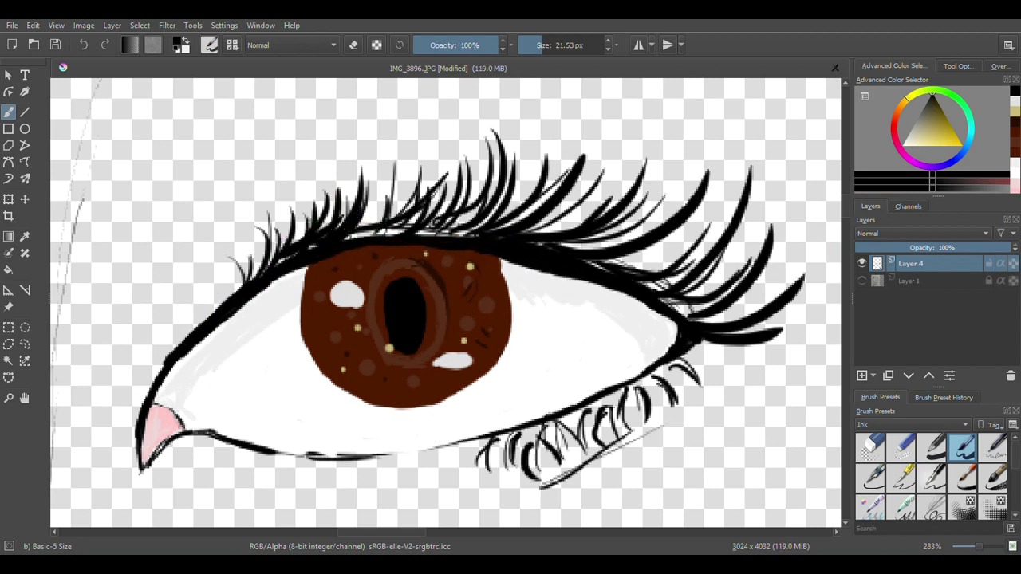
drag(360, 228, 385, 172)
drag(391, 223, 418, 172)
drag(530, 231, 587, 163)
drag(594, 235, 668, 177)
drag(638, 273, 699, 225)
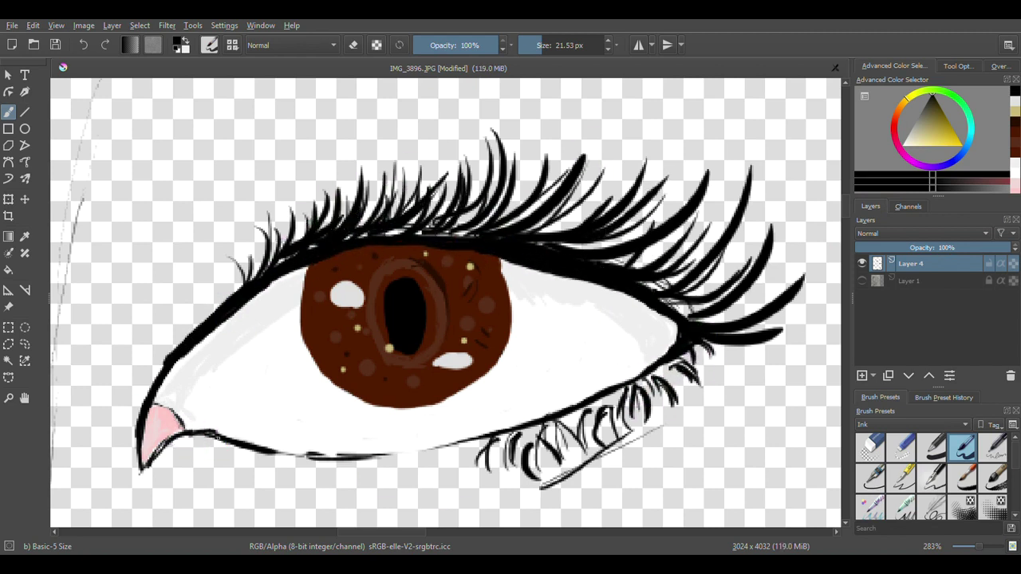
drag(263, 451, 379, 453)
Step: Tint the white of the eye with pale cyan just above the lower lid
click(970, 127)
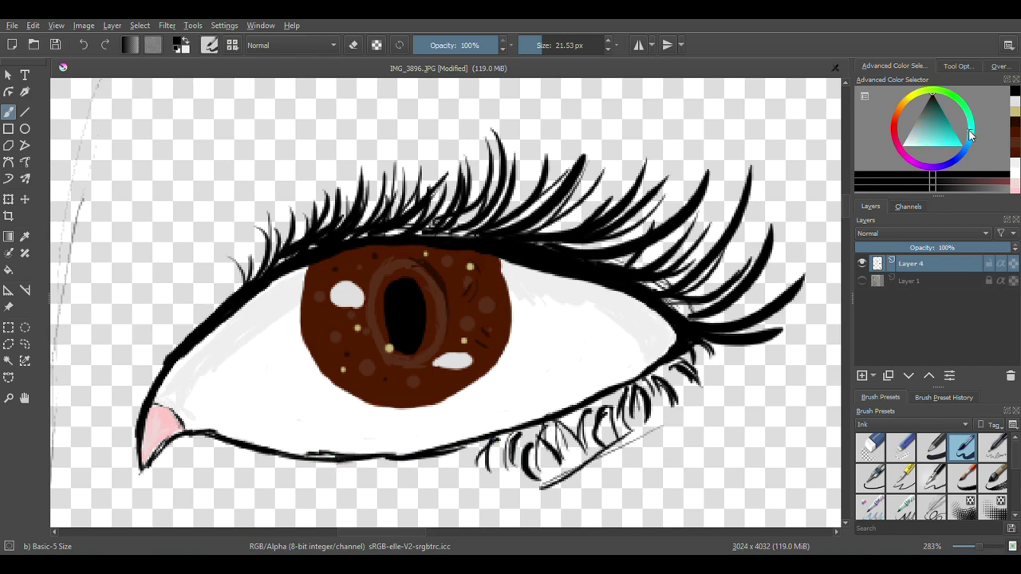
click(916, 146)
drag(297, 451, 415, 436)
mouse_move(452, 421)
mouse_down()
mouse_move(621, 355)
mouse_move(535, 402)
mouse_up()
Step: Brush a paler cyan over the lower lash area with the Ink-8 Sumi-e brush at 60 px
click(908, 144)
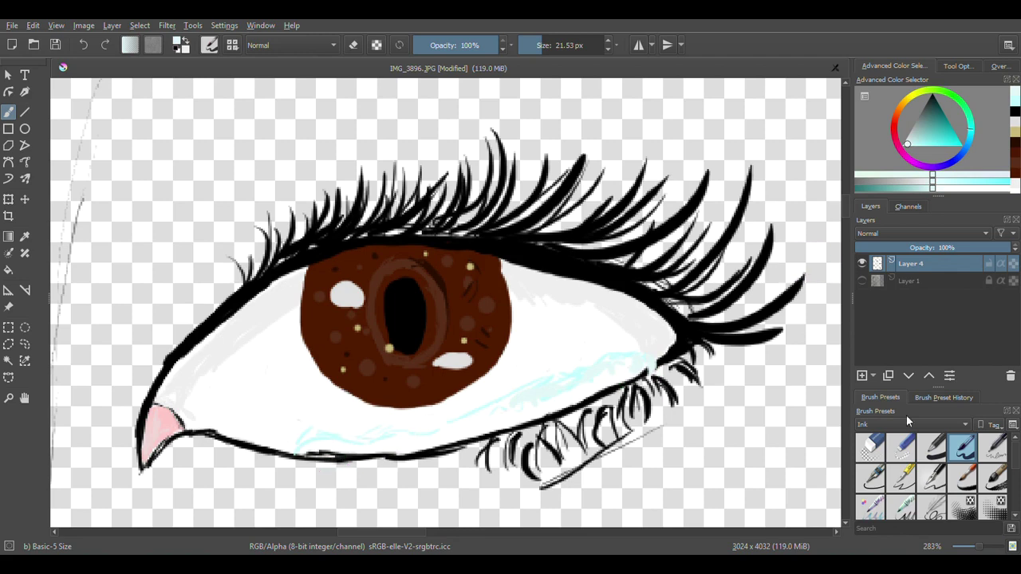
click(993, 477)
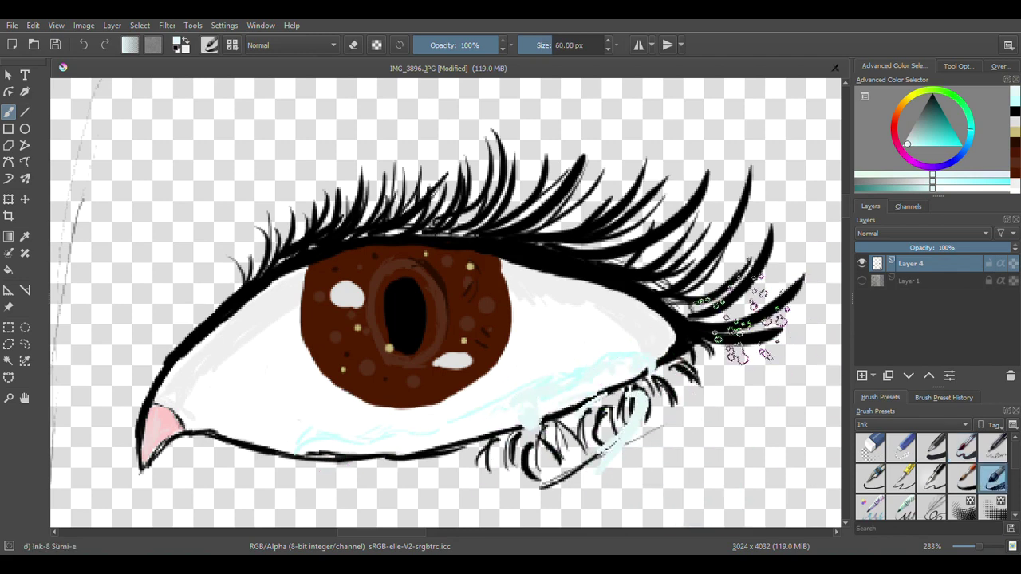
scroll(678, 327, down, 8)
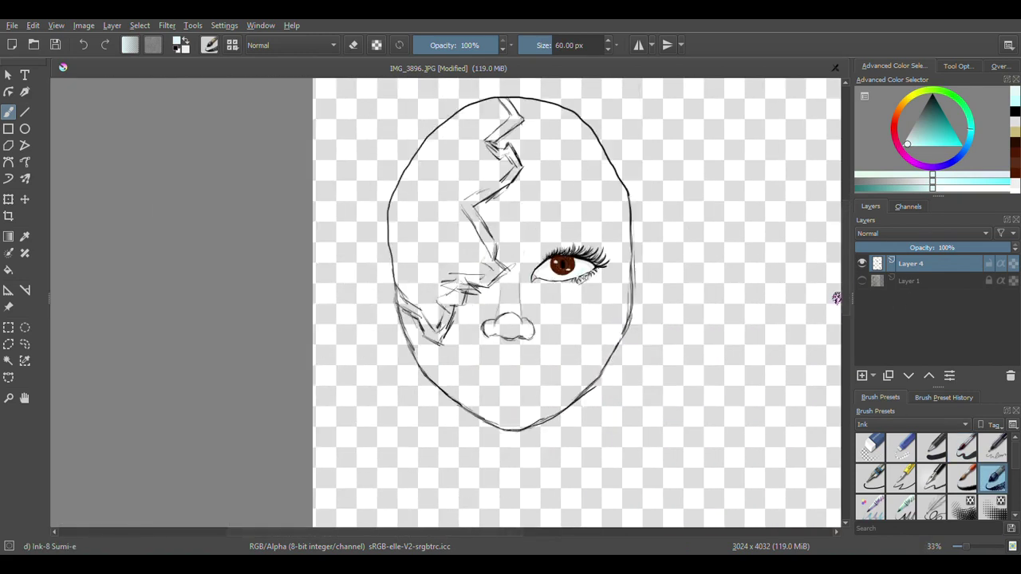
Step: Add a new paint layer beneath Layer 4 and brush a first patch of pale cream skin on the cheek
click(862, 376)
drag(950, 263, 976, 290)
click(901, 106)
click(944, 181)
drag(592, 341, 575, 361)
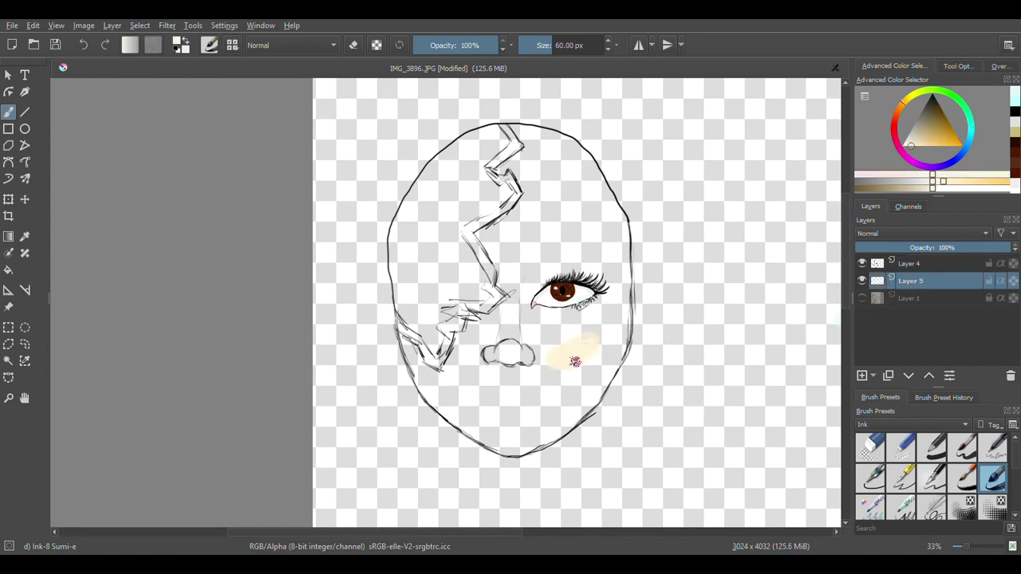
Step: Fill the skin around the eye and nose with pale cream using the Basic-5 Size brush at 251.93 px
scroll(524, 329, up, 3)
scroll(493, 328, down, 2)
key(slash)
drag(596, 287, 596, 315)
click(572, 45)
mouse_move(550, 199)
mouse_down()
mouse_move(543, 157)
mouse_move(533, 358)
mouse_move(586, 194)
mouse_move(422, 129)
mouse_move(399, 359)
mouse_move(645, 125)
mouse_move(547, 132)
mouse_up()
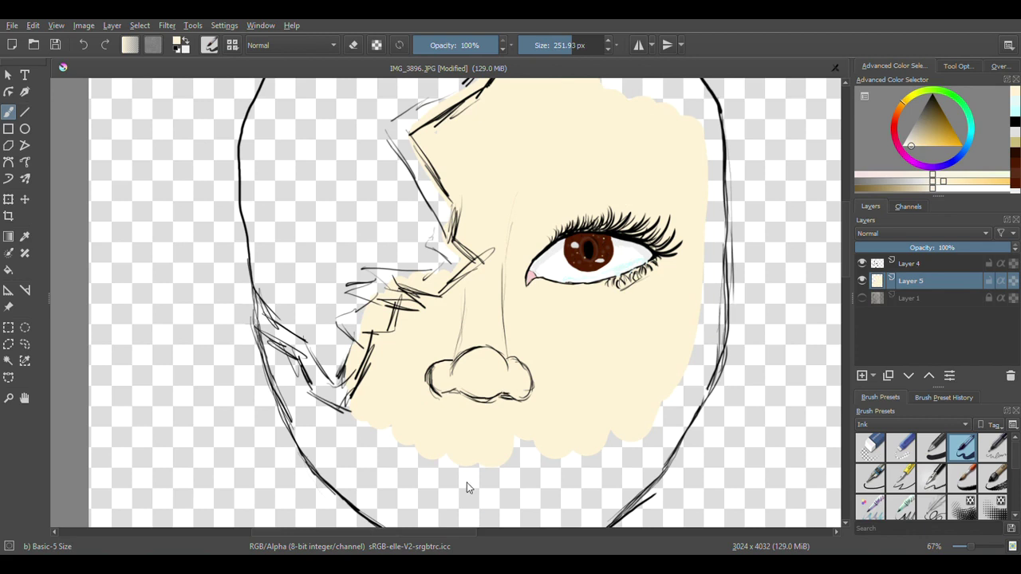
Step: Extend the cream skin over the chin, jaw, cheek and forehead up to the face outline and the crack
mouse_move(541, 433)
mouse_down()
mouse_move(376, 426)
mouse_move(279, 371)
mouse_move(317, 455)
mouse_move(399, 517)
mouse_up()
drag(846, 252, 846, 271)
mouse_move(319, 307)
mouse_down()
mouse_move(358, 349)
mouse_move(657, 271)
mouse_move(692, 307)
mouse_move(513, 445)
mouse_move(422, 446)
mouse_up()
mouse_move(698, 239)
mouse_down()
mouse_move(721, 165)
mouse_move(715, 209)
mouse_up()
scroll(850, 273, up, 7)
mouse_move(575, 191)
mouse_down()
mouse_move(487, 103)
mouse_move(670, 176)
mouse_move(723, 393)
mouse_up()
mouse_move(846, 216)
mouse_down()
mouse_move(811, 230)
mouse_move(822, 237)
mouse_up()
Step: Shade the nose bridge with slightly darker cream strokes at 41.37 px
click(951, 181)
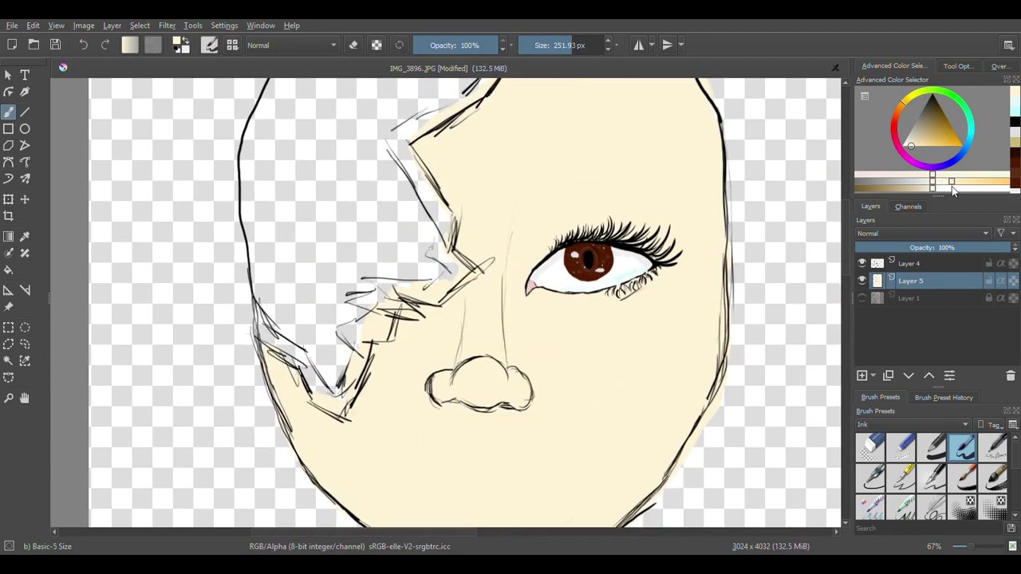
drag(570, 46, 552, 45)
scroll(188, 360, up, 2)
drag(305, 532, 377, 532)
click(958, 182)
click(478, 234)
key(ctrl+z)
click(548, 45)
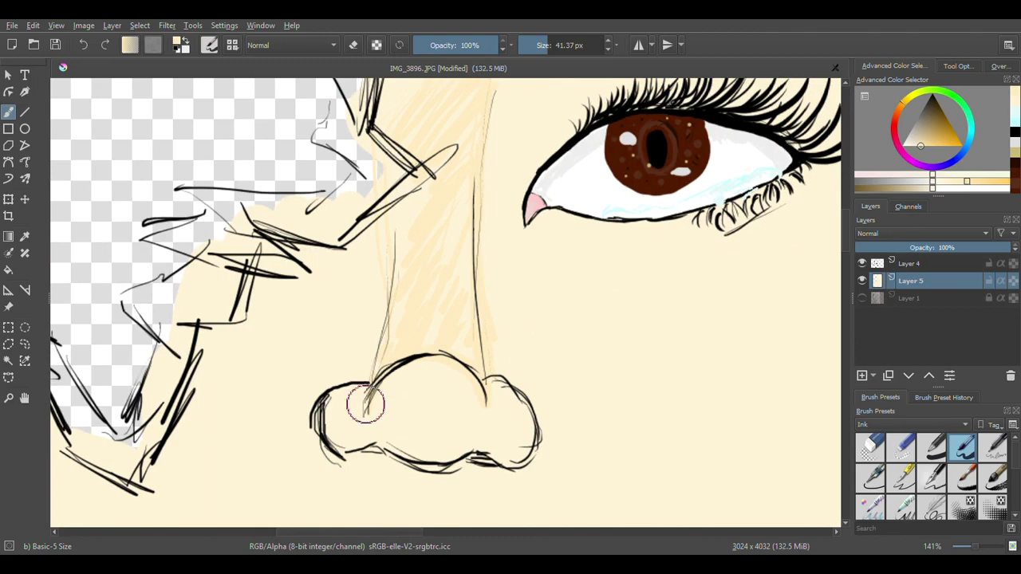
Step: Outline the nose tip and both nostrils in the darker cream, and hide Layer 4
drag(366, 410, 487, 402)
drag(362, 392, 325, 429)
click(861, 264)
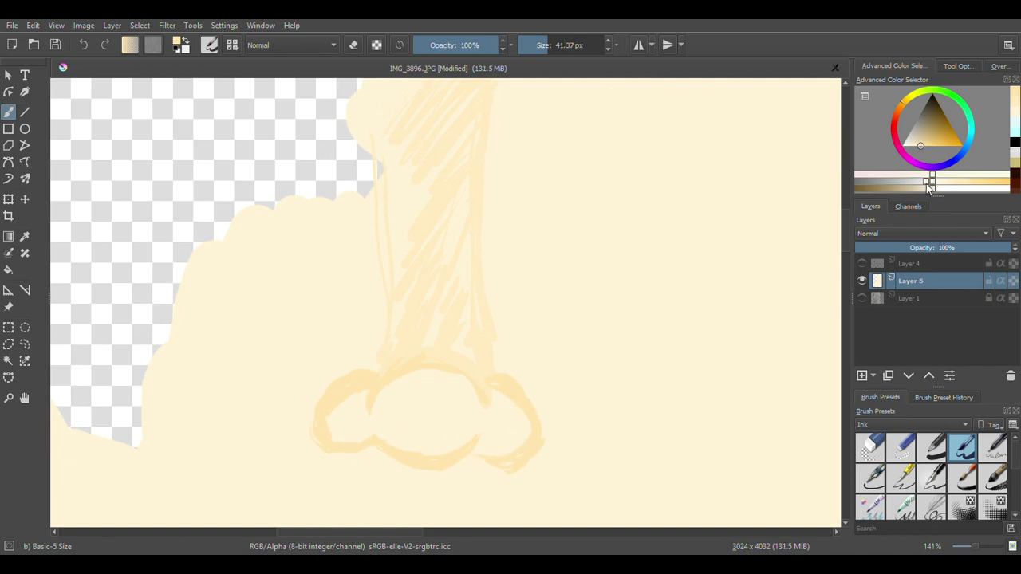
Step: Lighten the nose tip with pale cream and define the contours of the tip and nostrils in tan
drag(408, 389, 466, 388)
drag(919, 137, 917, 118)
drag(372, 403, 437, 362)
key(ctrl+z)
key(p)
click(778, 217)
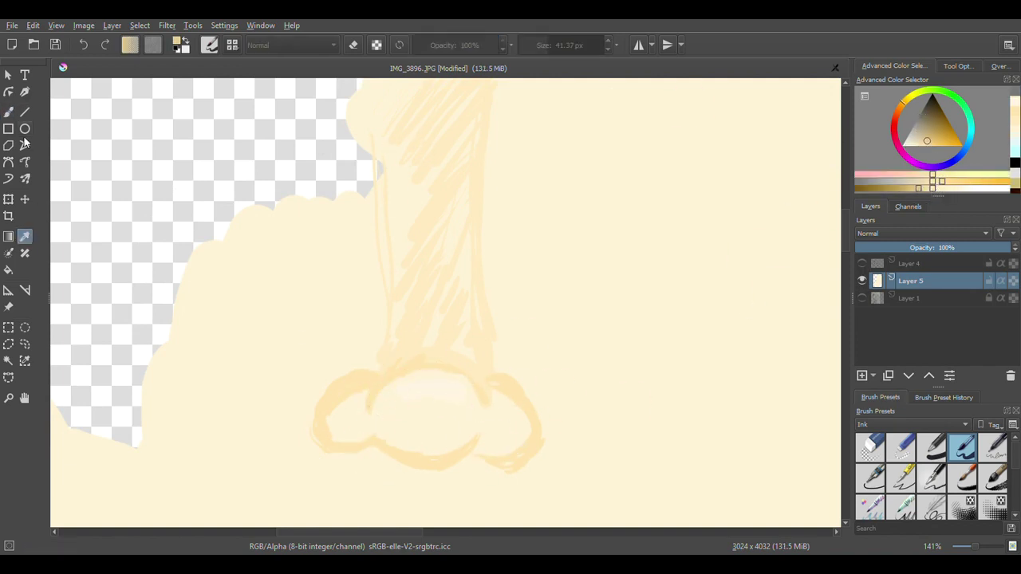
key(b)
drag(372, 445, 449, 445)
mouse_move(501, 391)
mouse_down()
mouse_move(521, 435)
mouse_move(498, 457)
mouse_up()
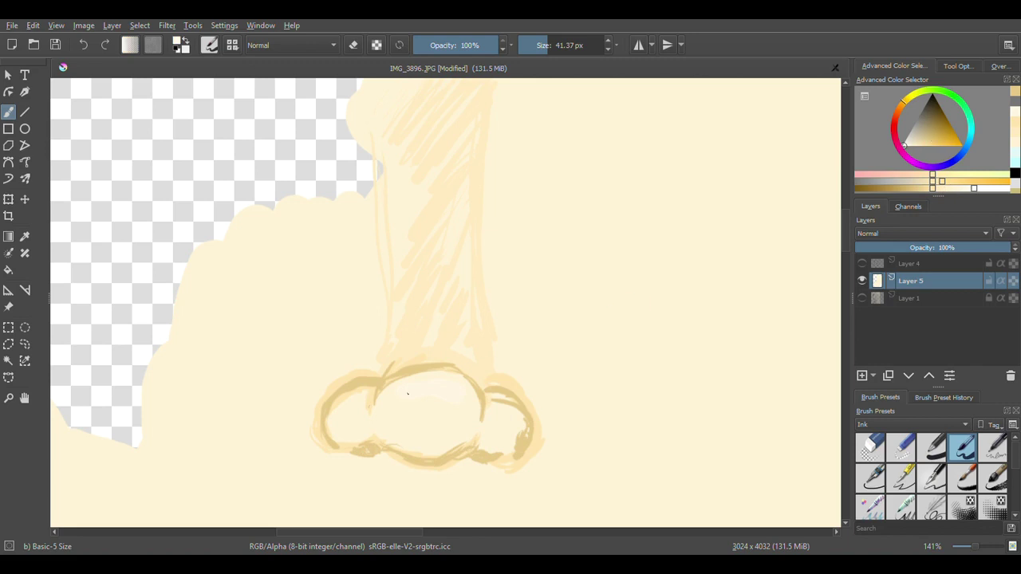
Step: Add white highlights to the nose tip and nostril, and deepen the sides of the nose bridge with tan
drag(407, 393, 451, 391)
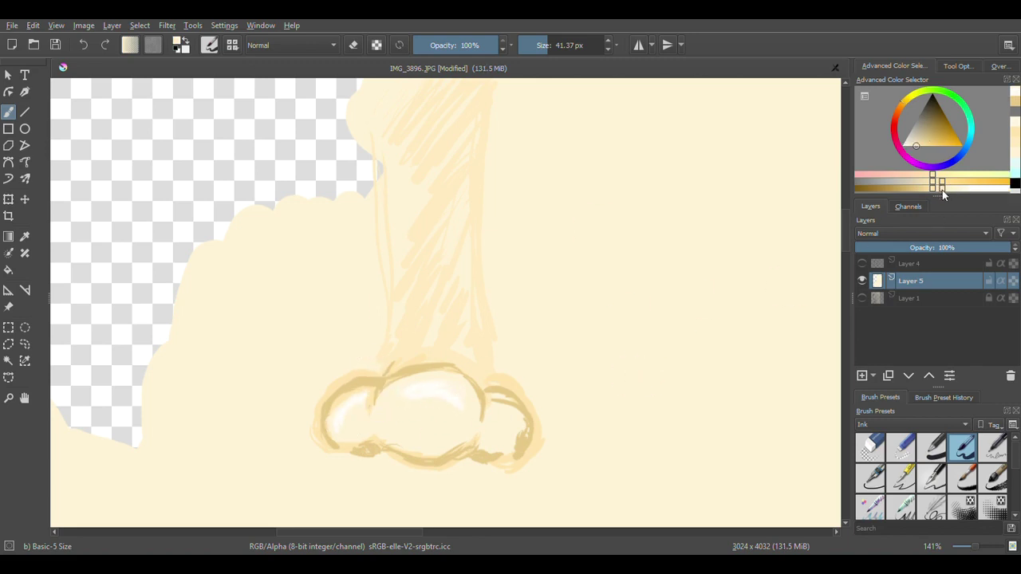
click(925, 190)
drag(386, 369, 389, 263)
drag(479, 147, 471, 252)
drag(482, 378, 469, 183)
drag(454, 278, 426, 321)
Step: Show Layer 4 and erase its black nose lines with the Eraser Circle brush at 50 px
scroll(503, 309, down, 3)
click(862, 264)
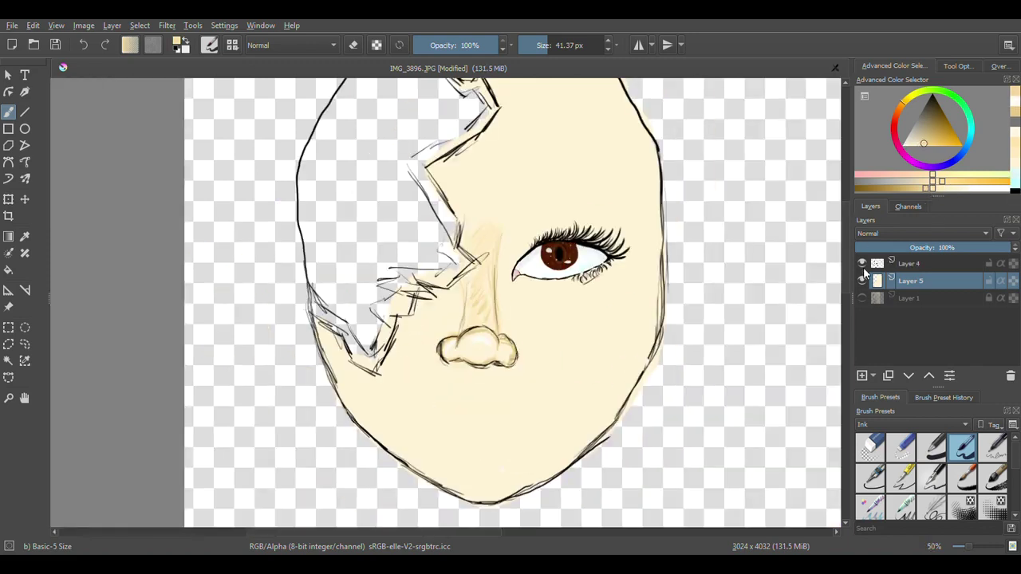
click(870, 447)
click(909, 263)
drag(447, 341, 510, 359)
drag(511, 341, 466, 289)
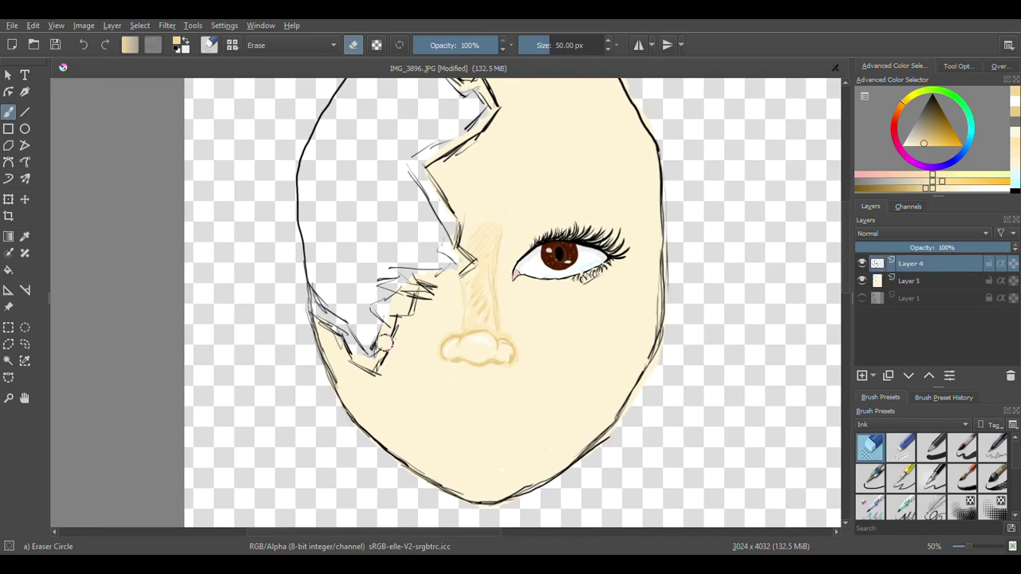
key(ctrl+z)
Step: Show Layer 1 and erase the skin on Layer 5 over the sketched lips and eyebrow
click(861, 298)
click(861, 298)
click(860, 298)
key(Page_Down)
click(475, 411)
drag(482, 397, 451, 421)
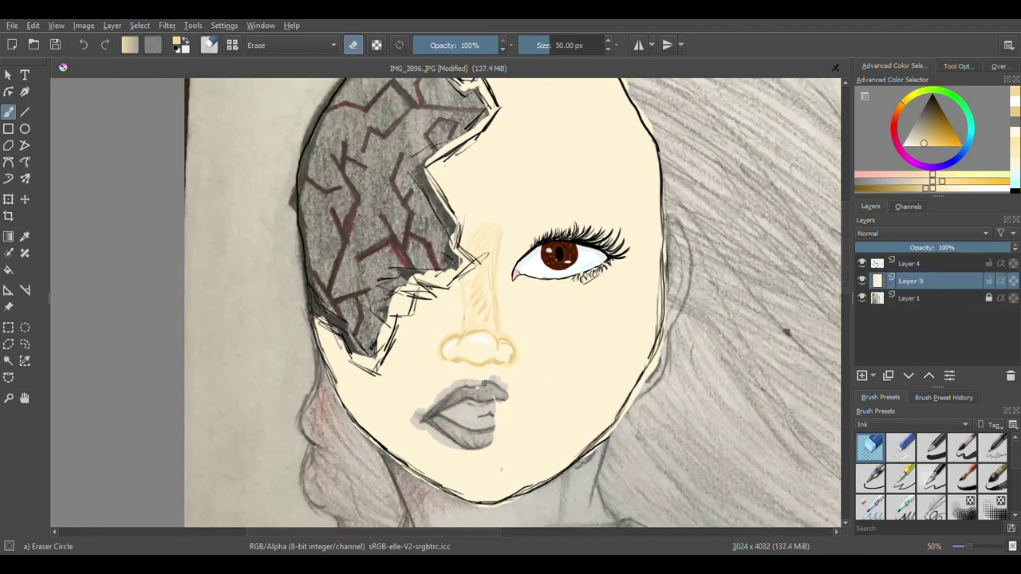
drag(499, 384, 496, 437)
mouse_move(499, 182)
mouse_down()
mouse_move(574, 199)
mouse_move(543, 179)
mouse_move(631, 211)
mouse_up()
Step: Outline the upper and lower lips in pale pink over the sketch with the Basic-5 Size brush at 40 px
scroll(493, 425, up, 3)
click(927, 166)
click(25, 237)
click(638, 263)
click(858, 174)
click(9, 112)
click(961, 449)
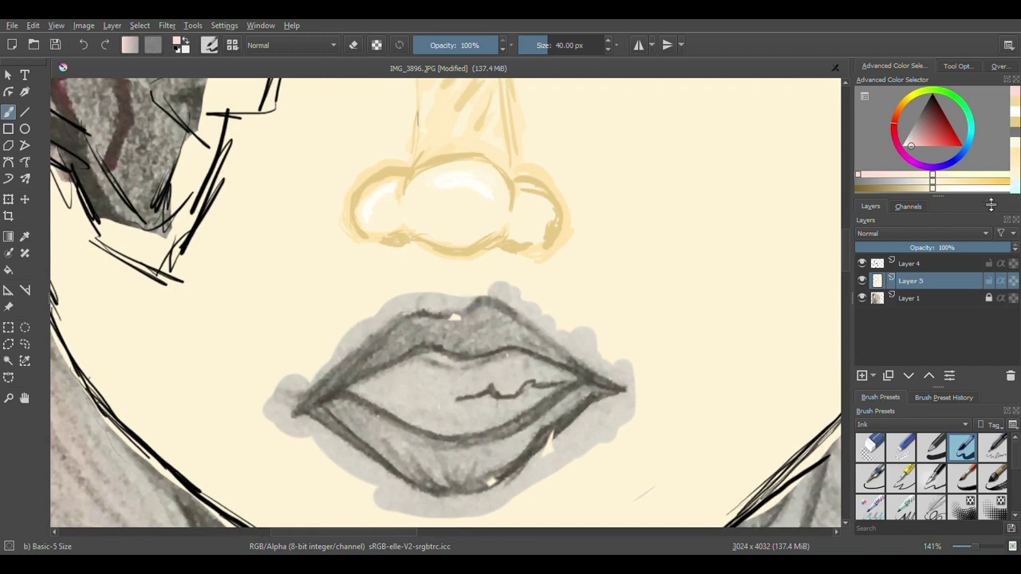
drag(437, 347, 514, 339)
mouse_move(315, 405)
mouse_down()
mouse_move(477, 351)
mouse_move(620, 389)
mouse_up()
mouse_move(455, 321)
mouse_down()
mouse_move(487, 300)
mouse_move(581, 364)
mouse_up()
mouse_move(459, 319)
mouse_down()
mouse_move(429, 312)
mouse_move(307, 404)
mouse_move(397, 471)
mouse_move(551, 437)
mouse_move(624, 389)
mouse_up()
drag(319, 399, 590, 381)
Step: Fill the mouth opening between the lips with white
click(903, 145)
mouse_move(438, 386)
mouse_down()
mouse_move(351, 392)
mouse_move(421, 357)
mouse_up()
drag(382, 403, 438, 426)
mouse_move(439, 407)
mouse_down()
mouse_move(386, 378)
mouse_move(433, 358)
mouse_move(586, 372)
mouse_move(476, 415)
mouse_move(490, 395)
mouse_move(553, 374)
mouse_move(565, 380)
mouse_up()
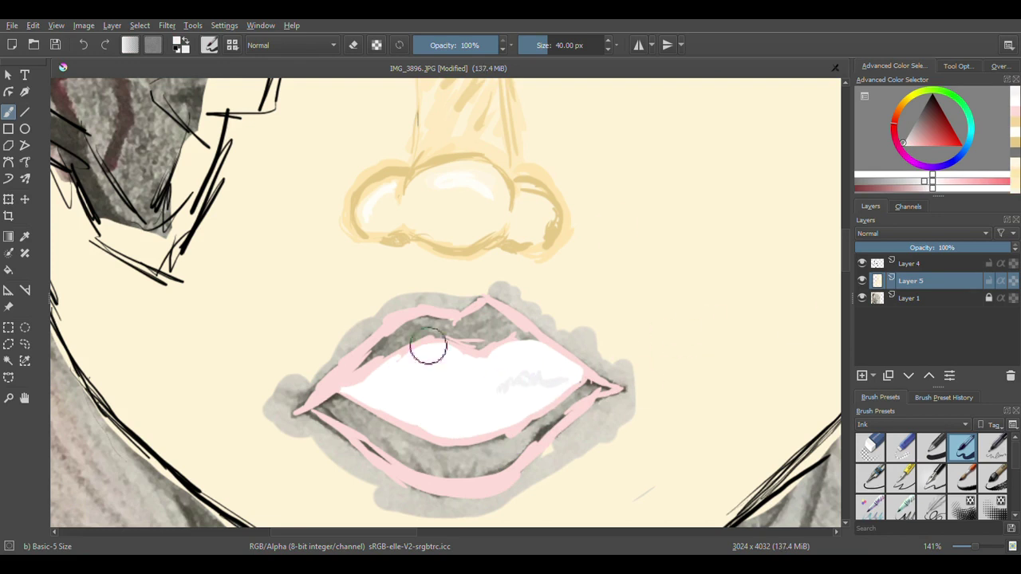
Step: Sample the pale pink and fill the whole upper lip with it
ctrl+click(351, 384)
drag(296, 411, 494, 305)
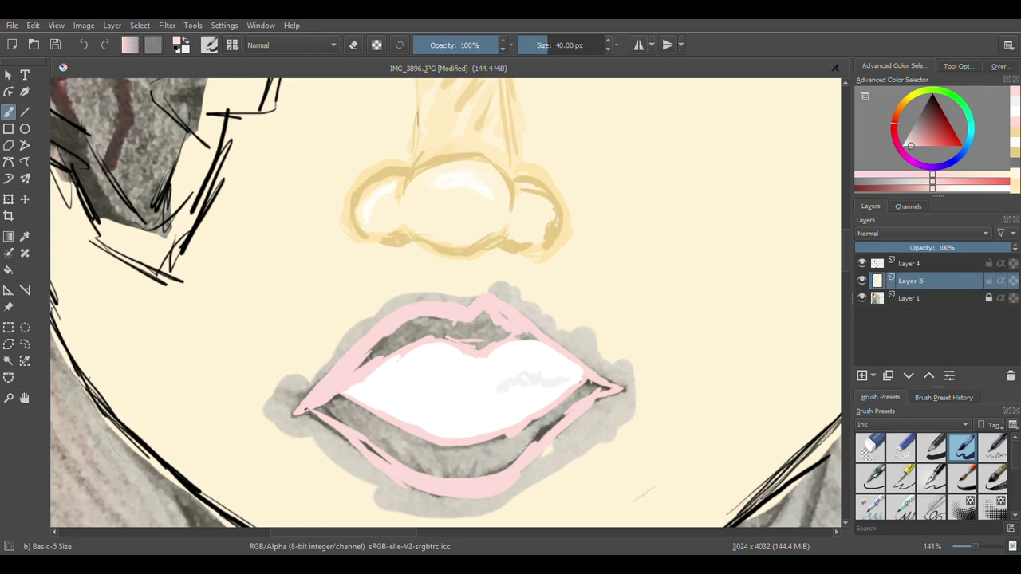
drag(305, 411, 416, 323)
drag(484, 348, 419, 322)
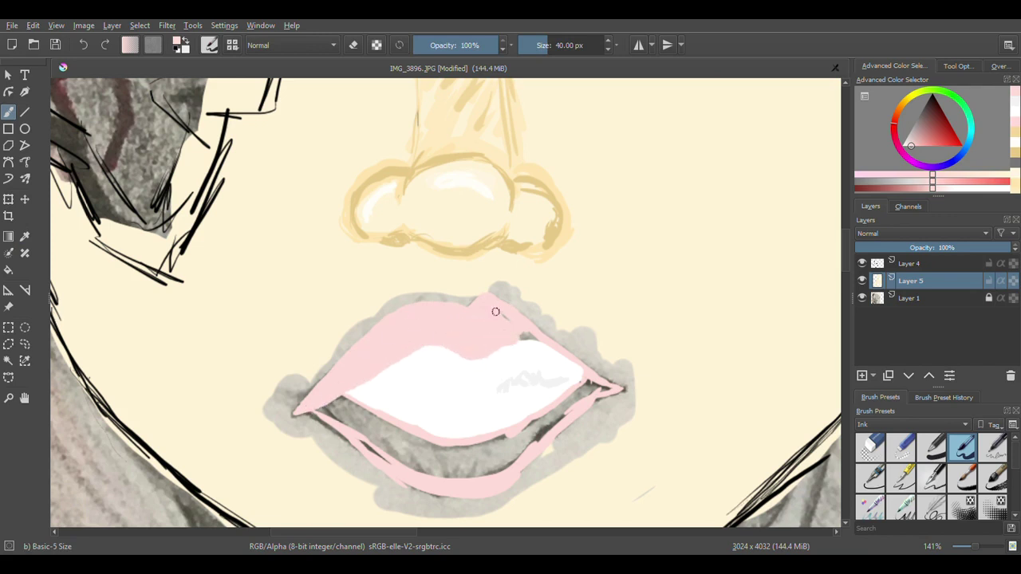
Step: Fill the lower lip with a deeper pink
click(939, 182)
drag(364, 429, 403, 451)
mouse_move(348, 423)
mouse_down()
mouse_move(327, 411)
mouse_move(440, 472)
mouse_up()
mouse_move(506, 379)
mouse_down()
mouse_move(466, 447)
mouse_move(598, 388)
mouse_move(435, 469)
mouse_move(371, 454)
mouse_move(391, 472)
mouse_move(502, 442)
mouse_move(427, 479)
mouse_move(481, 497)
mouse_move(459, 483)
mouse_move(534, 443)
mouse_move(528, 457)
mouse_move(576, 417)
mouse_move(485, 474)
mouse_up()
mouse_move(463, 441)
mouse_down()
mouse_move(557, 281)
mouse_move(523, 440)
mouse_move(474, 444)
mouse_move(531, 421)
mouse_move(538, 441)
mouse_move(367, 456)
mouse_move(649, 424)
mouse_move(548, 408)
mouse_move(599, 387)
mouse_up()
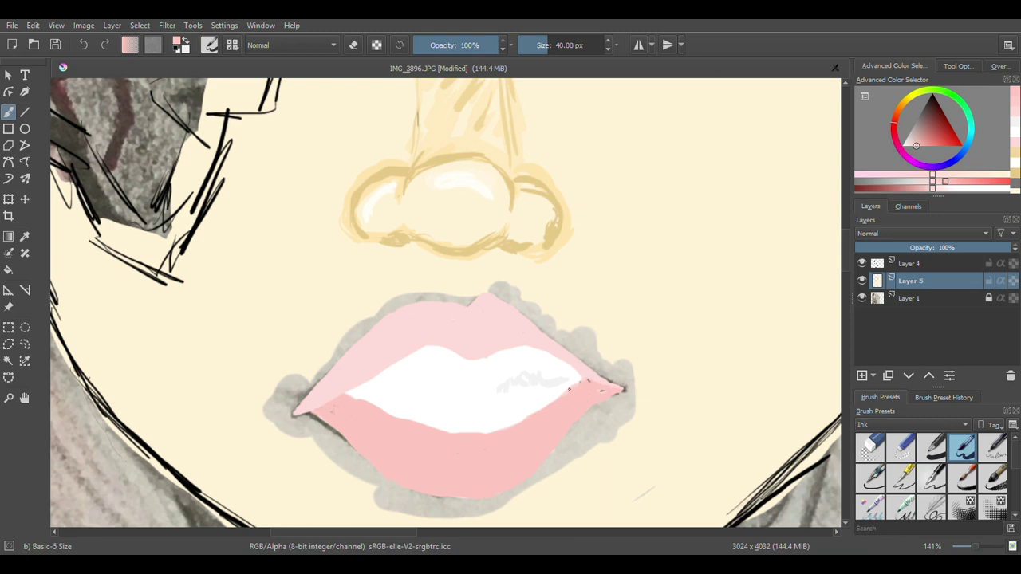
Step: Sample the skin colour and cover the grey area around the lips, cleaning up their outer edge
click(25, 237)
click(130, 266)
click(9, 112)
mouse_move(272, 407)
mouse_down()
mouse_move(307, 367)
mouse_move(316, 385)
mouse_move(348, 346)
mouse_up()
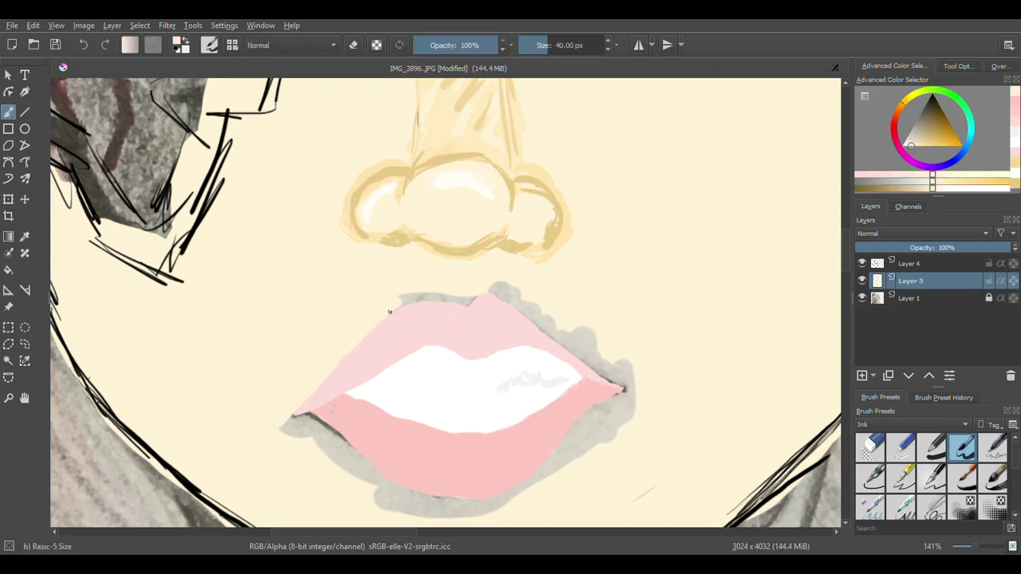
mouse_move(503, 289)
mouse_down()
mouse_move(591, 334)
mouse_move(530, 308)
mouse_move(605, 368)
mouse_move(587, 331)
mouse_move(492, 290)
mouse_move(607, 373)
mouse_move(491, 279)
mouse_move(625, 391)
mouse_move(645, 378)
mouse_move(602, 412)
mouse_up()
key(ctrl+z)
drag(335, 440, 319, 432)
mouse_move(331, 466)
mouse_down()
mouse_move(311, 420)
mouse_move(387, 481)
mouse_move(404, 514)
mouse_move(482, 516)
mouse_move(466, 504)
mouse_move(495, 504)
mouse_move(549, 461)
mouse_up()
mouse_move(550, 319)
mouse_down()
mouse_move(519, 309)
mouse_move(606, 372)
mouse_up()
drag(490, 291, 459, 296)
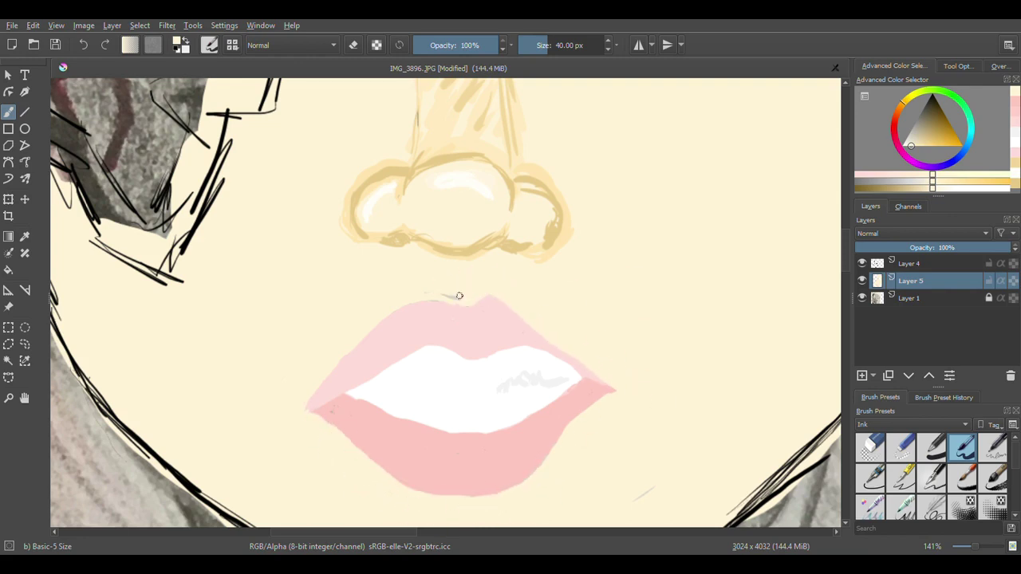
Step: Add blush to both cheeks with loose pale pink strokes
key(minus)
key(minus)
key(minus)
click(861, 281)
click(862, 281)
click(24, 236)
click(9, 113)
click(880, 174)
mouse_move(510, 300)
mouse_down()
mouse_move(524, 260)
mouse_move(579, 244)
mouse_move(607, 254)
mouse_up()
drag(327, 307, 391, 282)
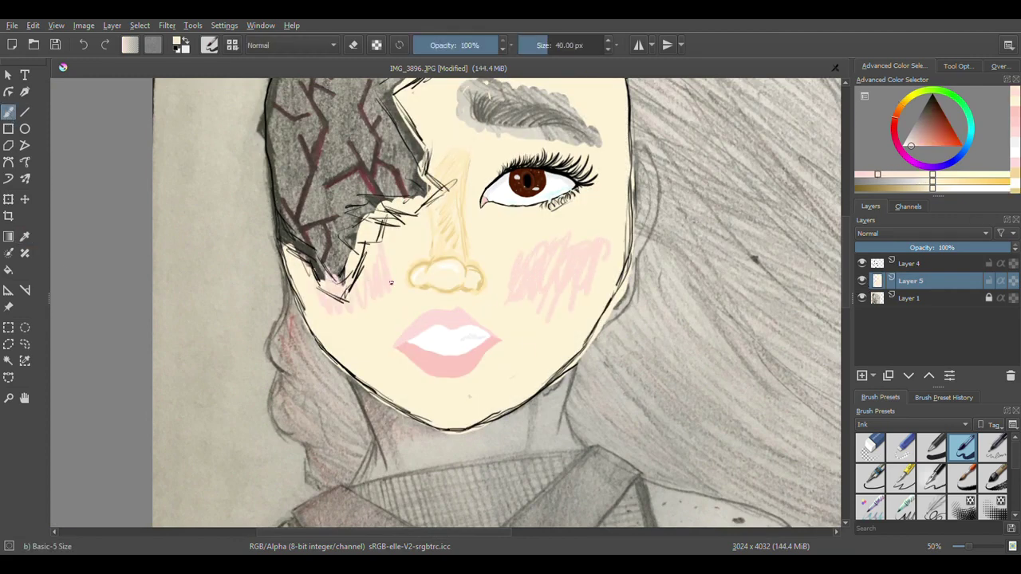
Step: Shade the skin beside the crack, above the eyelid, under the nose and lips, and along the face edge in darker cream and tan
click(930, 182)
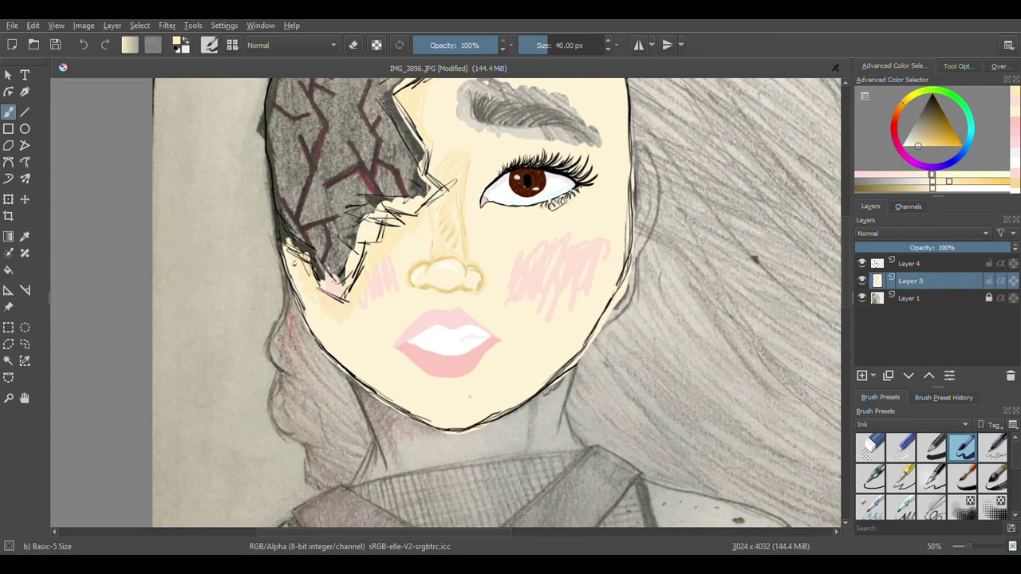
mouse_move(485, 187)
mouse_down()
mouse_move(505, 160)
mouse_move(533, 163)
mouse_up()
click(901, 188)
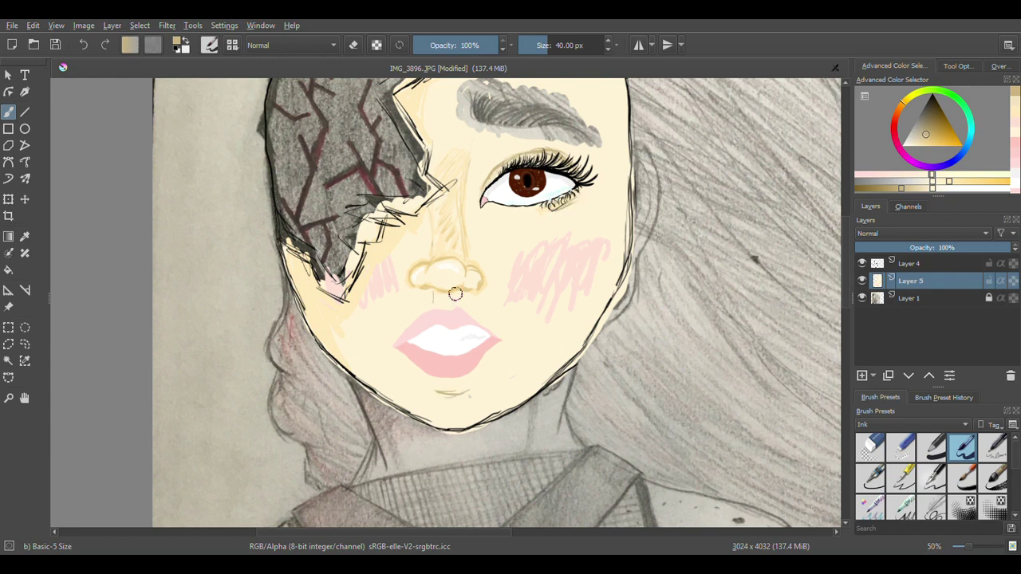
click(956, 182)
drag(628, 163, 600, 311)
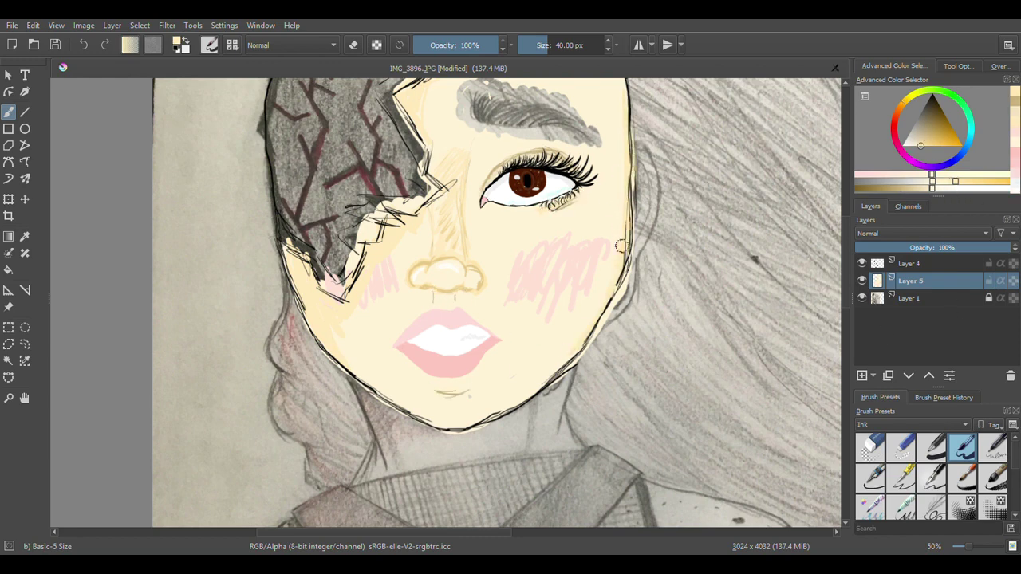
Step: Paint the eyebrow over the sketch in dark brown
click(942, 110)
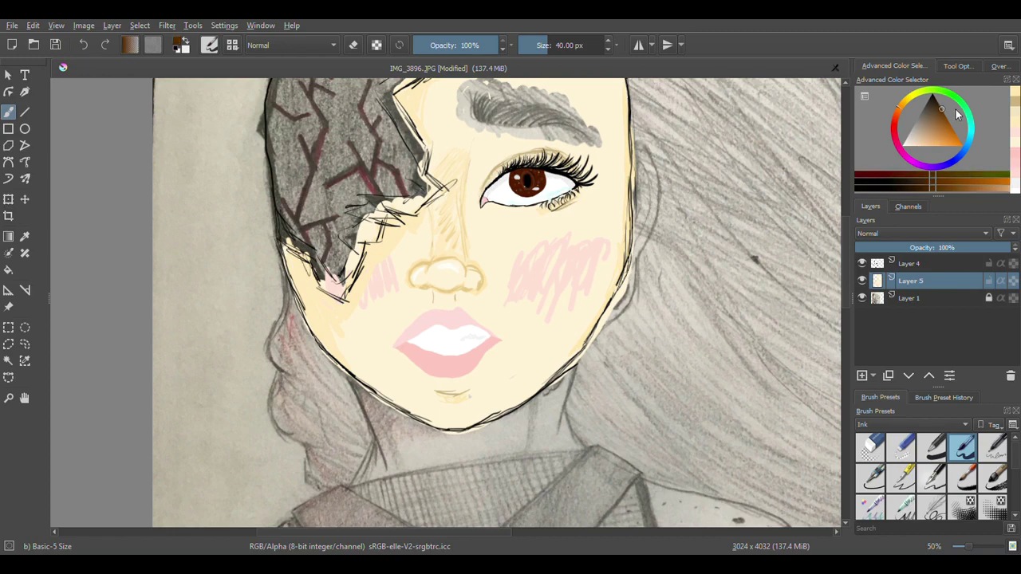
scroll(487, 391, up, 2)
mouse_move(845, 247)
mouse_down()
mouse_move(891, 218)
mouse_move(889, 201)
mouse_up()
scroll(528, 276, up, 3)
drag(349, 532, 364, 542)
mouse_move(232, 259)
mouse_down()
mouse_move(149, 282)
mouse_move(162, 134)
mouse_move(179, 268)
mouse_move(112, 275)
mouse_up()
Step: Sample the skin colour and cover the grey area around the eyebrow
key(p)
click(140, 382)
key(b)
mouse_move(477, 397)
mouse_down()
mouse_move(195, 348)
mouse_move(803, 419)
mouse_move(828, 395)
mouse_up()
drag(107, 340, 454, 358)
mouse_move(72, 275)
mouse_down()
mouse_move(131, 312)
mouse_move(68, 112)
mouse_up()
scroll(276, 250, down, 3)
mouse_move(204, 193)
mouse_down()
mouse_move(187, 246)
mouse_move(427, 243)
mouse_move(401, 240)
mouse_move(445, 276)
mouse_move(311, 215)
mouse_move(427, 257)
mouse_up()
Step: Refine the eyebrow's shape with its sampled dark brown and add lighter brown hair strokes inside it
key(p)
click(222, 255)
key(b)
mouse_move(235, 243)
mouse_down()
mouse_move(269, 235)
mouse_move(257, 232)
mouse_move(236, 246)
mouse_move(291, 254)
mouse_move(233, 214)
mouse_move(324, 263)
mouse_move(440, 292)
mouse_up()
drag(329, 251, 292, 238)
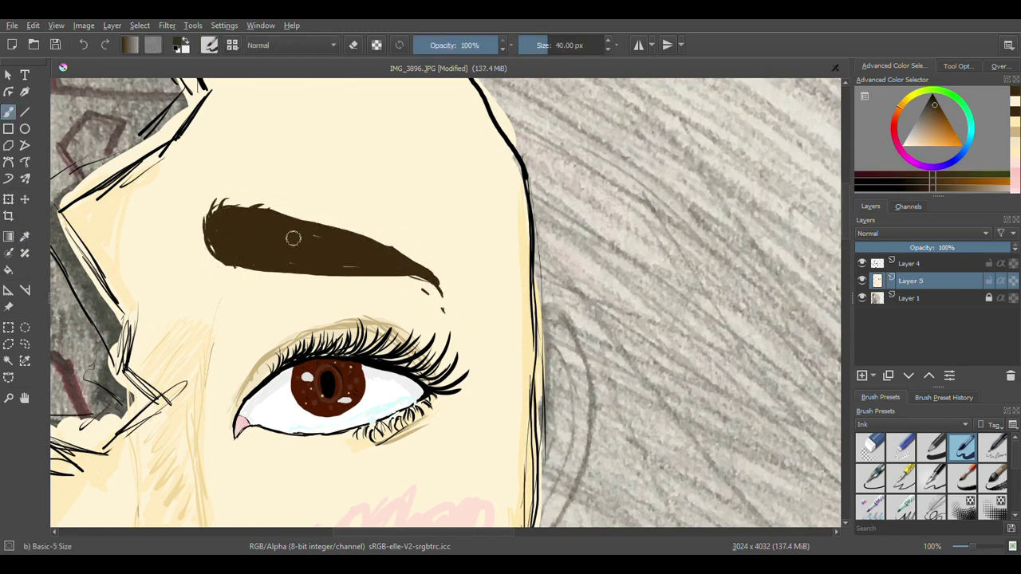
click(940, 183)
mouse_move(259, 262)
mouse_down()
mouse_move(292, 228)
mouse_move(399, 257)
mouse_up()
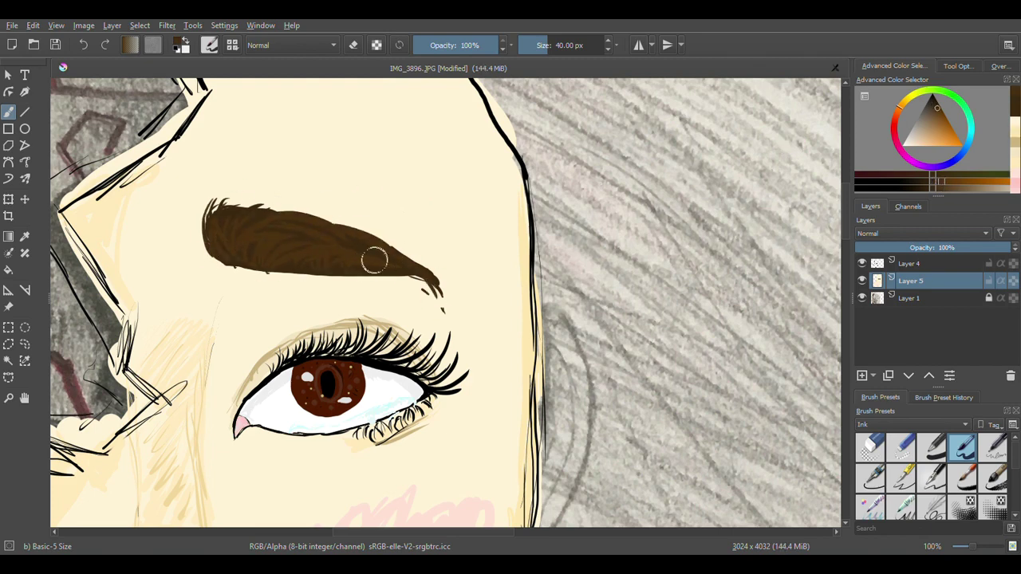
Step: Sample tan from the shading and draw soft crease lines between the eyebrow and the nose bridge
key(minus)
key(minus)
key(minus)
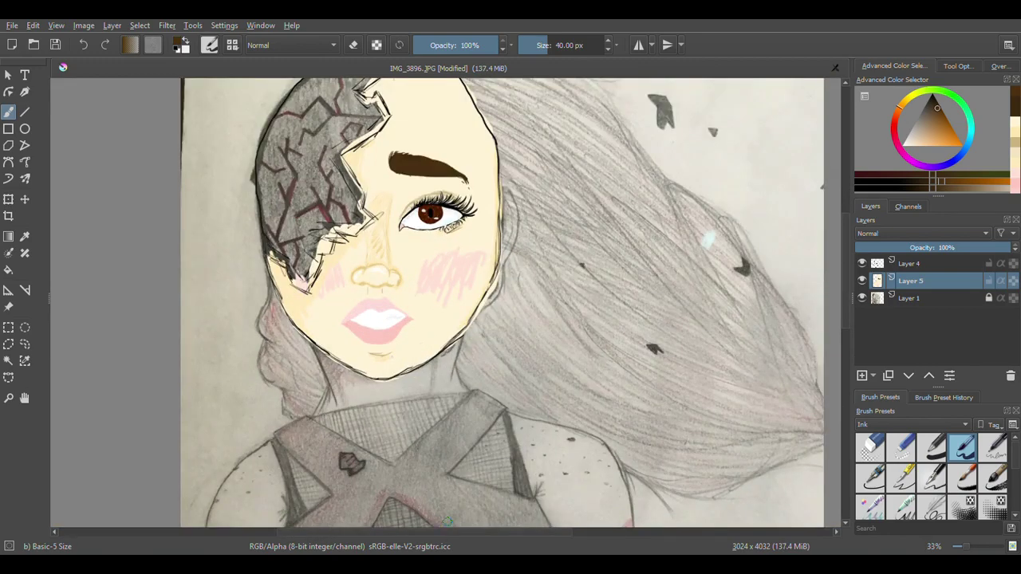
ctrl+click(369, 181)
drag(369, 181, 392, 174)
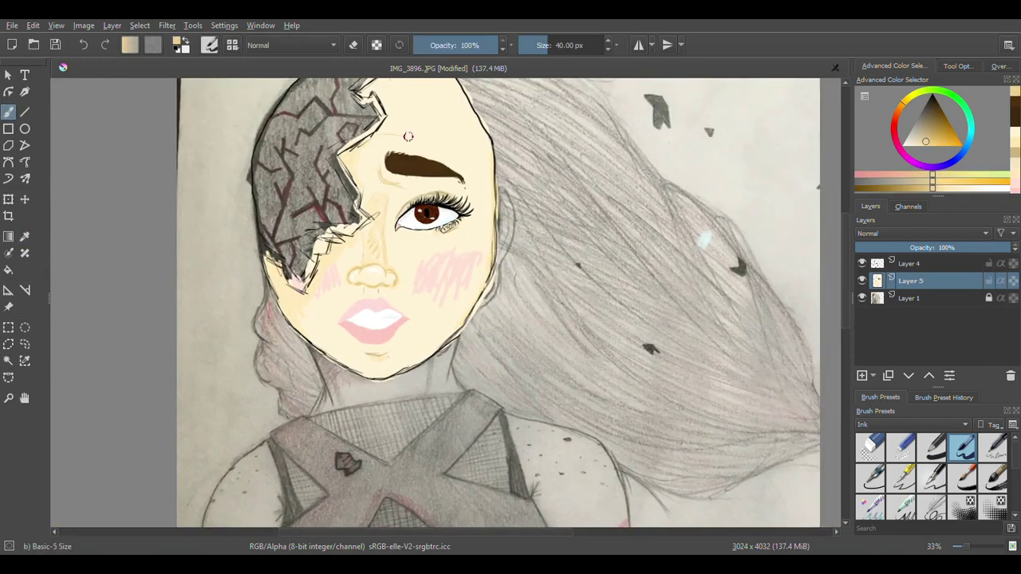
Step: Erase the black outline around the skin side of the face on Layer 4 with the Eraser Circle brush at 127.84 px
click(861, 281)
click(862, 281)
click(861, 281)
click(862, 264)
click(862, 264)
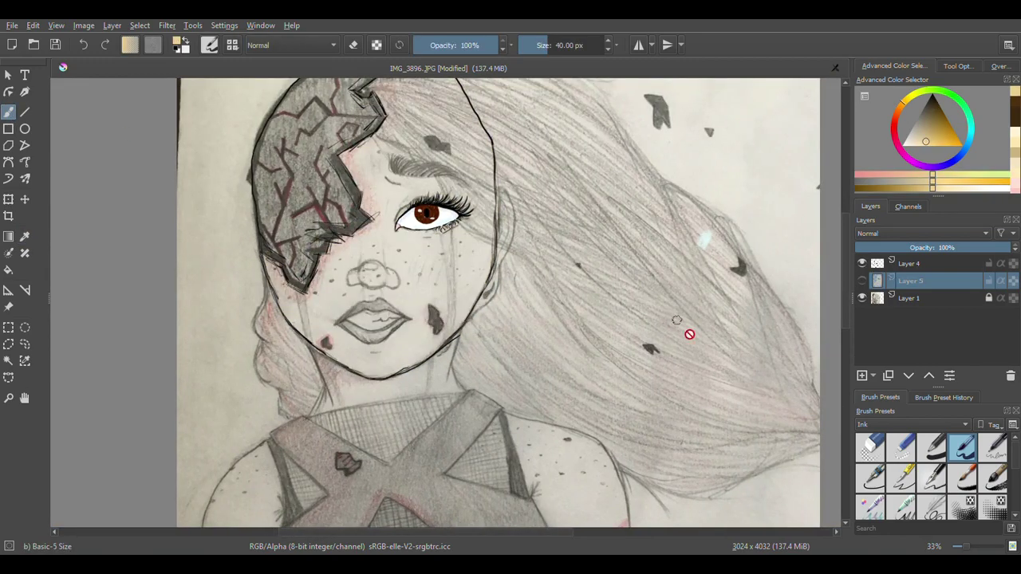
click(870, 449)
click(862, 281)
click(911, 264)
mouse_move(459, 94)
mouse_down()
mouse_move(490, 153)
mouse_move(359, 361)
mouse_move(288, 323)
mouse_up()
click(561, 47)
scroll(406, 402, up, 4)
scroll(370, 462, down, 2)
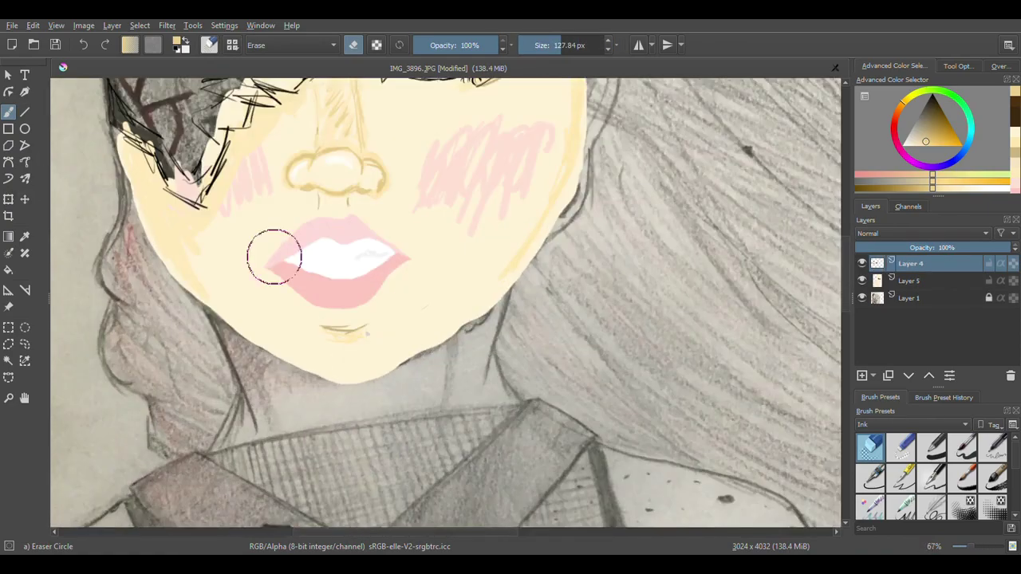
Step: Sample the skin colour and cover the stray marks on the chin on Layer 5 with the Basic-5 Size brush
click(911, 298)
click(25, 237)
click(279, 285)
click(8, 112)
click(962, 448)
click(911, 281)
click(423, 306)
click(369, 334)
Step: Clean up the jaw, chin and temple edges of the face on Layer 5 with the Basic-5 Size brush at 74.64 px
click(580, 50)
click(553, 48)
drag(397, 358, 501, 291)
mouse_move(208, 298)
mouse_down()
mouse_move(128, 166)
mouse_move(187, 284)
mouse_move(214, 312)
mouse_move(343, 370)
mouse_up()
drag(845, 290, 845, 247)
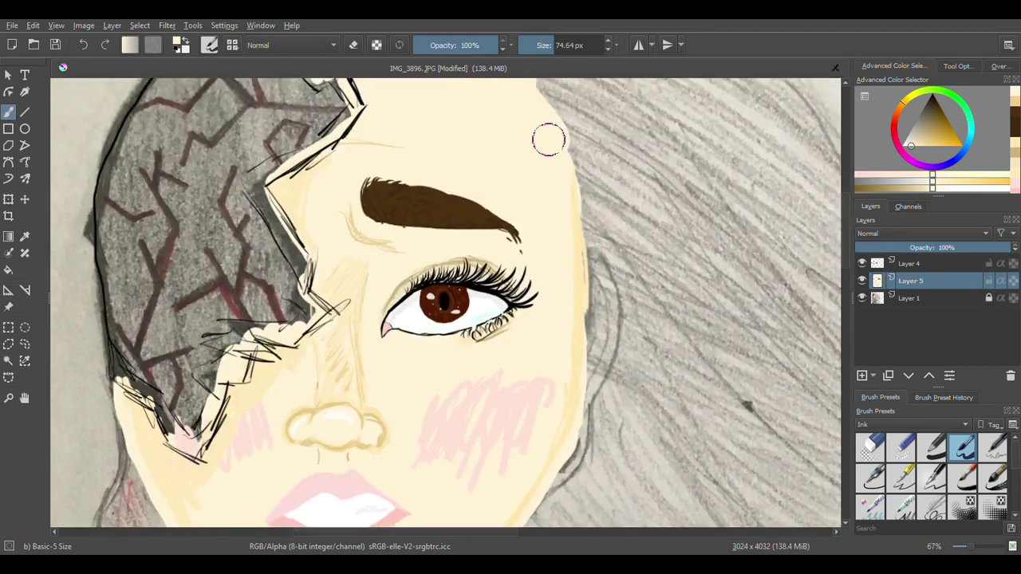
mouse_move(565, 143)
mouse_down()
mouse_move(544, 491)
mouse_move(517, 518)
mouse_up()
Step: Sample the skin colour and paint the ear beside the face on a new layer beneath Layer 5
drag(846, 247, 845, 258)
click(24, 237)
click(309, 341)
key(b)
click(861, 376)
mouse_move(590, 196)
mouse_down()
mouse_move(621, 282)
mouse_move(584, 425)
mouse_move(556, 433)
mouse_move(595, 235)
mouse_move(618, 252)
mouse_move(593, 246)
mouse_move(599, 212)
mouse_move(595, 423)
mouse_move(578, 424)
mouse_move(591, 328)
mouse_up()
Step: Pick darker tan tones and shade the inner rim of the ear with the brush at 19.83 px
click(942, 175)
click(556, 45)
click(944, 189)
click(923, 189)
click(541, 45)
drag(592, 209, 614, 245)
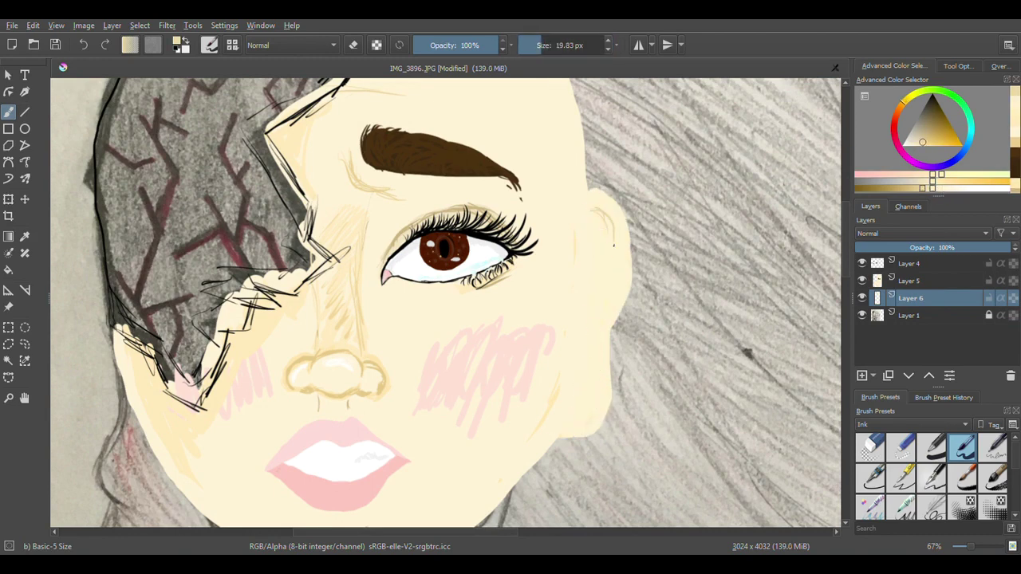
drag(595, 290, 599, 219)
click(925, 186)
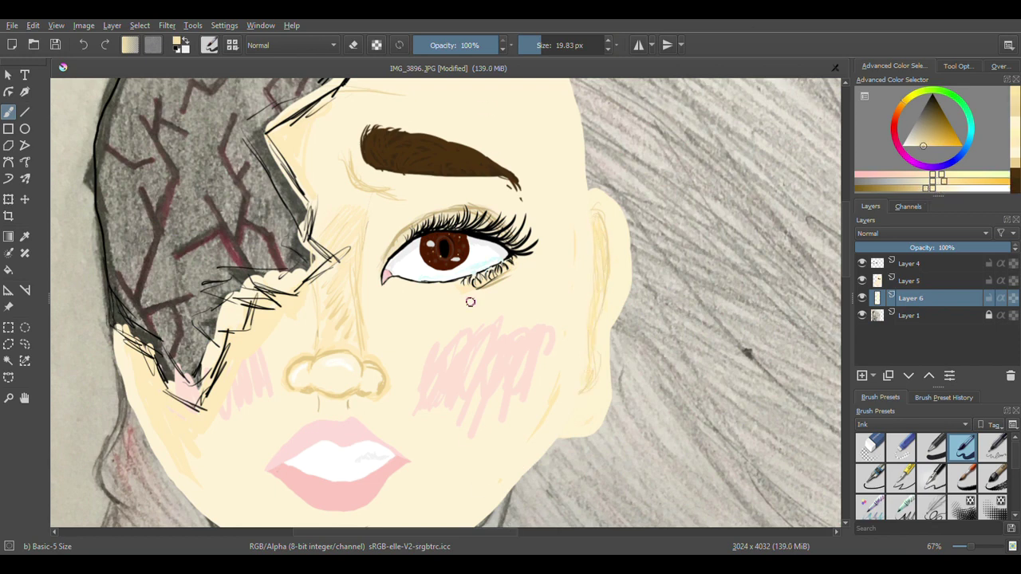
Step: Reset the brush colour to black and paint a small round earring on the earlobe
key(d)
drag(588, 187, 595, 248)
key(ctrl+z)
Step: Add a new layer between Layer 6 and Layer 1 and trace the neck, shoulder and arm beside the ponytail in black
scroll(353, 431, down, 2)
drag(847, 207, 846, 312)
click(861, 376)
mouse_move(910, 298)
mouse_down()
mouse_move(907, 342)
mouse_move(906, 310)
mouse_up()
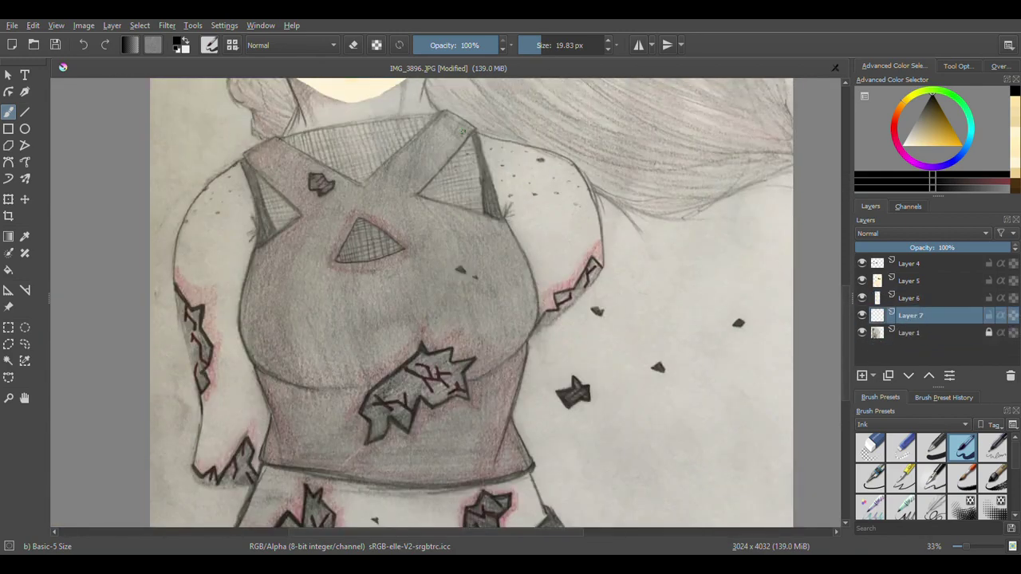
mouse_move(425, 86)
mouse_down()
mouse_move(455, 124)
mouse_move(526, 147)
mouse_move(603, 248)
mouse_up()
key(ctrl+z)
mouse_move(425, 87)
mouse_down()
mouse_move(458, 121)
mouse_move(592, 193)
mouse_move(604, 267)
mouse_up()
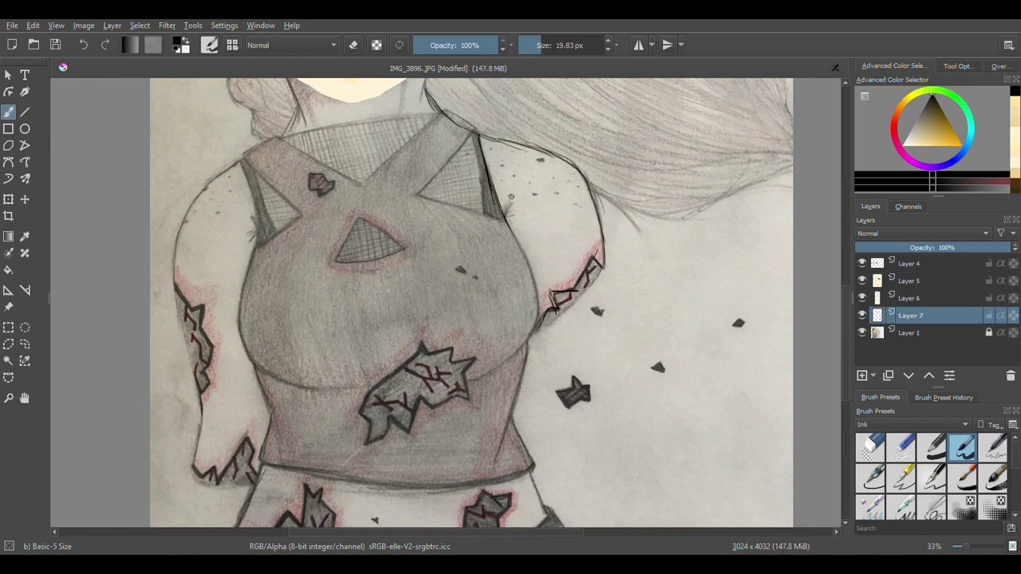
Step: Trace the sides, bust line, waist and curved bottom hem of the top in black on Layer 7
mouse_move(241, 162)
mouse_down()
mouse_move(252, 220)
mouse_move(237, 307)
mouse_move(265, 378)
mouse_up()
drag(240, 322, 314, 391)
drag(257, 238, 246, 351)
drag(249, 207, 254, 255)
drag(256, 372, 295, 444)
drag(273, 414, 259, 460)
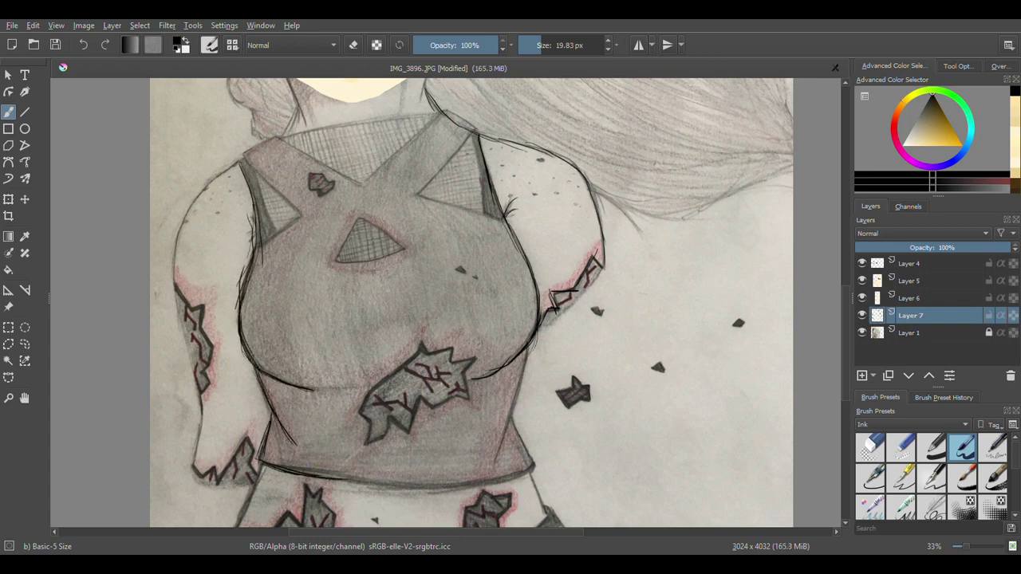
drag(512, 420, 533, 471)
drag(491, 485, 308, 476)
drag(534, 464, 439, 488)
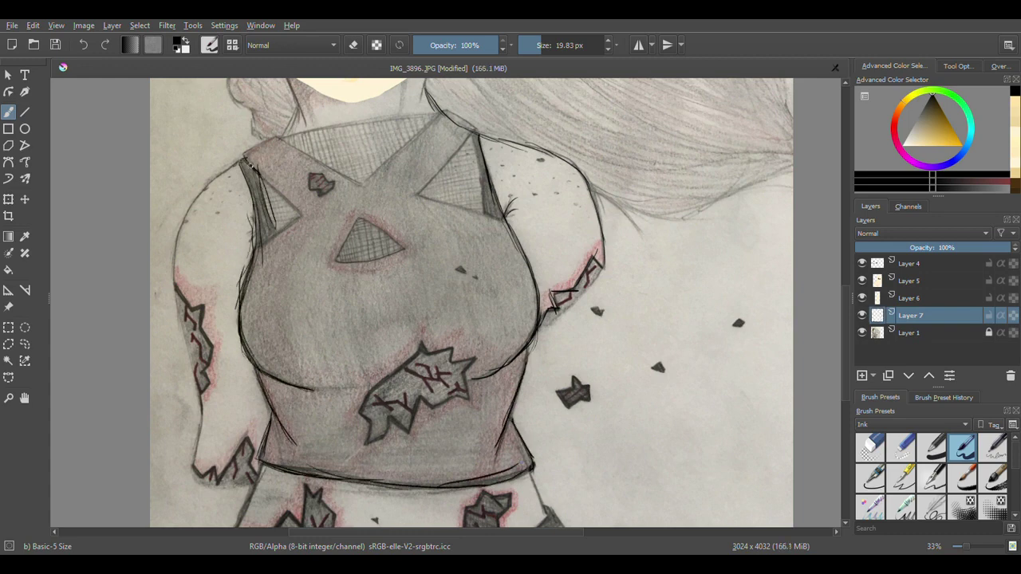
Step: Trace the neck side, crossed straps, neckline and triangular cut-outs of the top in black on Layer 7
key(ctrl+z)
drag(296, 106, 287, 132)
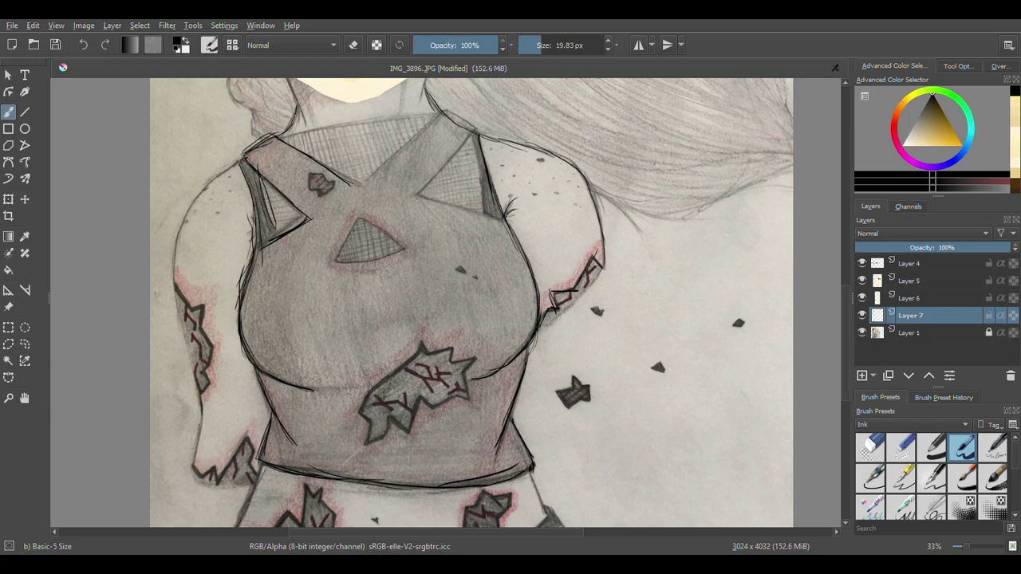
drag(333, 163, 479, 128)
drag(279, 137, 438, 111)
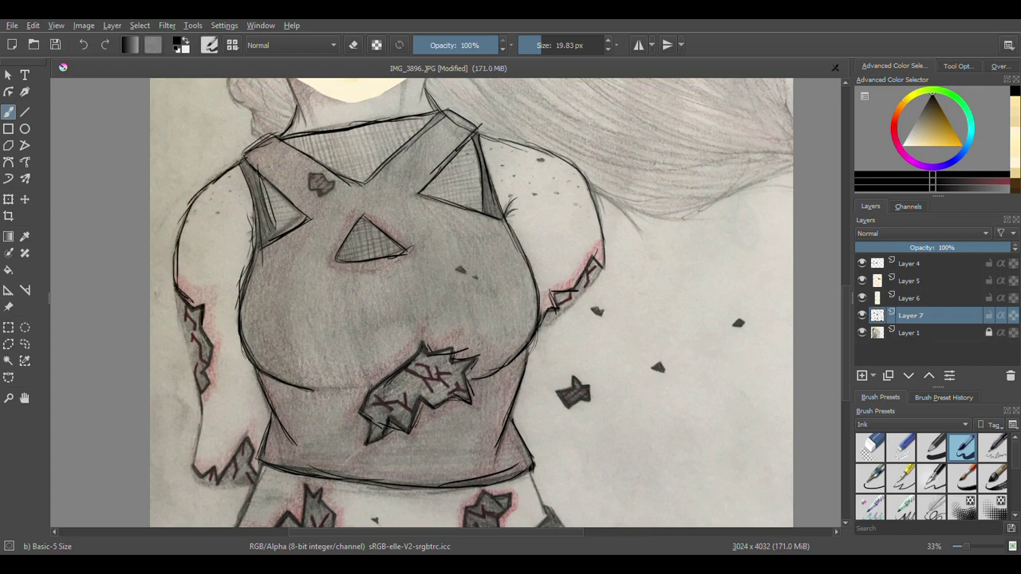
Step: Trace the lower torso, hips, trouser edge and navel in black down to the bottom of the sketch
mouse_move(846, 361)
mouse_down()
mouse_move(846, 244)
mouse_move(845, 407)
mouse_up()
drag(549, 328, 526, 358)
drag(545, 323, 592, 390)
drag(262, 281, 316, 307)
key(ctrl+z)
mouse_move(406, 393)
mouse_down()
mouse_move(545, 330)
mouse_move(452, 390)
mouse_up()
drag(522, 356, 437, 393)
drag(333, 391, 364, 396)
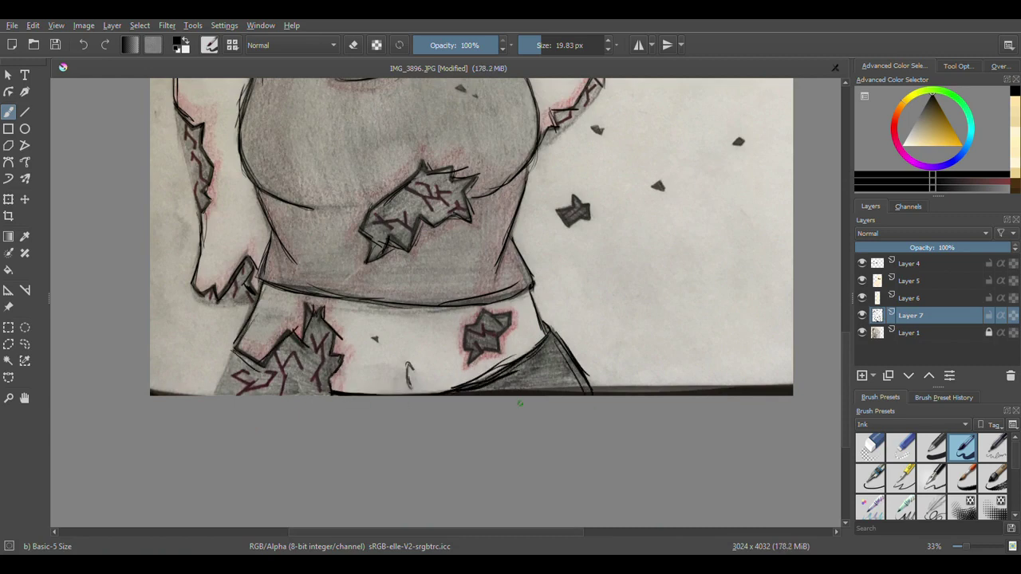
Step: Check the line art with the Layer 1 sketch hidden, and show the sketch again
click(862, 334)
drag(845, 341, 890, 257)
click(861, 333)
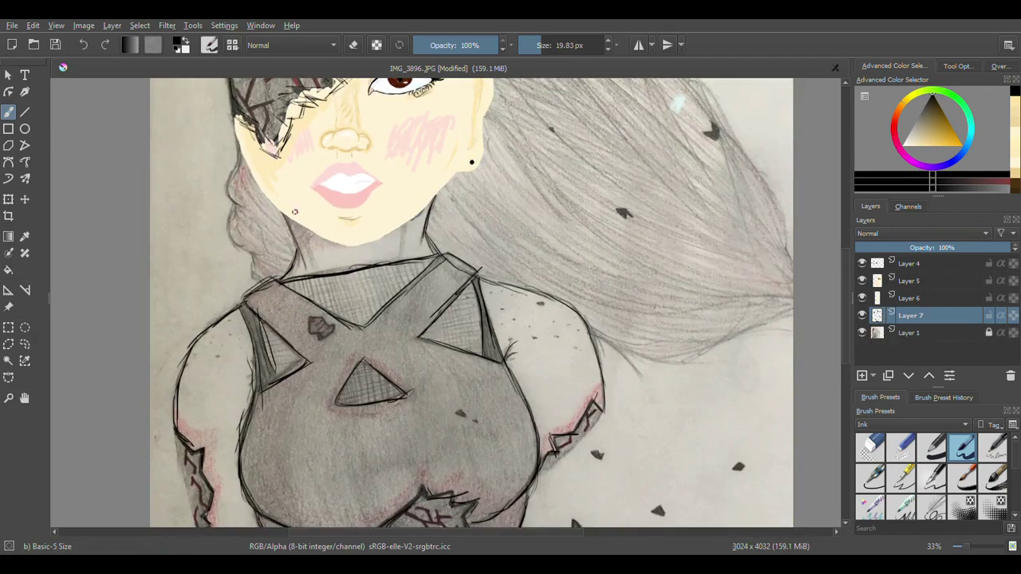
Step: Draw the first hair strands rising from the crown and move Layer 7 above Layer 5
scroll(634, 431, down, 5)
scroll(618, 382, up, 4)
drag(845, 303, 844, 325)
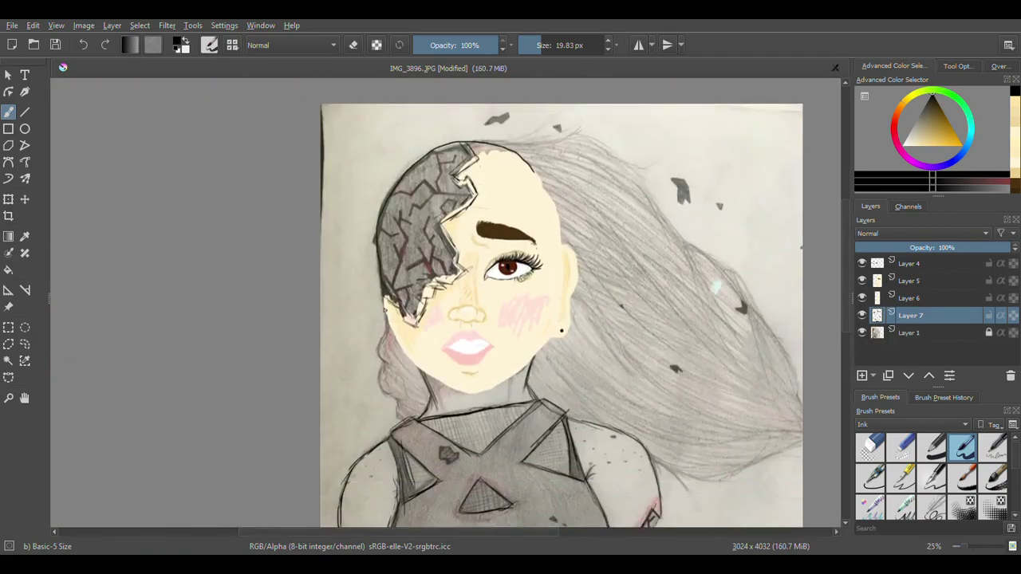
drag(505, 141, 566, 105)
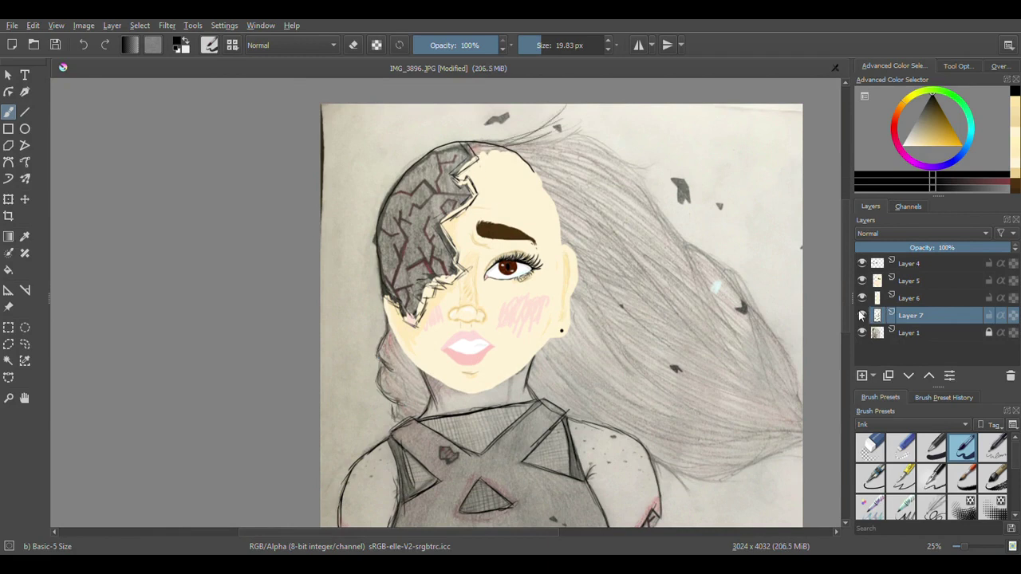
drag(863, 316, 958, 273)
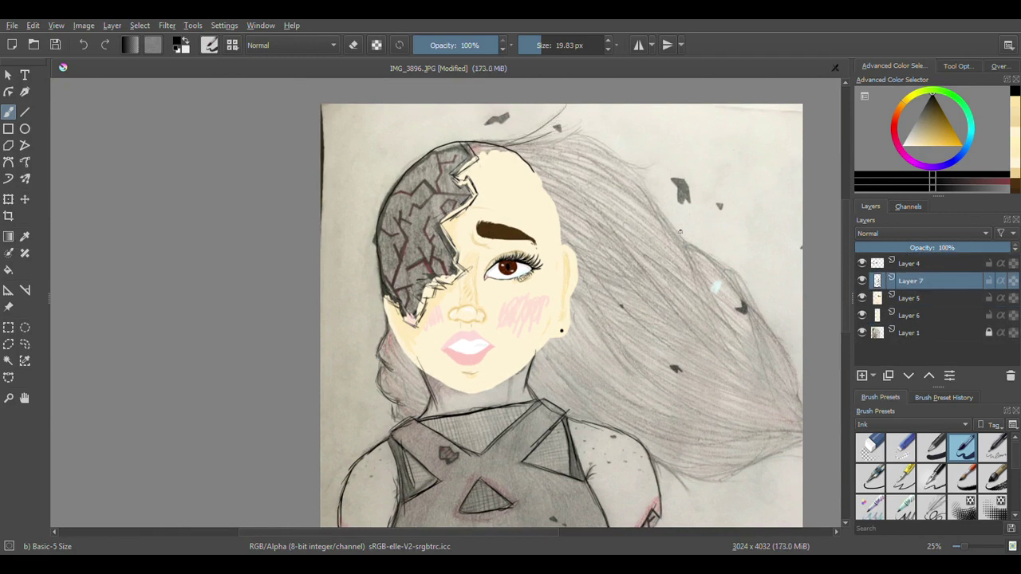
Step: Sketch long windblown black strands across the forehead and along the flowing ponytail on Layer 7
drag(528, 153, 702, 135)
mouse_move(477, 205)
mouse_down()
mouse_move(572, 240)
mouse_move(665, 179)
mouse_up()
mouse_move(473, 183)
mouse_down()
mouse_move(592, 216)
mouse_move(679, 194)
mouse_up()
drag(581, 139, 749, 284)
drag(643, 169, 690, 273)
drag(676, 201, 678, 370)
drag(686, 270, 747, 443)
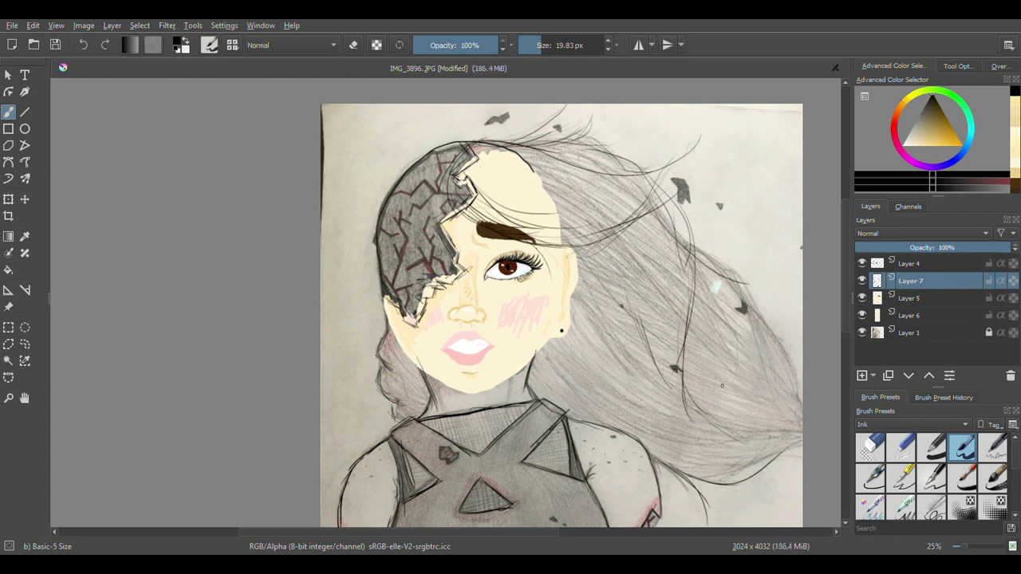
Step: Hide the Layer 1 sketch and add loose curly strands hanging beside the cracked side of the face
click(862, 333)
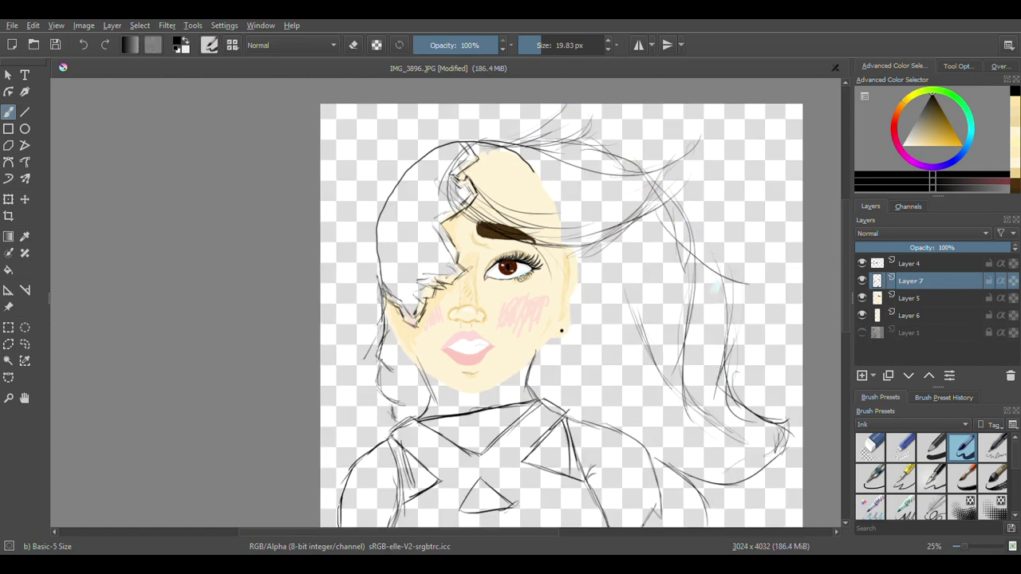
drag(381, 332, 371, 376)
drag(389, 401, 381, 431)
drag(458, 160, 571, 279)
key(ctrl+z)
Step: Add wavy strands over the forehead, behind the ear and down the full length of the ponytail
drag(478, 200, 635, 244)
drag(528, 147, 585, 222)
drag(643, 183, 710, 298)
mouse_move(718, 249)
mouse_down()
mouse_move(724, 370)
mouse_move(785, 447)
mouse_up()
mouse_move(785, 447)
mouse_down()
mouse_move(749, 508)
mouse_move(684, 509)
mouse_up()
drag(567, 248, 559, 354)
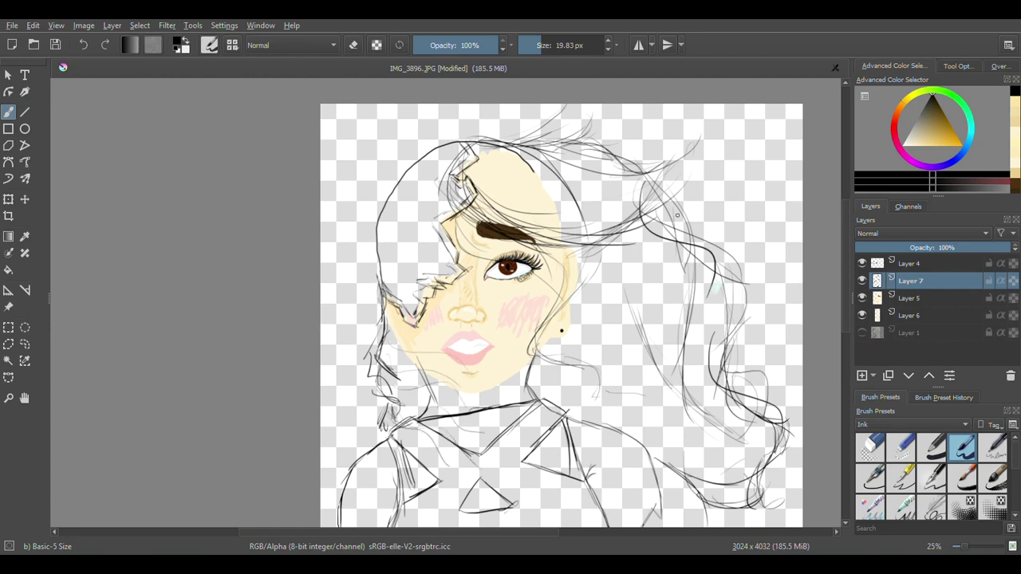
Step: Sample the face's skin colour and add a new layer directly above Layer 1 for brush painting
key(minus)
key(minus)
scroll(548, 252, up, 3)
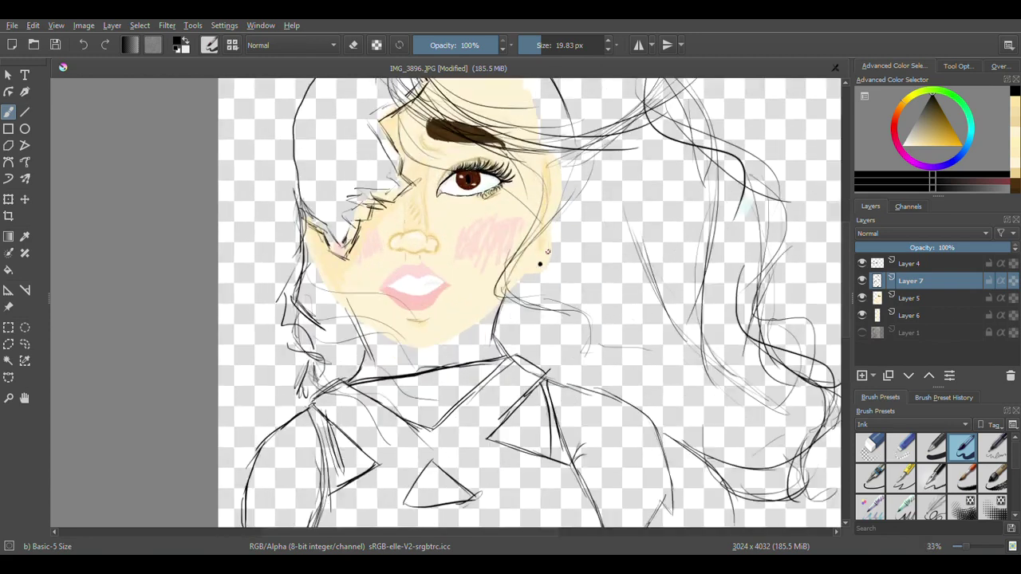
click(25, 237)
click(399, 257)
drag(846, 249, 845, 305)
click(862, 376)
drag(928, 284, 925, 341)
click(8, 111)
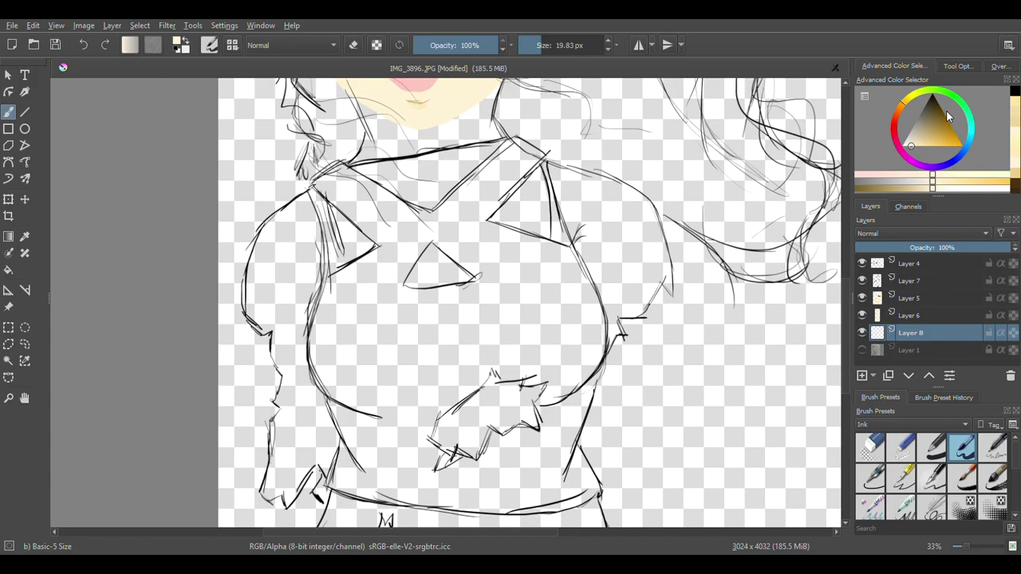
Step: Choose a dark red and fill the top on Layer 8 with the brush at 106.28 px, leaving the cut-outs empty
click(895, 121)
click(946, 117)
drag(508, 267, 533, 303)
click(559, 47)
mouse_move(323, 327)
mouse_down()
mouse_move(343, 375)
mouse_move(399, 411)
mouse_move(351, 275)
mouse_move(377, 232)
mouse_move(335, 184)
mouse_move(394, 253)
mouse_move(451, 227)
mouse_move(436, 213)
mouse_move(538, 148)
mouse_move(462, 223)
mouse_move(487, 239)
mouse_move(431, 235)
mouse_move(383, 307)
mouse_move(399, 295)
mouse_move(343, 351)
mouse_move(330, 302)
mouse_move(447, 403)
mouse_move(427, 447)
mouse_move(411, 391)
mouse_move(491, 228)
mouse_move(587, 290)
mouse_move(568, 266)
mouse_move(562, 391)
mouse_move(572, 274)
mouse_move(536, 395)
mouse_move(592, 372)
mouse_move(559, 483)
mouse_move(534, 403)
mouse_move(551, 335)
mouse_move(494, 319)
mouse_move(399, 315)
mouse_move(465, 317)
mouse_move(335, 411)
mouse_move(399, 421)
mouse_move(344, 463)
mouse_move(375, 478)
mouse_move(572, 487)
mouse_move(478, 501)
mouse_move(439, 459)
mouse_move(491, 443)
mouse_move(553, 449)
mouse_move(554, 488)
mouse_move(525, 439)
mouse_move(548, 447)
mouse_up()
Step: Pick a darker red and shade under the bust, along the waist and above the hem of the top
click(918, 188)
drag(339, 402, 383, 420)
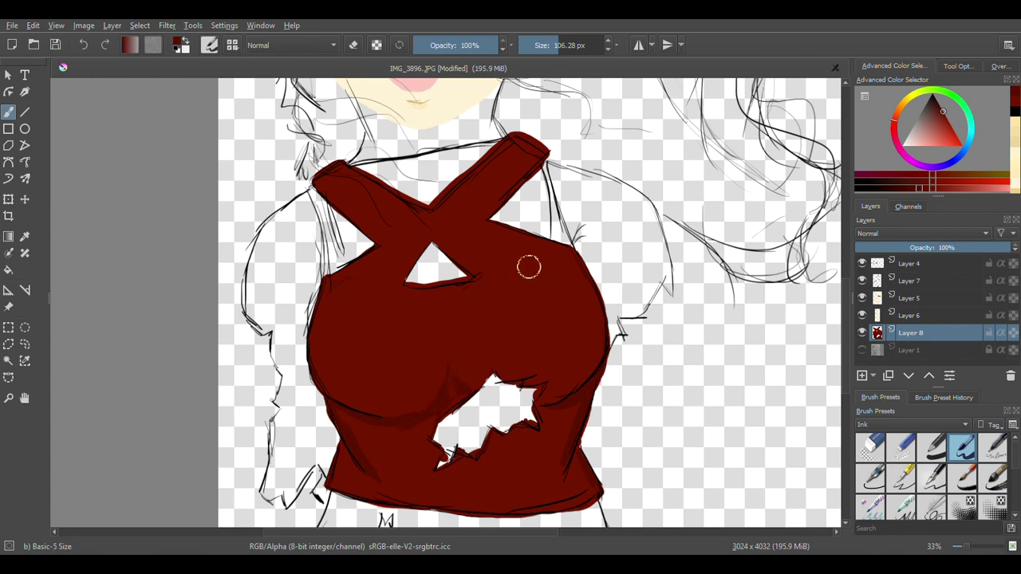
drag(334, 482, 403, 492)
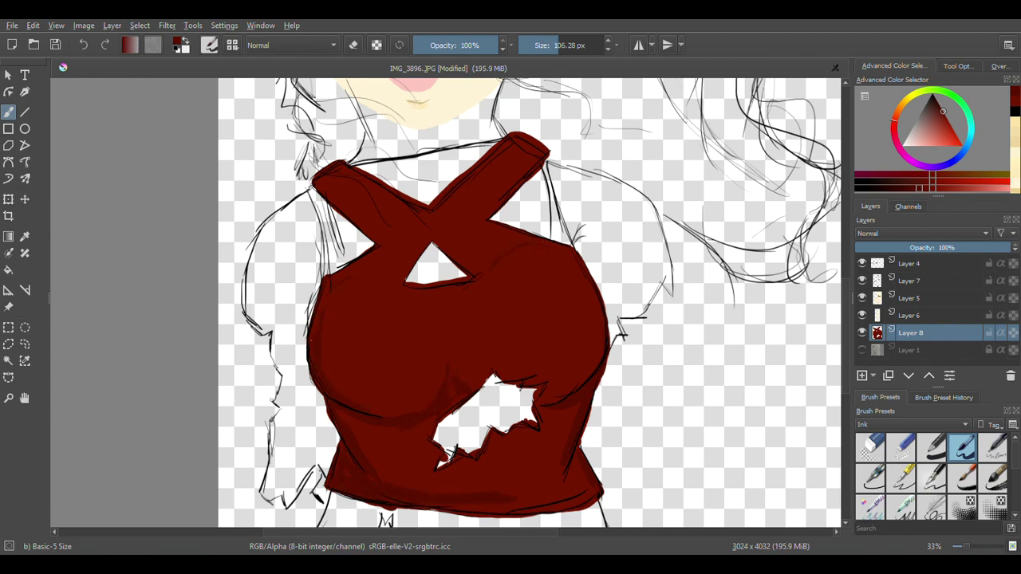
Step: Write "BRB" with a smiley face in dark red on the empty canvas beside the top
drag(621, 420, 667, 461)
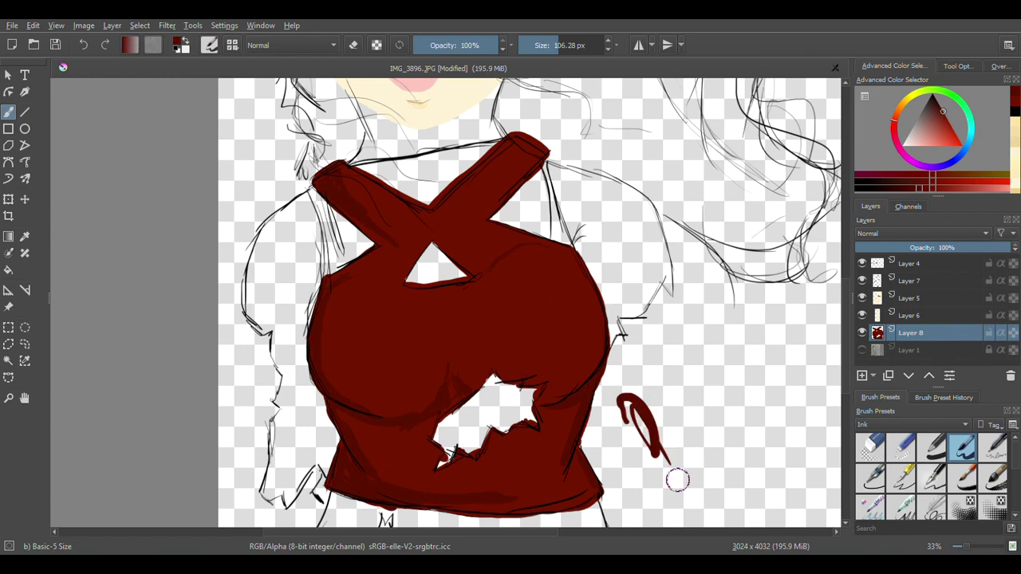
drag(606, 419, 664, 464)
drag(676, 342, 722, 411)
drag(732, 303, 770, 363)
drag(718, 463, 733, 472)
drag(789, 437, 730, 498)
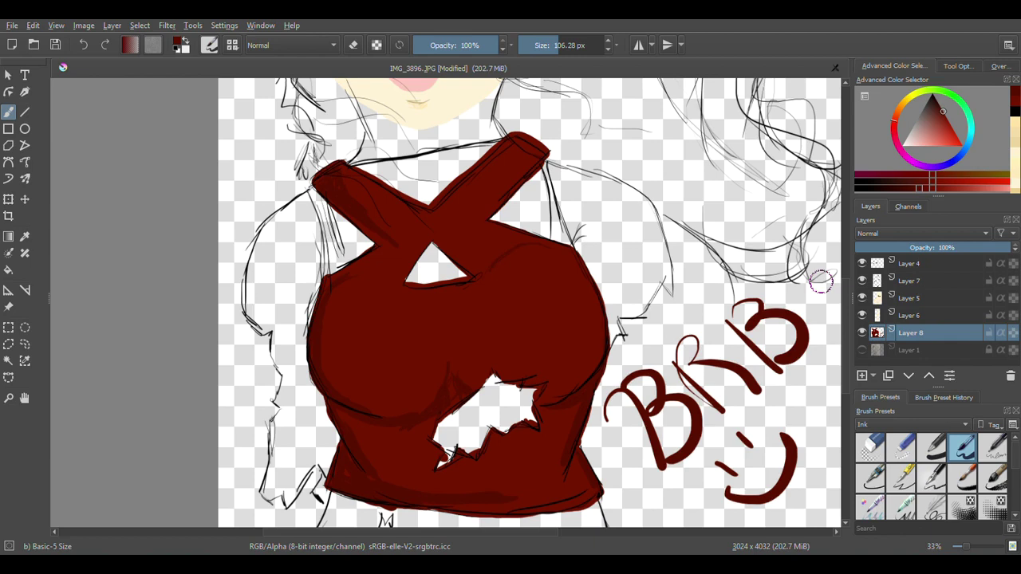
Step: Undo the "BRB" lettering and the smiley face beside the top
key(ctrl+z)
key(ctrl+z)
key(ctrl+z)
key(ctrl+z)
key(ctrl+z)
key(ctrl+z)
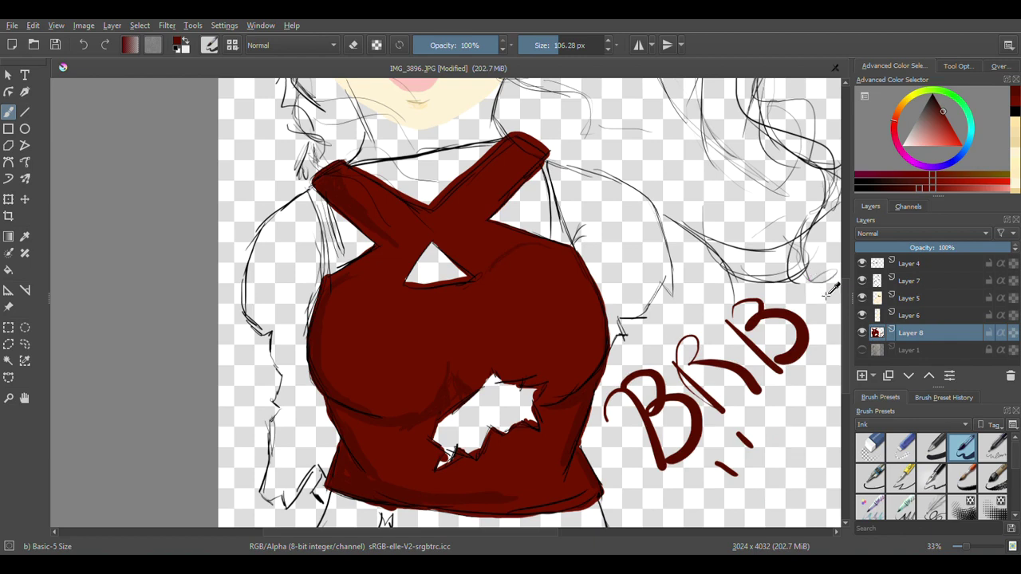
Step: Pick a near-black green, fill the trousers at the hip on Layer 8, and darken their upper corner and folds with black
scroll(840, 429, down, 4)
drag(842, 409, 842, 410)
click(956, 98)
click(937, 111)
click(924, 181)
mouse_move(612, 452)
mouse_down()
mouse_move(525, 483)
mouse_move(642, 457)
mouse_move(659, 485)
mouse_up()
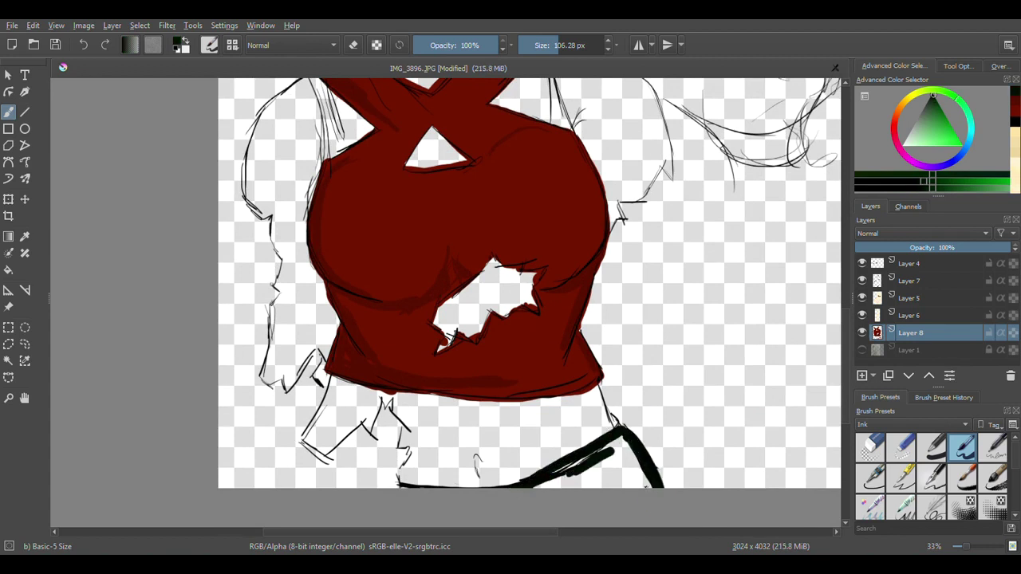
mouse_move(494, 488)
mouse_down()
mouse_move(624, 449)
mouse_move(595, 481)
mouse_move(617, 472)
mouse_up()
scroll(641, 480, up, 4)
mouse_move(533, 225)
mouse_down()
mouse_move(540, 241)
mouse_move(588, 268)
mouse_up()
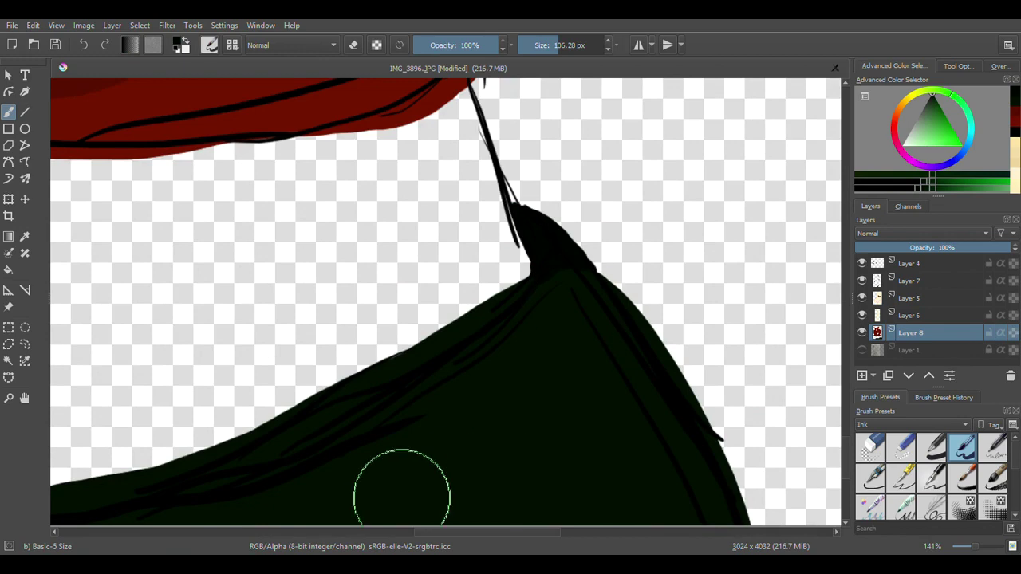
Step: Sample the skin colour and add a new layer beneath Layer 8 for painting the body's skin
scroll(399, 499, down, 2)
scroll(517, 453, down, 4)
click(24, 237)
click(394, 204)
scroll(407, 462, up, 4)
click(861, 376)
drag(954, 316, 963, 353)
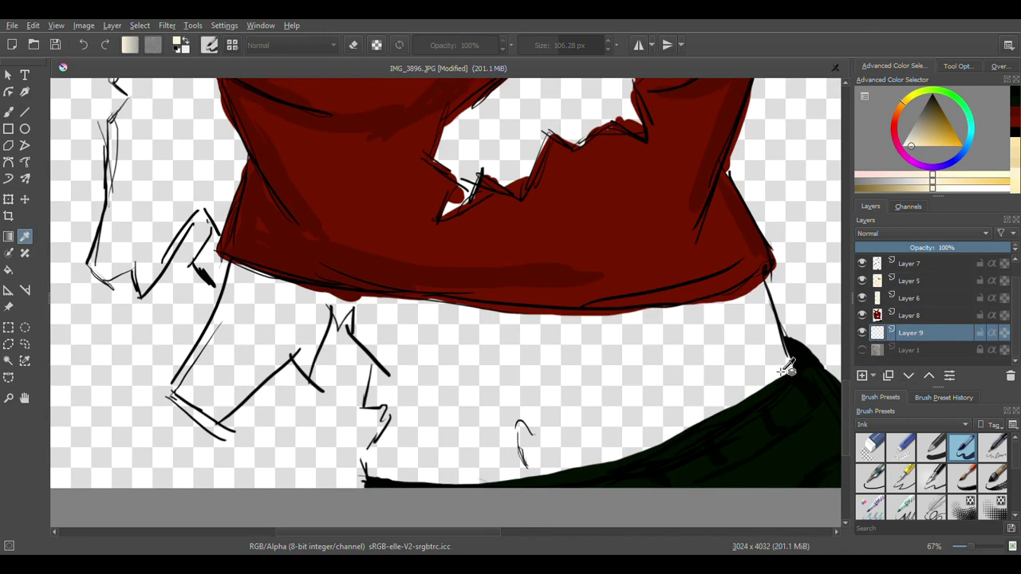
click(13, 113)
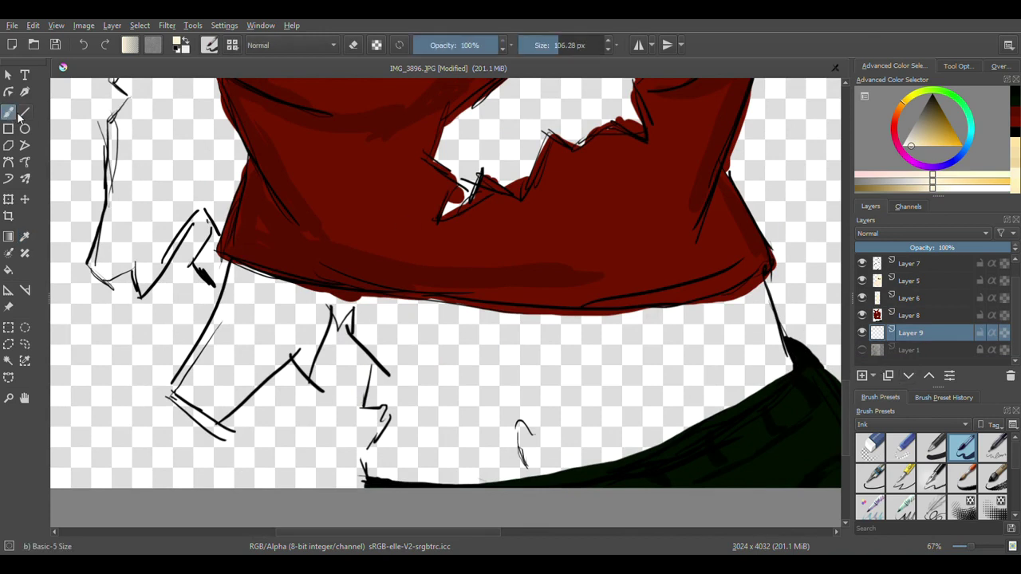
Step: Fill the belly and the hip section with skin colour on Layer 9, keeping the cracked gap between them empty
drag(445, 368, 446, 425)
drag(397, 366, 359, 330)
mouse_move(364, 404)
mouse_down()
mouse_move(428, 433)
mouse_move(624, 403)
mouse_move(757, 296)
mouse_move(774, 369)
mouse_move(750, 343)
mouse_move(399, 296)
mouse_move(514, 342)
mouse_move(648, 355)
mouse_up()
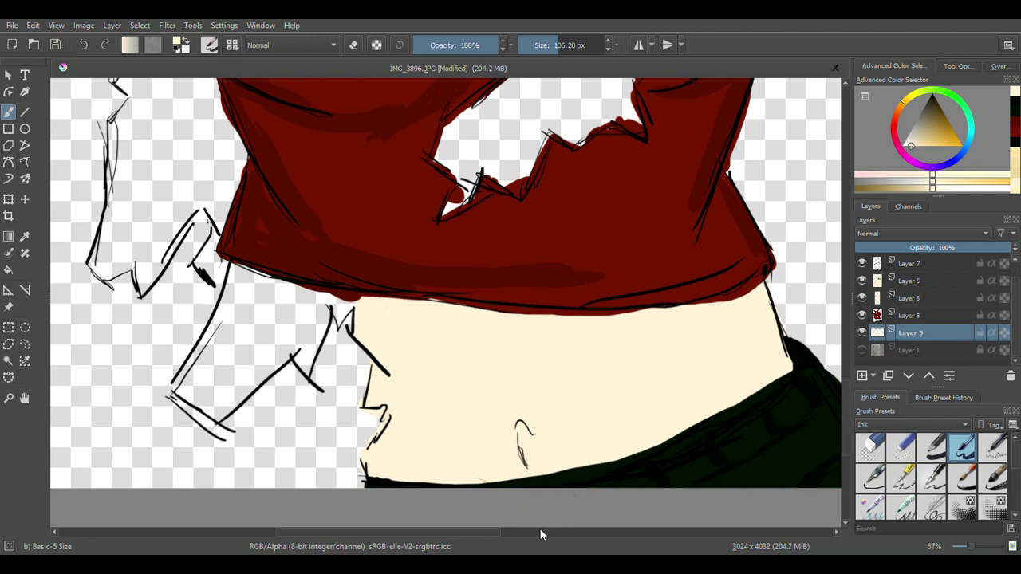
drag(264, 307, 203, 359)
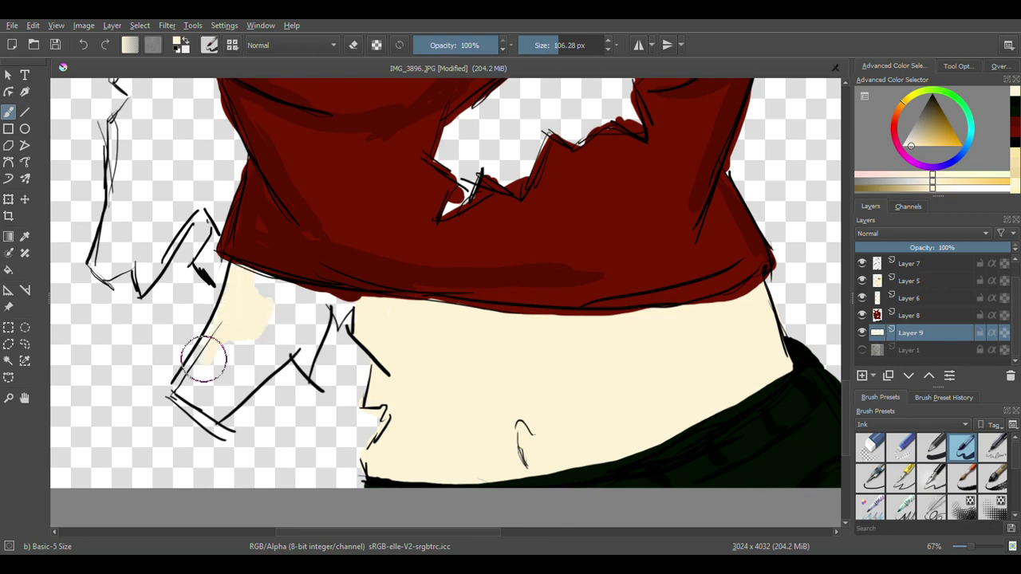
mouse_move(219, 417)
mouse_down()
mouse_move(233, 334)
mouse_move(291, 349)
mouse_move(326, 307)
mouse_up()
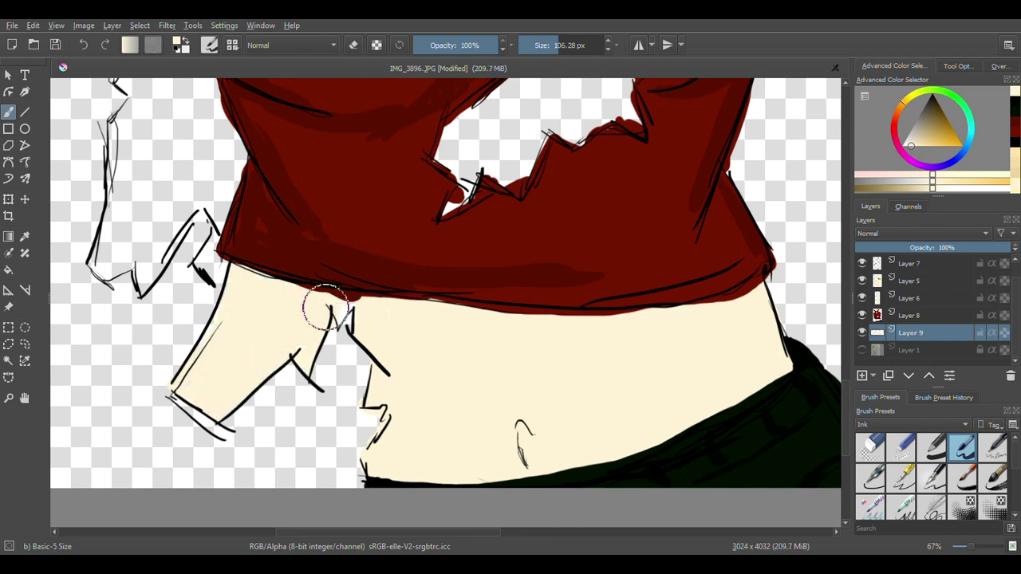
Step: Shade the navel, the skin beneath the top's hem and the side of the waist with darker skin tones
click(916, 191)
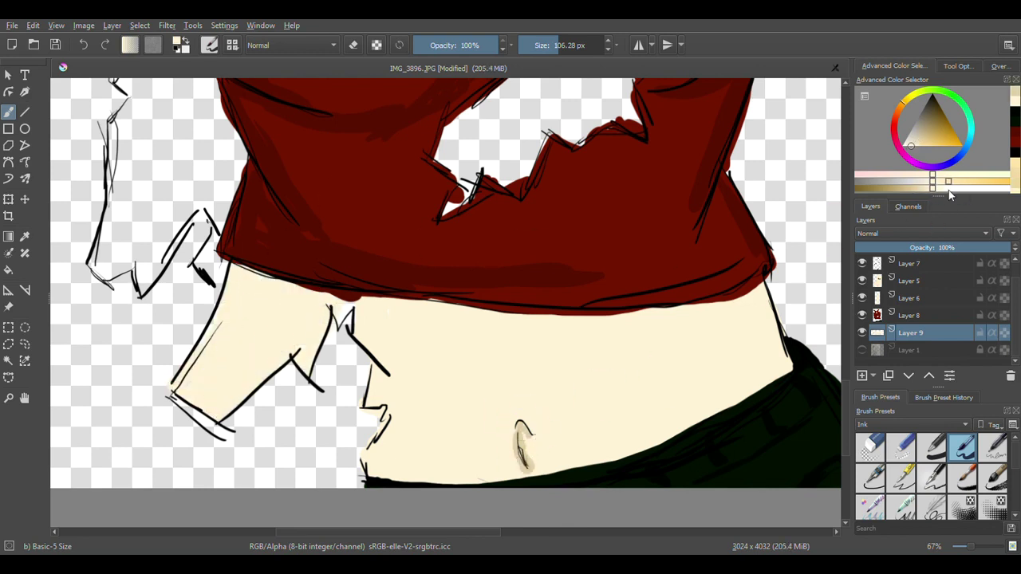
drag(763, 299, 740, 395)
drag(300, 297, 709, 321)
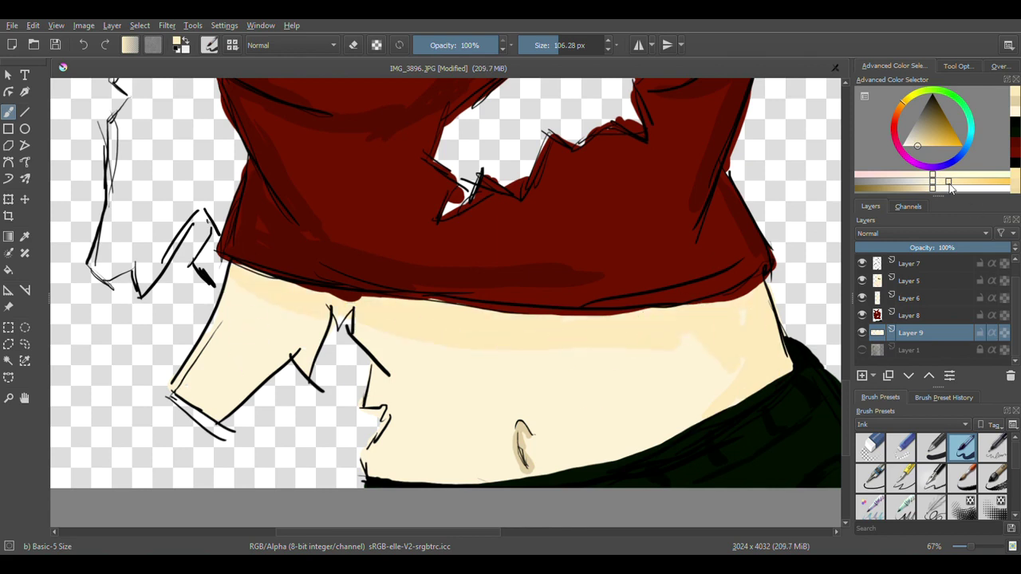
Step: Deepen the belly and hip shadows along the hem, waist and crack with a stronger tan
drag(750, 310, 750, 363)
mouse_move(369, 303)
mouse_down()
mouse_move(586, 339)
mouse_move(665, 321)
mouse_up()
drag(412, 457, 451, 467)
drag(249, 279, 295, 339)
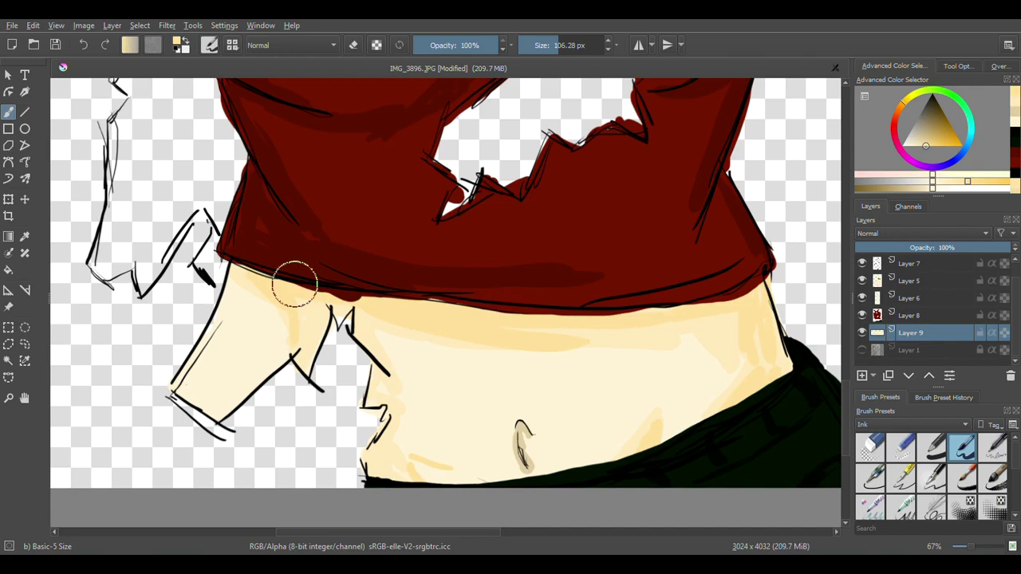
drag(295, 284, 296, 340)
Step: Fill the neck on Layer 9 with a slightly darker skin tone, from the jaw down to the neckline
scroll(611, 288, down, 4)
drag(844, 316, 844, 276)
scroll(423, 319, up, 4)
drag(359, 532, 491, 532)
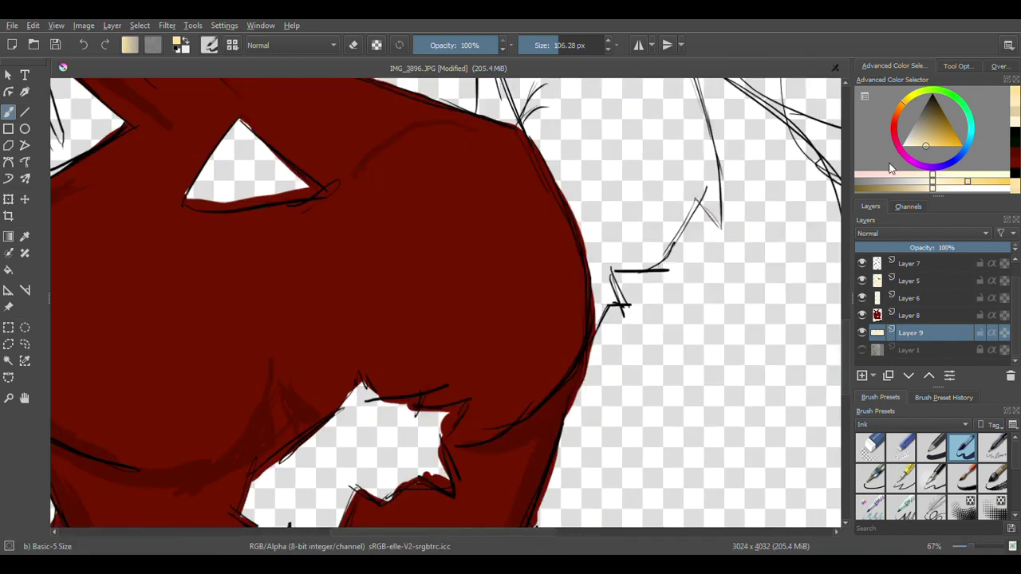
scroll(474, 295, down, 3)
scroll(456, 162, up, 3)
scroll(456, 348, up, 2)
click(948, 181)
mouse_move(667, 305)
mouse_down()
mouse_move(706, 234)
mouse_move(741, 201)
mouse_up()
drag(762, 147, 800, 104)
drag(738, 291, 728, 338)
drag(772, 299, 801, 343)
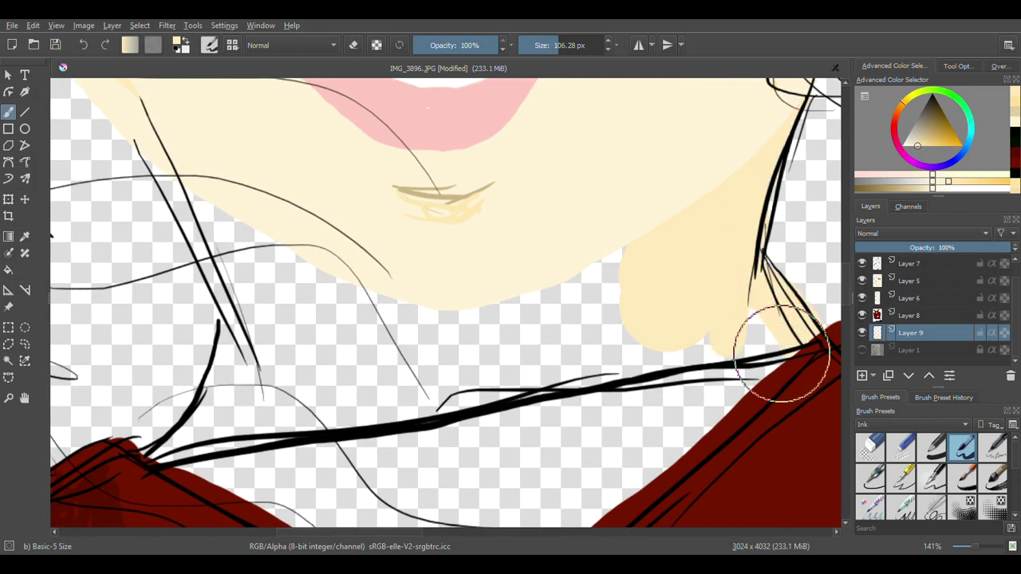
mouse_move(184, 478)
mouse_down()
mouse_move(217, 212)
mouse_move(445, 296)
mouse_move(698, 349)
mouse_move(410, 417)
mouse_up()
Step: Shade both sides of the neck and the edge along the neckline in tan with a 56.38 px brush
click(912, 188)
click(551, 45)
drag(754, 239, 731, 309)
key(ctrl+z)
click(923, 188)
drag(755, 243, 742, 317)
click(909, 189)
drag(755, 255, 741, 318)
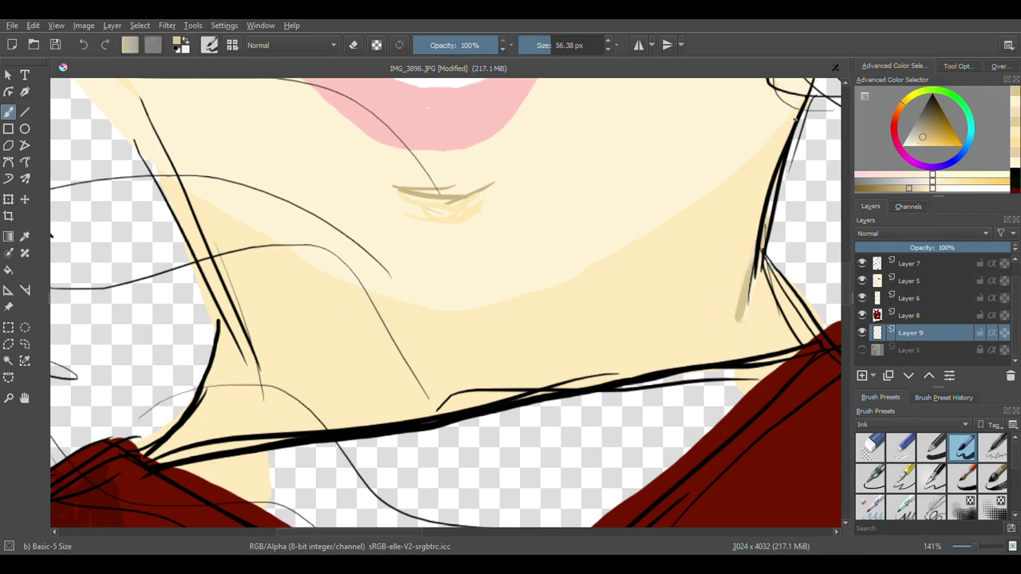
drag(199, 235, 239, 365)
drag(184, 452, 779, 367)
drag(769, 268, 804, 328)
Step: Fill the girl's arm beside the cracked hip section and its broken lower fragments with light skin colour, using a 139.63 px brush
scroll(402, 311, down, 6)
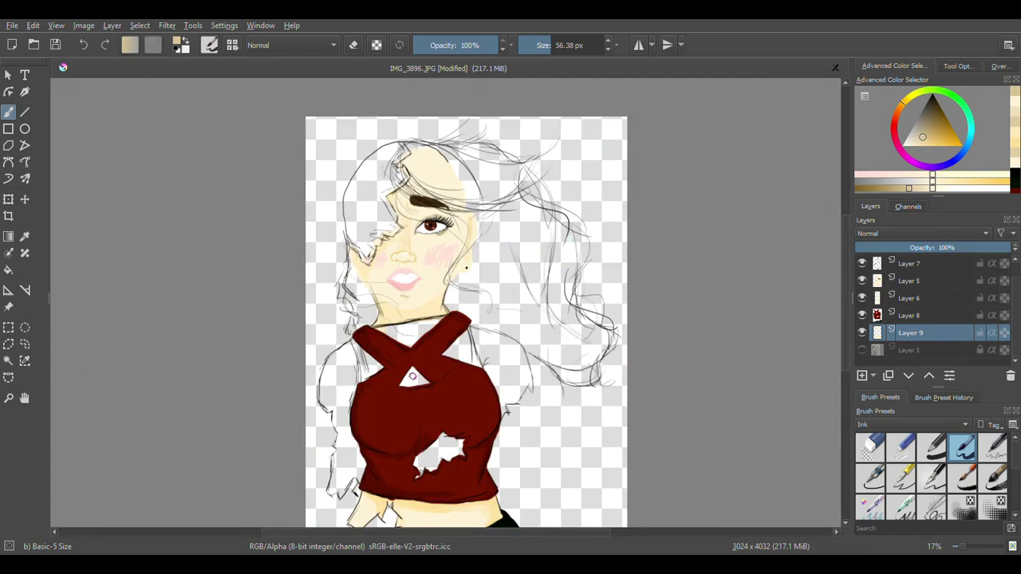
scroll(343, 391, up, 3)
scroll(406, 350, up, 2)
mouse_move(399, 303)
mouse_down()
mouse_move(383, 178)
mouse_move(390, 388)
mouse_move(399, 207)
mouse_move(287, 383)
mouse_move(318, 296)
mouse_move(319, 423)
mouse_up()
scroll(398, 290, up, 3)
scroll(431, 199, down, 3)
scroll(443, 377, up, 3)
drag(846, 391, 846, 379)
mouse_move(309, 220)
mouse_down()
mouse_move(285, 185)
mouse_move(221, 287)
mouse_move(209, 108)
mouse_up()
key(ctrl+z)
mouse_move(262, 185)
mouse_down()
mouse_move(224, 164)
mouse_move(274, 311)
mouse_move(429, 487)
mouse_up()
drag(846, 368, 836, 399)
mouse_move(386, 224)
mouse_down()
mouse_move(326, 205)
mouse_move(318, 290)
mouse_move(288, 386)
mouse_move(458, 344)
mouse_move(434, 477)
mouse_move(376, 438)
mouse_move(367, 499)
mouse_up()
scroll(754, 422, down, 5)
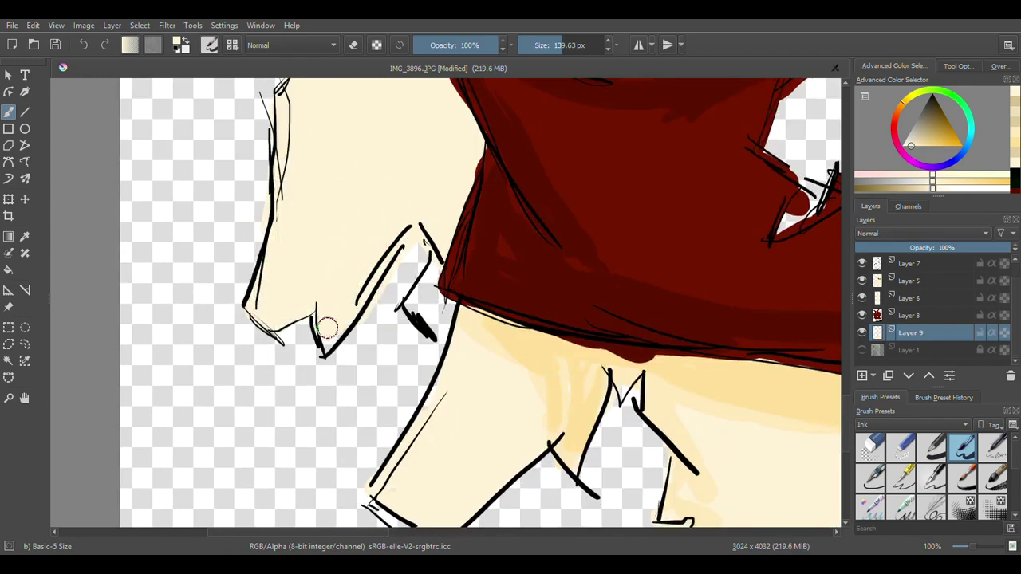
drag(426, 298, 445, 322)
Step: Fill the opposite shoulder and broken upper arm with the light skin colour down to the jagged crack
scroll(427, 311, down, 5)
scroll(592, 173, up, 4)
drag(489, 149, 450, 307)
drag(455, 148, 591, 327)
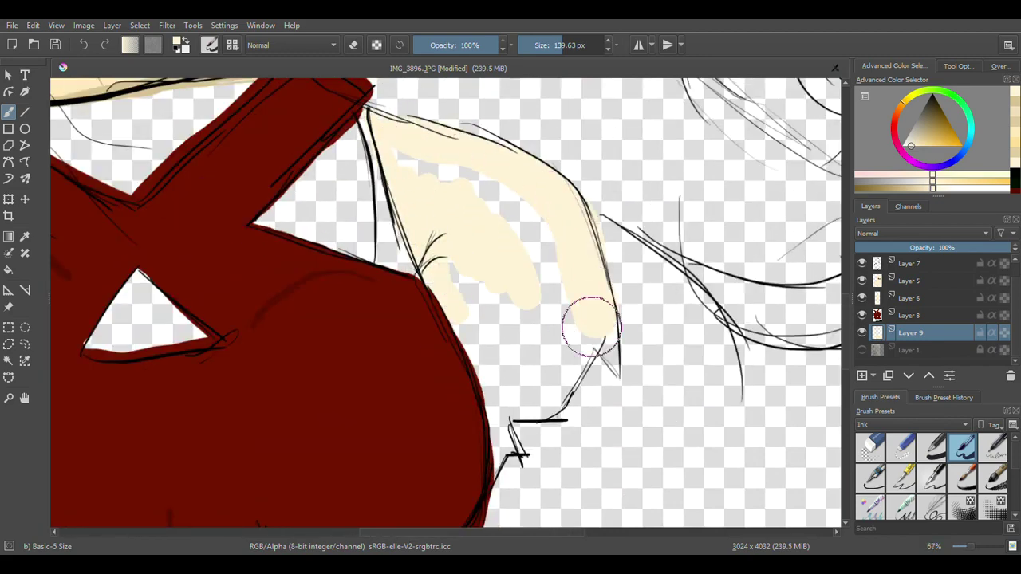
mouse_move(576, 384)
mouse_down()
mouse_move(523, 402)
mouse_move(393, 153)
mouse_move(497, 393)
mouse_up()
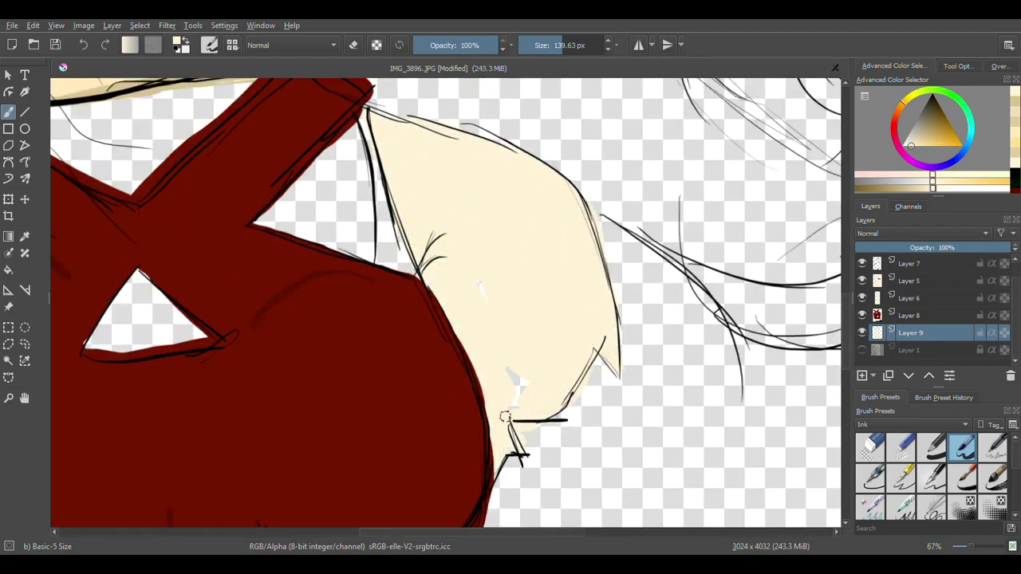
Step: Shade that shoulder and the armpit folds with warm yellow, and the outer arm and cracked edge with beige
drag(474, 214, 417, 280)
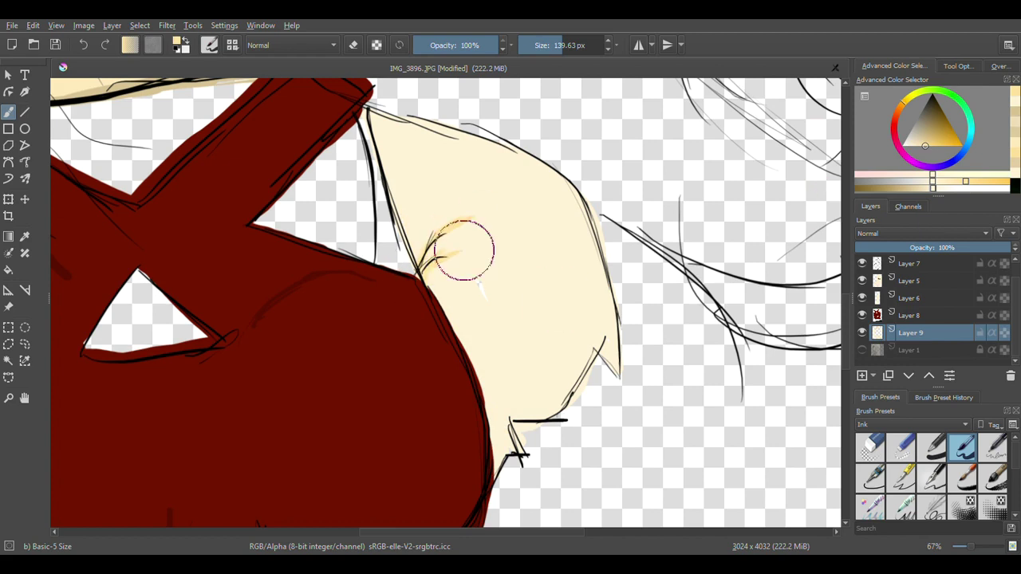
mouse_move(417, 220)
mouse_down()
mouse_move(478, 163)
mouse_move(492, 176)
mouse_up()
click(921, 189)
drag(580, 215, 529, 370)
mouse_move(592, 347)
mouse_down()
mouse_move(565, 376)
mouse_move(562, 200)
mouse_move(499, 431)
mouse_move(543, 182)
mouse_up()
key(m)
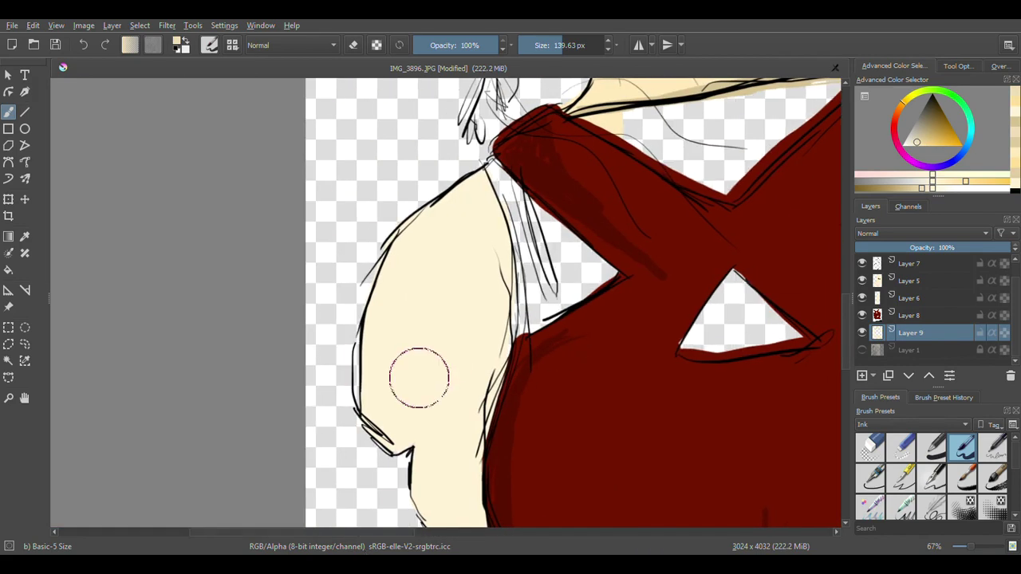
Step: Shade the longer arm with beige along its outer cracked edge and warm yellow at the shoulder and inner side
drag(846, 331, 845, 391)
mouse_move(433, 188)
mouse_down()
mouse_move(439, 426)
mouse_move(543, 310)
mouse_up()
drag(847, 392, 847, 347)
click(970, 182)
mouse_move(502, 276)
mouse_down()
mouse_move(489, 239)
mouse_move(410, 155)
mouse_move(497, 233)
mouse_up()
Step: Choose black and add a new layer between Layer 8 and Layer 9 for the fabric under the top
click(914, 319)
click(933, 94)
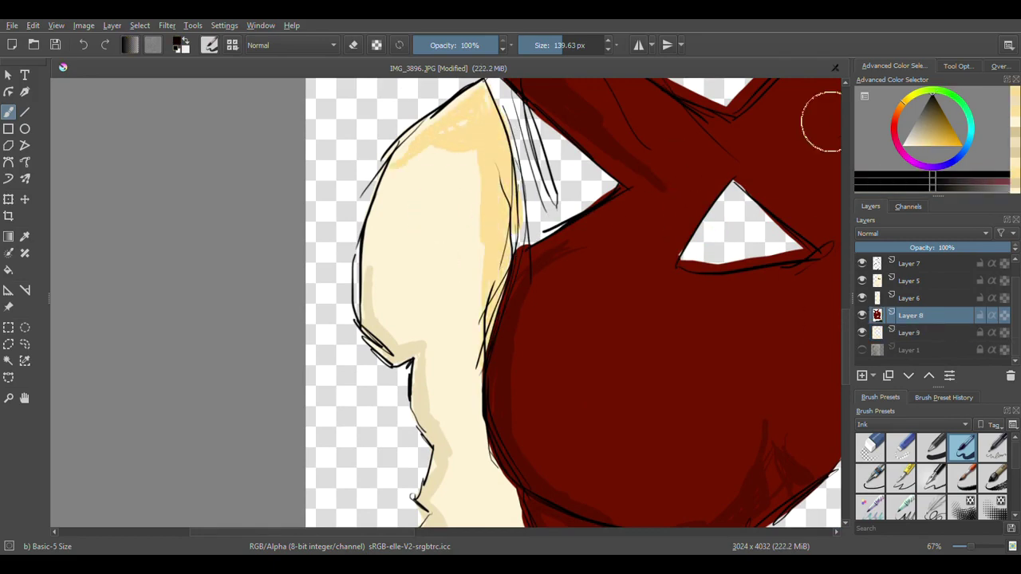
scroll(558, 320, down, 4)
scroll(563, 275, up, 4)
mouse_move(339, 369)
mouse_down()
mouse_move(328, 446)
mouse_move(349, 444)
mouse_up()
key(ctrl+z)
click(861, 376)
mouse_move(957, 316)
mouse_down()
mouse_move(1005, 353)
mouse_move(1001, 344)
mouse_up()
mouse_move(303, 283)
mouse_down()
mouse_move(324, 314)
mouse_move(336, 448)
mouse_move(389, 417)
mouse_up()
drag(768, 253, 786, 329)
click(550, 46)
mouse_move(789, 280)
mouse_down()
mouse_move(809, 388)
mouse_move(770, 239)
mouse_up()
key(ctrl+z)
key(ctrl+z)
key(ctrl+z)
key(ctrl+z)
key(ctrl+z)
key(ctrl+z)
Step: Fill the neckline, the triangular chest cutout and both side gaps with dark grey on Layer 10, using an 82.93 px brush
drag(919, 116, 926, 106)
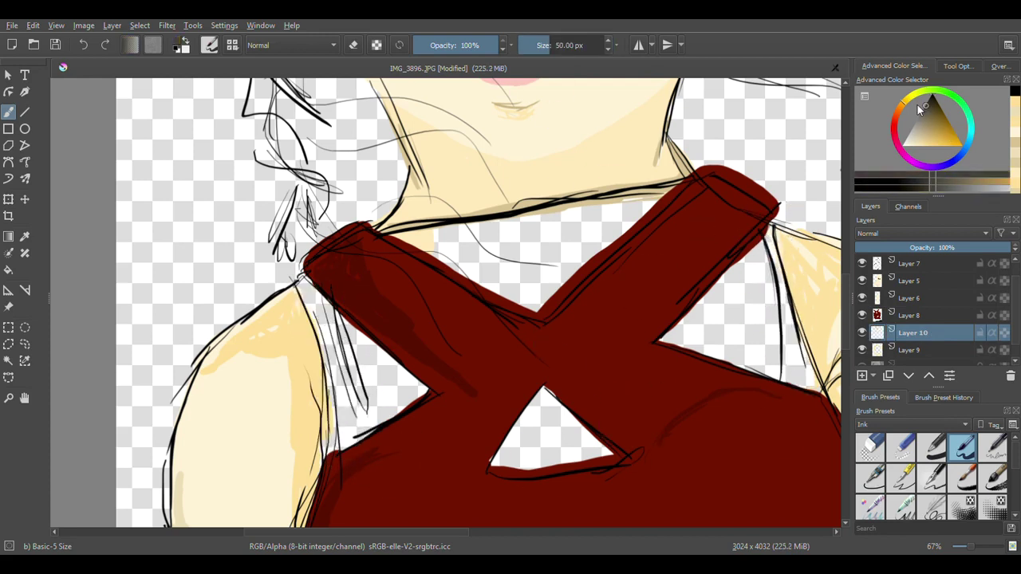
drag(499, 265, 533, 259)
click(555, 46)
mouse_move(453, 279)
mouse_down()
mouse_move(447, 243)
mouse_move(531, 209)
mouse_move(611, 218)
mouse_up()
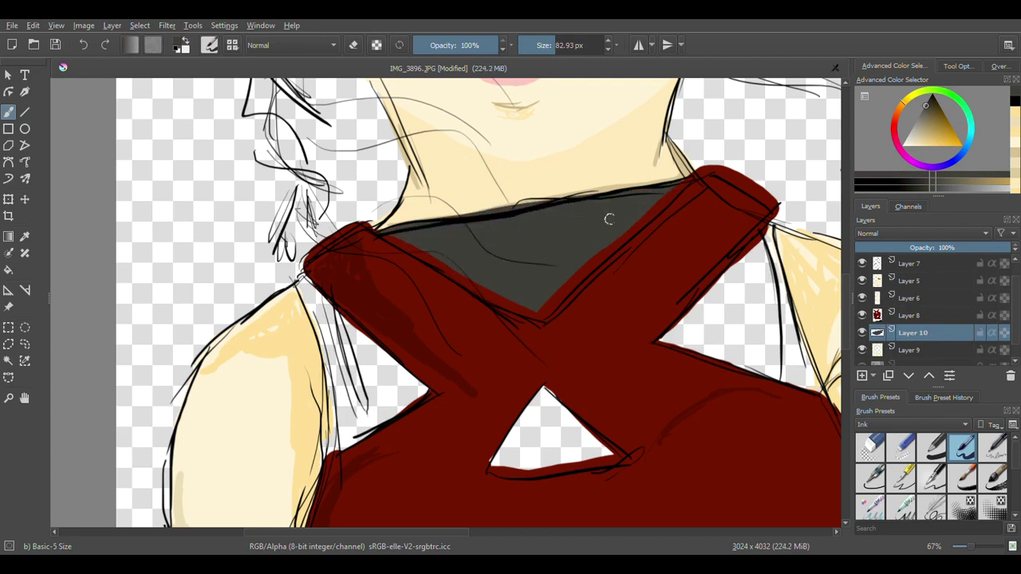
drag(502, 454, 550, 394)
drag(335, 310, 359, 430)
drag(359, 431, 415, 389)
mouse_move(674, 337)
mouse_down()
mouse_move(763, 278)
mouse_move(779, 372)
mouse_up()
Step: Add a darker grey shadow to the neckline, chest cutout and side gaps along the edges of the red straps
click(927, 100)
mouse_move(593, 433)
mouse_down()
mouse_move(586, 466)
mouse_move(538, 403)
mouse_up()
drag(486, 295, 638, 216)
drag(351, 327, 411, 407)
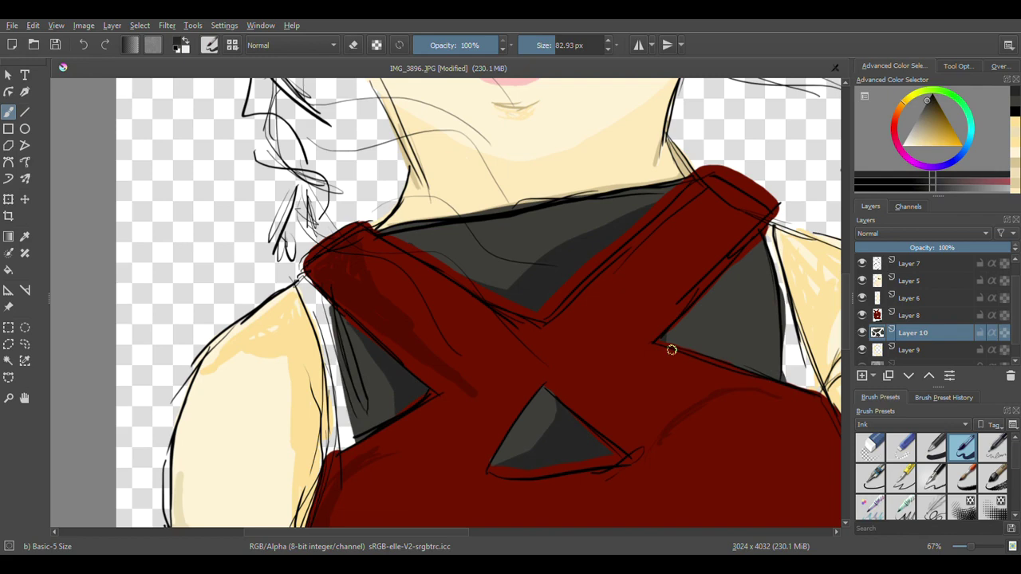
drag(670, 349, 742, 263)
Step: Draw thin black vertical mesh lines across the triangular chest cutout with a 6.64 px brush
click(932, 94)
click(528, 45)
scroll(555, 464, up, 5)
click(535, 45)
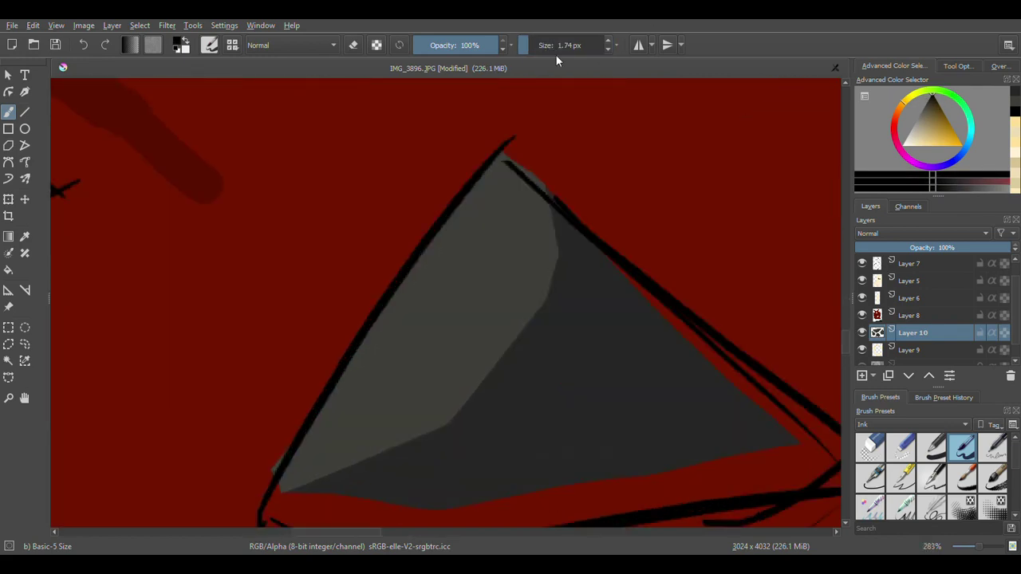
drag(520, 188, 540, 483)
key(ctrl+z)
drag(751, 402, 759, 450)
drag(669, 323, 678, 469)
drag(641, 294, 656, 474)
drag(499, 157, 531, 493)
drag(526, 183, 579, 483)
drag(566, 219, 601, 480)
drag(478, 183, 496, 498)
drag(453, 211, 477, 504)
drag(428, 245, 442, 501)
drag(302, 442, 313, 492)
drag(316, 414, 329, 494)
drag(343, 371, 348, 496)
drag(367, 332, 366, 499)
drag(437, 275, 420, 501)
Step: Cross the chest cutout's vertical lines with slanted horizontal black lines to complete the mesh pattern
drag(453, 214, 546, 197)
drag(438, 241, 568, 219)
drag(403, 286, 616, 273)
drag(368, 354, 668, 313)
drag(320, 430, 738, 375)
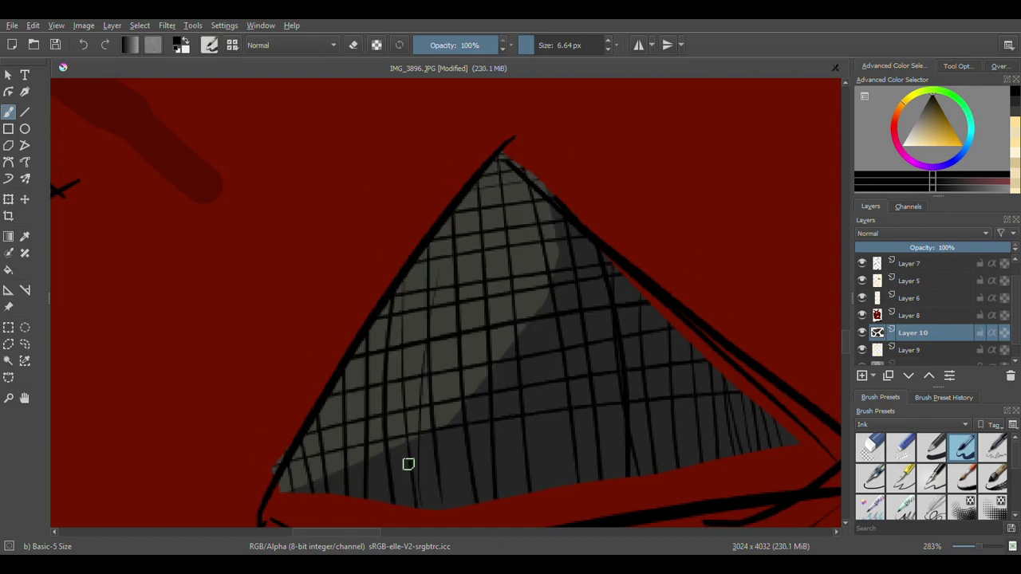
drag(395, 500, 598, 478)
scroll(575, 495, down, 3)
scroll(426, 402, down, 3)
scroll(427, 402, down, 3)
scroll(525, 390, up, 4)
drag(425, 259, 439, 347)
drag(407, 268, 420, 341)
drag(393, 283, 401, 334)
drag(380, 299, 386, 330)
key(ctrl+z)
key(ctrl+z)
key(ctrl+z)
key(ctrl+z)
key(ctrl+z)
key(ctrl+z)
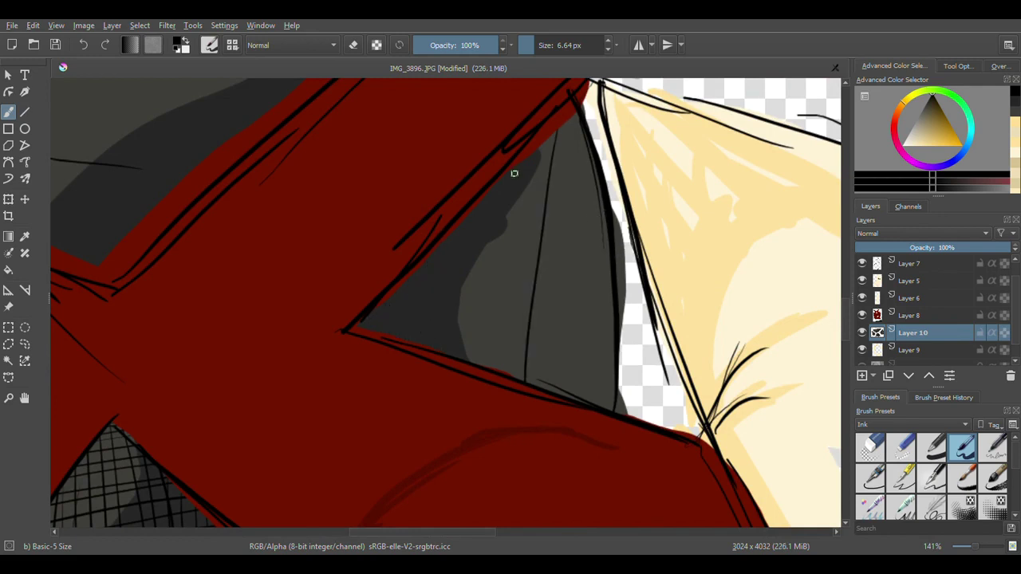
Step: Draw closely spaced black vertical mesh lines in the grey gap between the strap and the broken upper arm
mouse_move(567, 126)
mouse_down()
mouse_move(563, 396)
mouse_move(596, 402)
mouse_up()
drag(551, 146, 547, 391)
drag(524, 165, 522, 381)
drag(498, 182, 499, 368)
drag(477, 206, 479, 362)
drag(441, 244, 443, 351)
drag(394, 295, 394, 335)
drag(534, 154, 535, 386)
drag(517, 169, 516, 382)
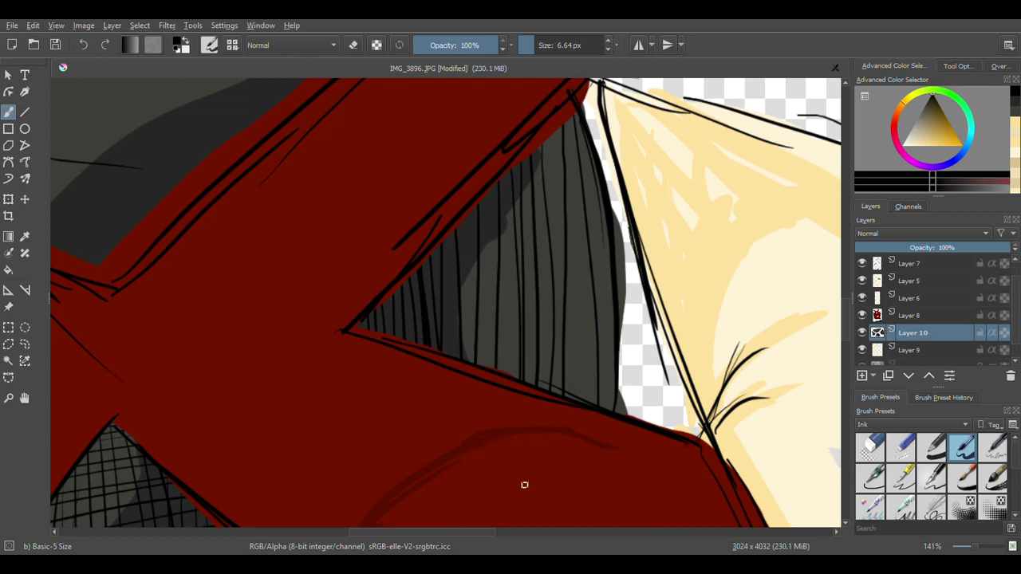
drag(444, 238, 454, 357)
drag(564, 129, 557, 394)
drag(573, 126, 579, 402)
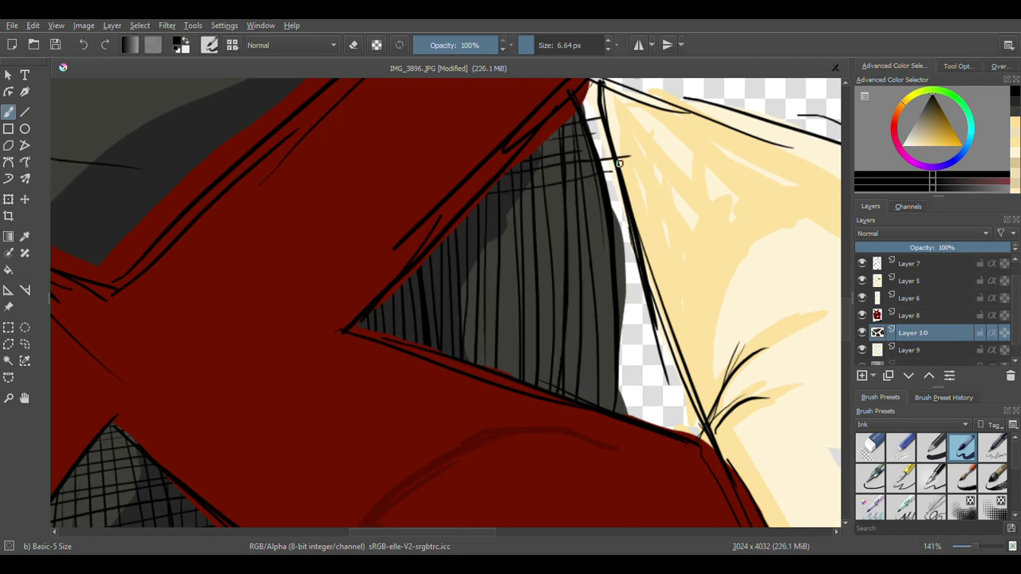
Step: Cross the side gap's vertical lines with horizontal black lines down to its lower edge
drag(404, 324, 653, 311)
drag(436, 346, 662, 353)
drag(463, 353, 628, 363)
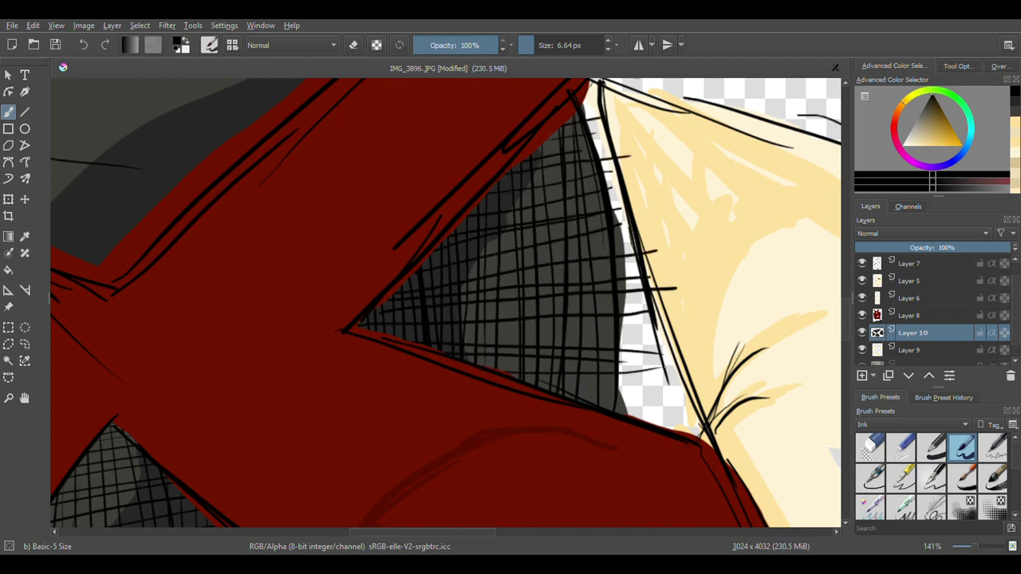
Step: Draw slanted lengthwise black mesh lines across the grey neckline panel with the 6.64 px ink brush
click(872, 456)
click(932, 479)
click(962, 448)
scroll(659, 454, down, 3)
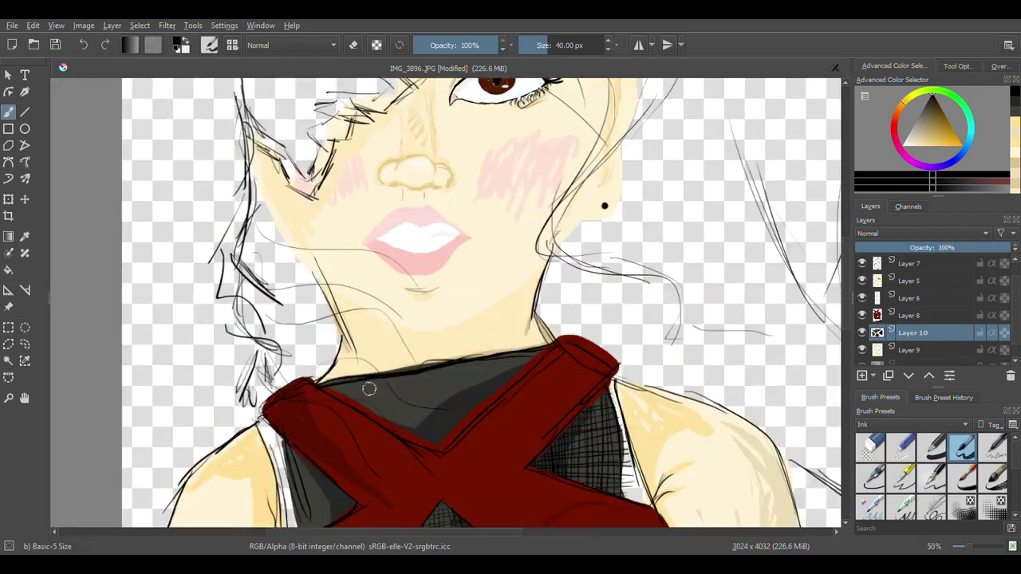
scroll(369, 390, up, 3)
drag(354, 468, 530, 444)
mouse_move(327, 457)
mouse_down()
mouse_move(547, 428)
mouse_move(568, 409)
mouse_up()
drag(302, 439, 591, 391)
mouse_move(288, 428)
mouse_down()
mouse_move(606, 380)
mouse_move(621, 370)
mouse_up()
drag(251, 405, 646, 348)
drag(231, 392, 684, 315)
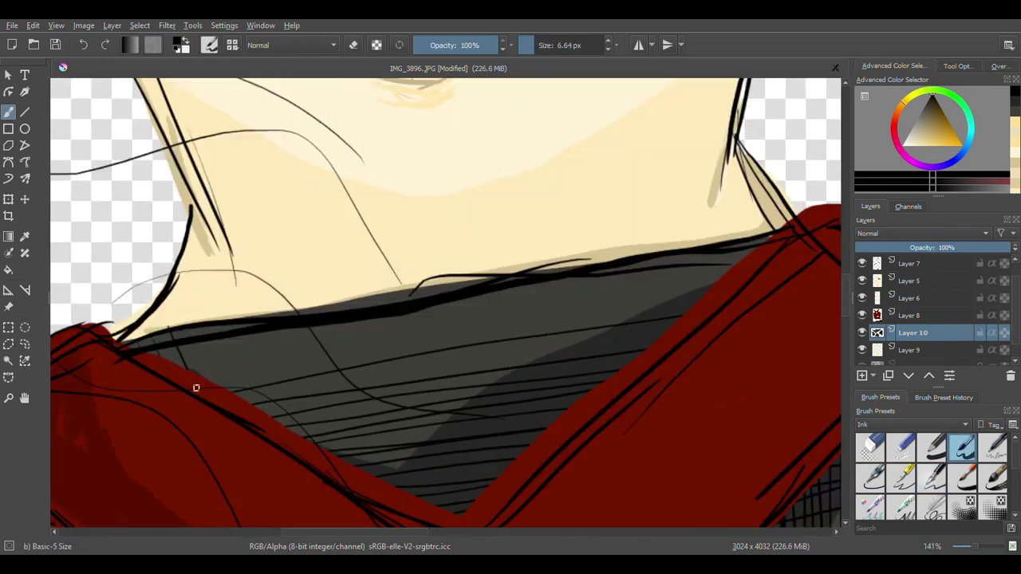
Step: Cross the lengthwise lines of the grey neckline panel with steep slanted black lines to form the mesh
drag(271, 332, 304, 436)
mouse_move(289, 330)
mouse_down()
mouse_move(333, 449)
mouse_move(348, 417)
mouse_up()
drag(335, 324, 371, 445)
drag(369, 321, 409, 442)
drag(420, 312, 439, 378)
drag(528, 286, 559, 361)
drag(544, 283, 576, 359)
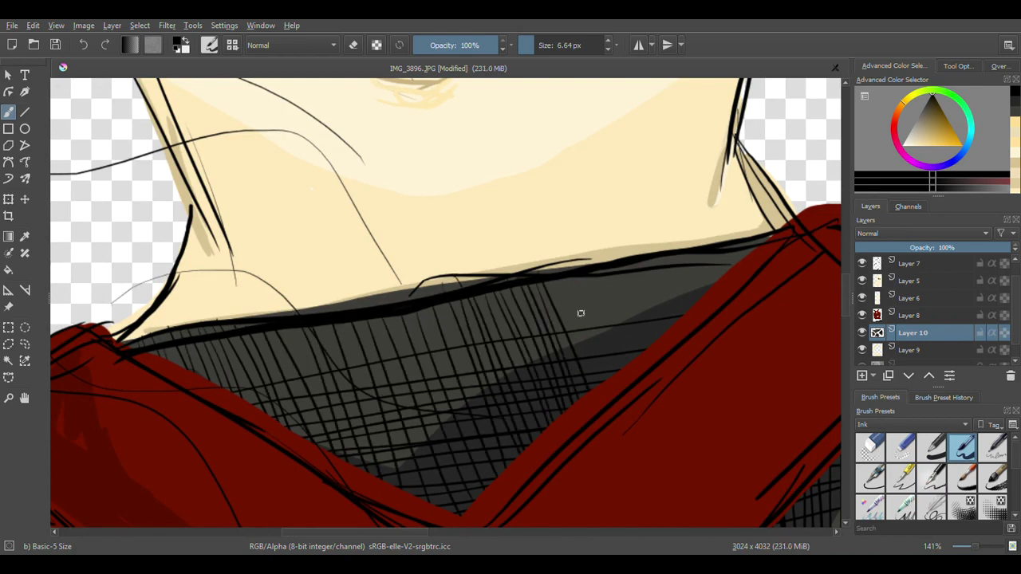
Step: Add further lengthwise black lines across the upper part of the neckline panel to tighten the mesh
drag(151, 355, 466, 321)
drag(196, 372, 437, 325)
drag(239, 415, 427, 389)
drag(306, 388, 450, 360)
drag(189, 373, 552, 301)
drag(233, 346, 663, 284)
drag(323, 367, 483, 339)
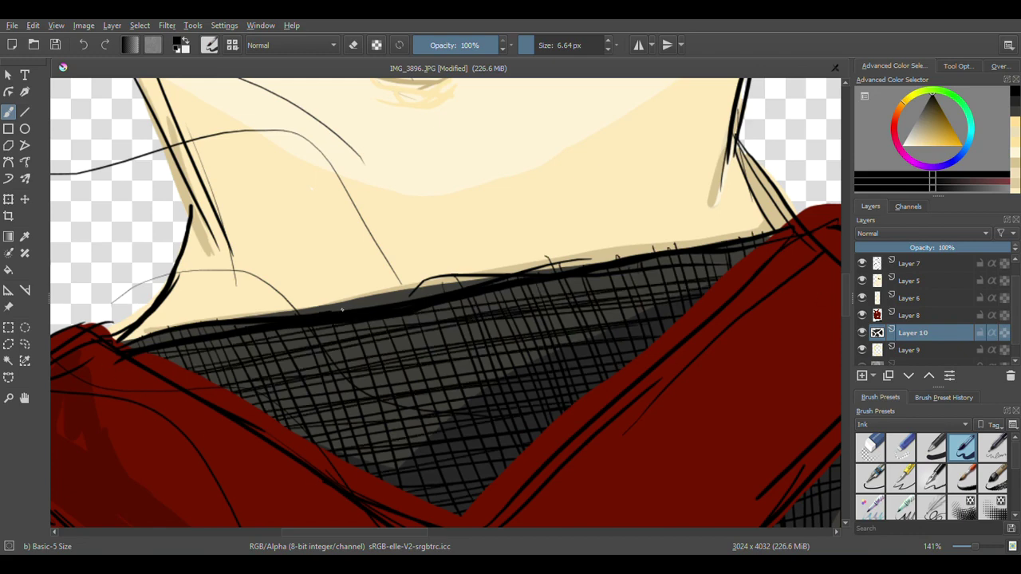
drag(178, 366, 442, 339)
Step: Draw near-vertical black mesh lines in the grey gap between the strap and the upper arm on the left of the figure
scroll(620, 388, down, 4)
scroll(471, 457, up, 4)
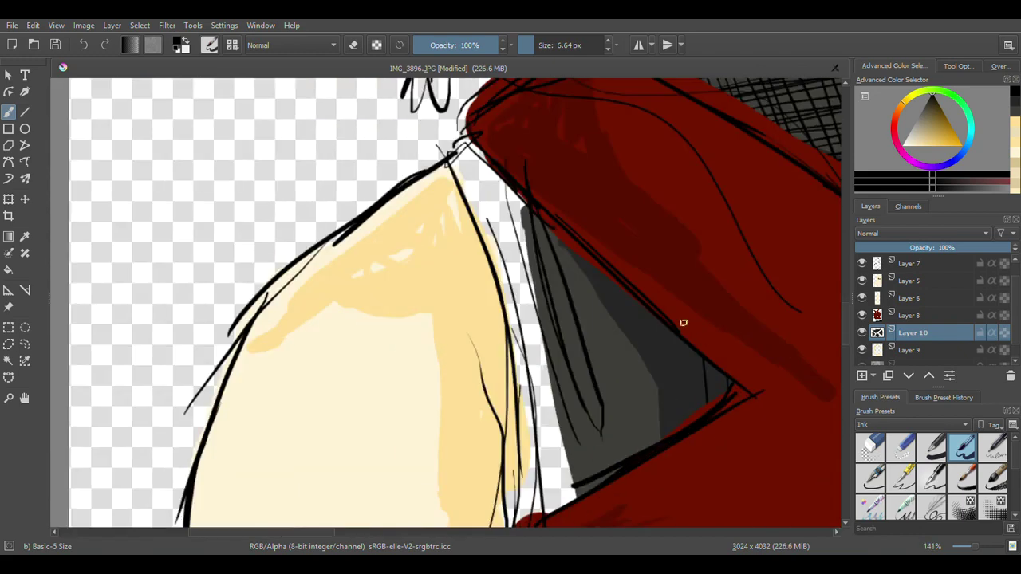
drag(586, 339, 571, 477)
drag(581, 257, 587, 469)
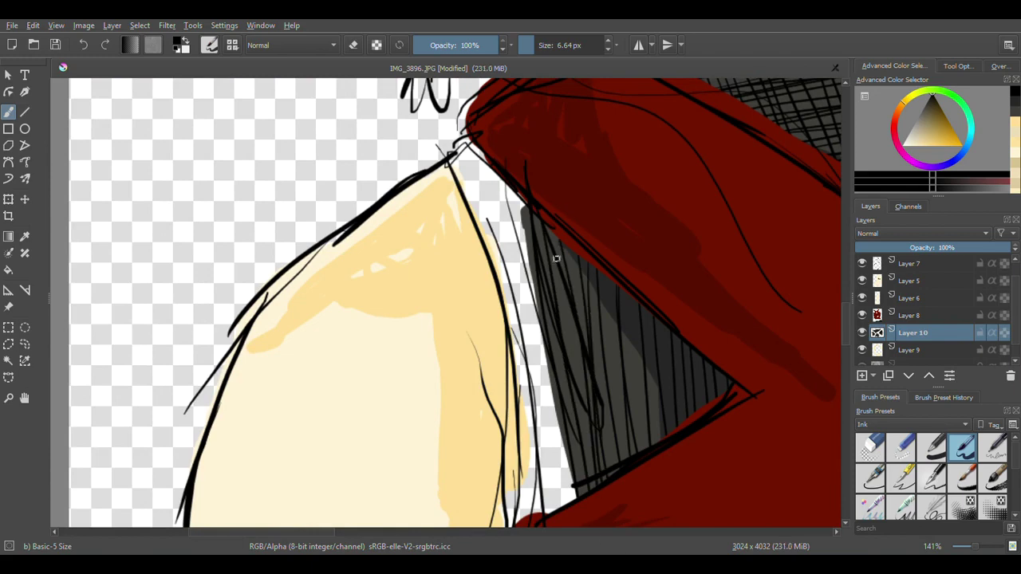
Step: Cross the left side gap's near-vertical lines with slightly slanted horizontal black lines down to its lower corner
drag(506, 420, 727, 388)
drag(520, 506, 578, 491)
drag(509, 474, 622, 456)
drag(527, 437, 684, 419)
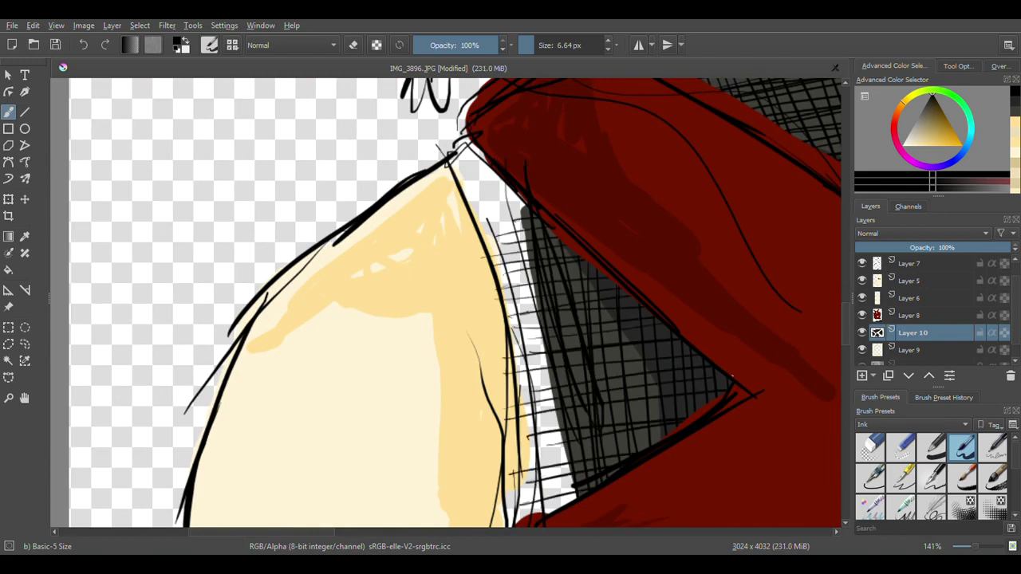
drag(520, 405, 559, 397)
drag(537, 429, 564, 424)
Step: Erase the mesh lines overhanging the left arm and the grey overshooting the neckline's upper edge with the 50 px Eraser Circle
click(871, 448)
drag(506, 370, 509, 264)
mouse_move(679, 316)
mouse_down()
mouse_move(679, 510)
mouse_move(224, 513)
mouse_up()
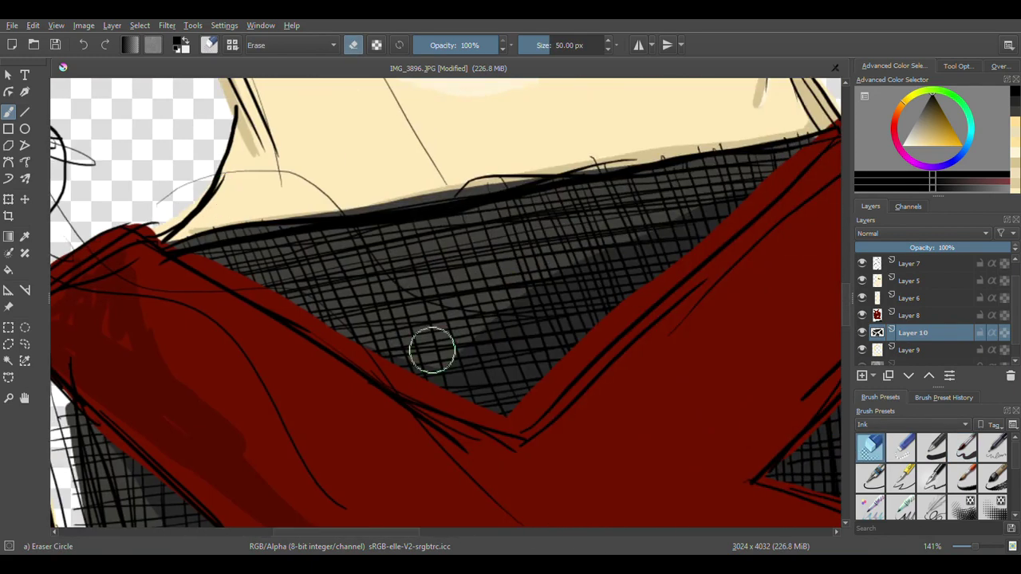
drag(247, 218, 796, 143)
mouse_move(182, 240)
mouse_down()
mouse_move(334, 212)
mouse_move(804, 181)
mouse_up()
Step: Toggle the visibility of Layers 10, 8, 6 and 7 in turn to check what each one contains
click(862, 333)
click(862, 332)
click(861, 315)
click(861, 316)
click(863, 299)
click(862, 299)
click(862, 264)
click(862, 264)
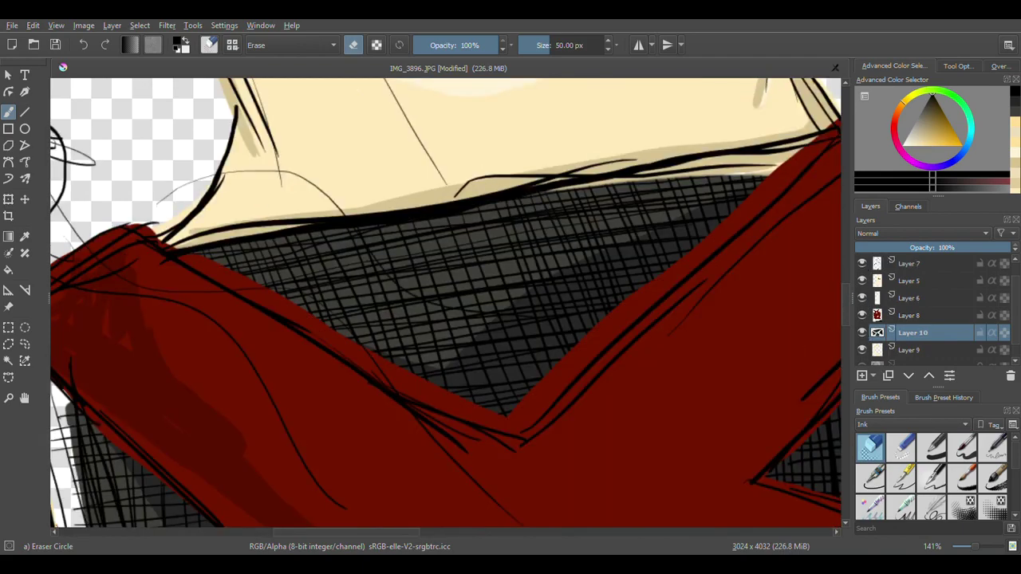
Step: Fill the open strip between the right side mesh and the upper arm with black using the 18.22 px ink brush
scroll(509, 374, down, 5)
drag(397, 448, 389, 479)
scroll(391, 451, down, 3)
scroll(494, 444, up, 2)
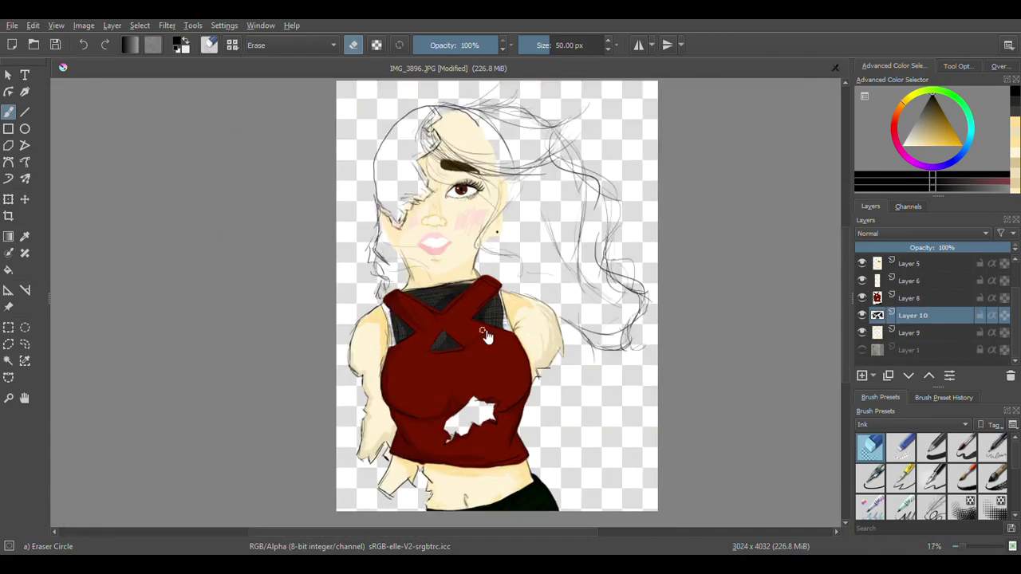
scroll(512, 331, up, 5)
key(slash)
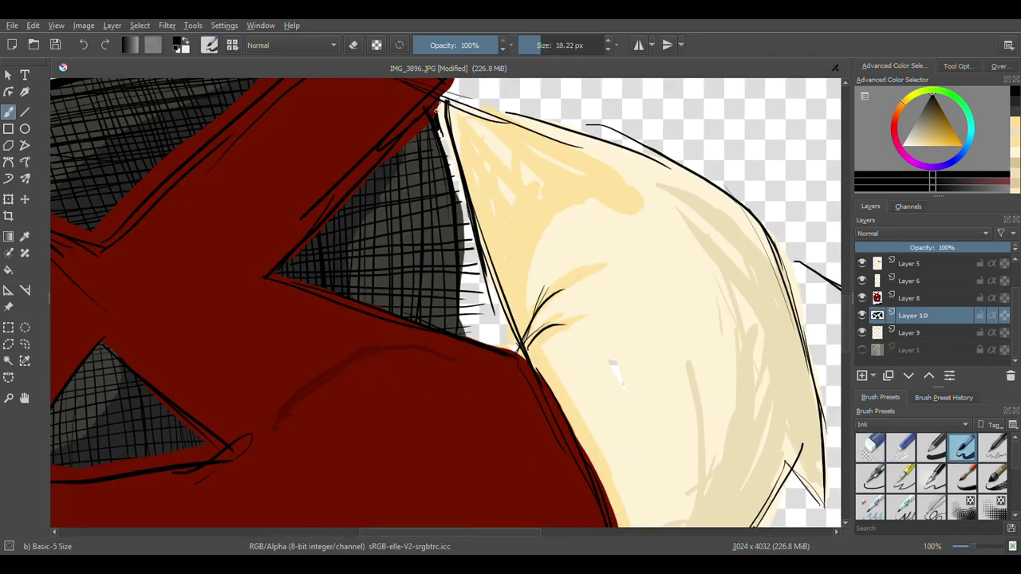
drag(464, 197, 525, 351)
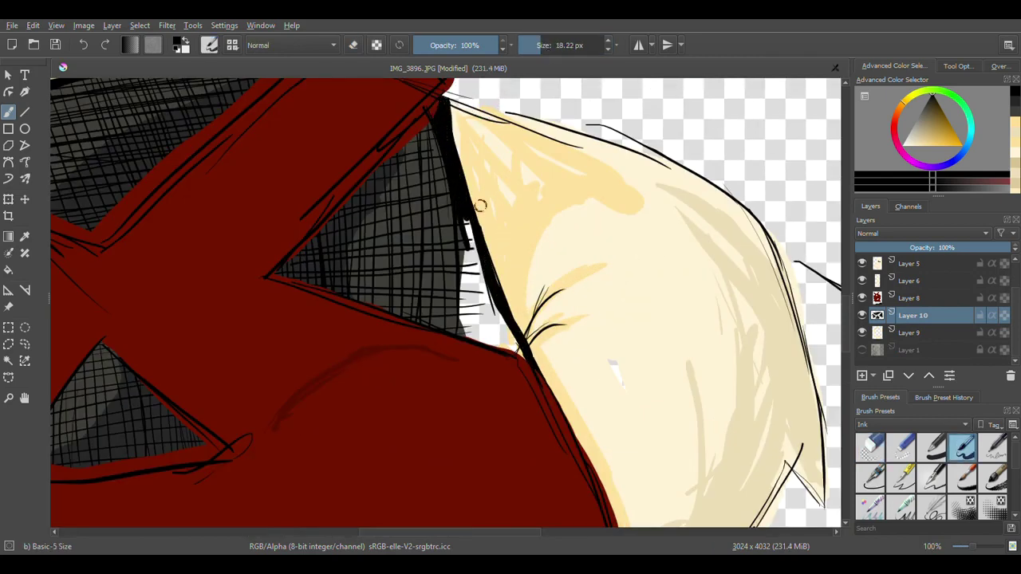
key(ctrl+z)
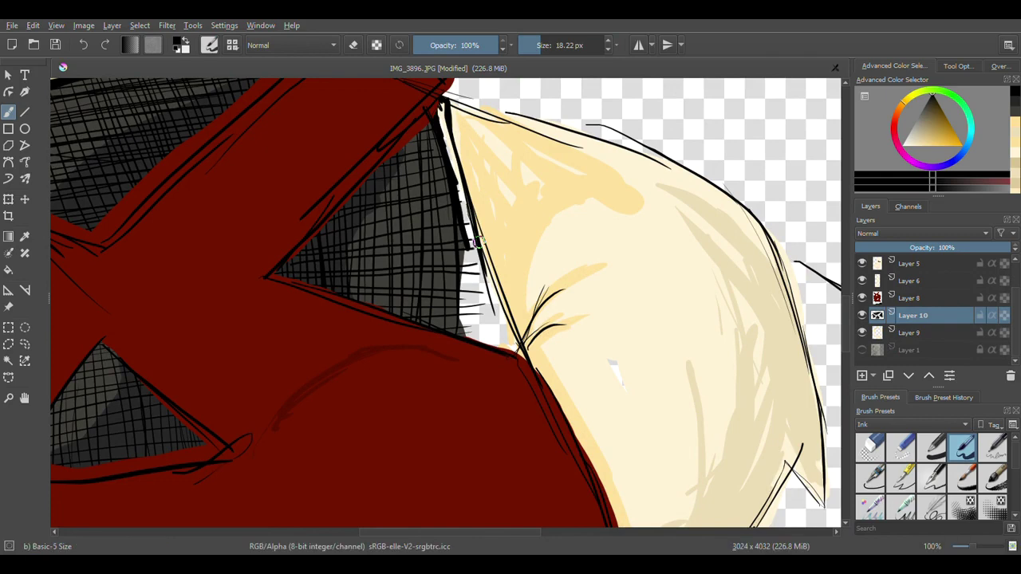
mouse_move(445, 104)
mouse_down()
mouse_move(520, 342)
mouse_move(497, 309)
mouse_up()
scroll(490, 339, down, 3)
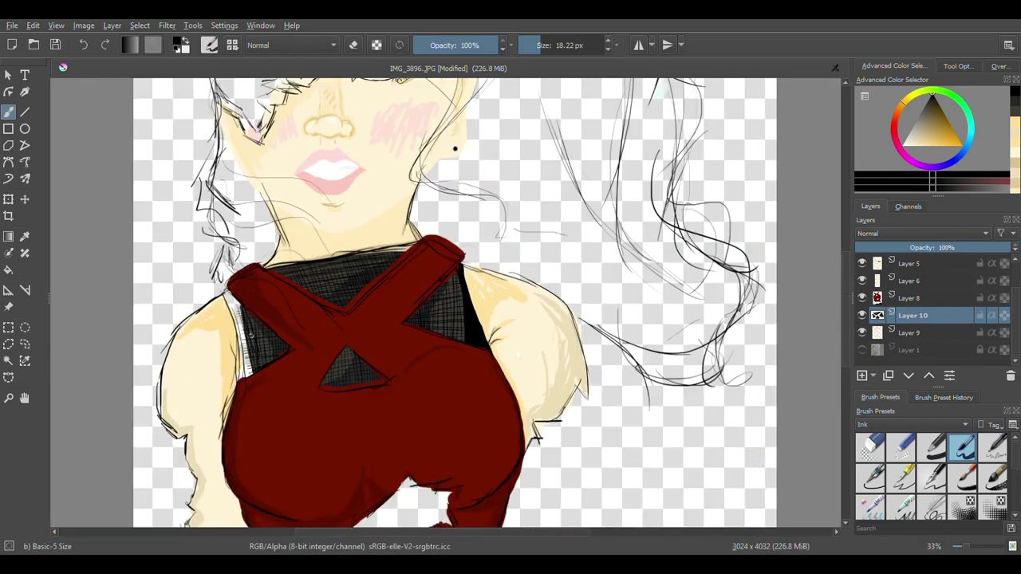
Step: Fill the open strip between the left side mesh and the upper arm with black using a 47 px ink brush
scroll(248, 333, up, 4)
click(548, 44)
drag(179, 169, 190, 189)
drag(162, 154, 289, 472)
mouse_move(188, 191)
mouse_down()
mouse_move(244, 504)
mouse_move(221, 364)
mouse_move(228, 212)
mouse_move(312, 118)
mouse_up()
scroll(278, 495, up, 3)
scroll(458, 205, down, 9)
Step: Add a new paint layer and place it below the body skin on Layer 9
drag(845, 390, 845, 343)
click(863, 376)
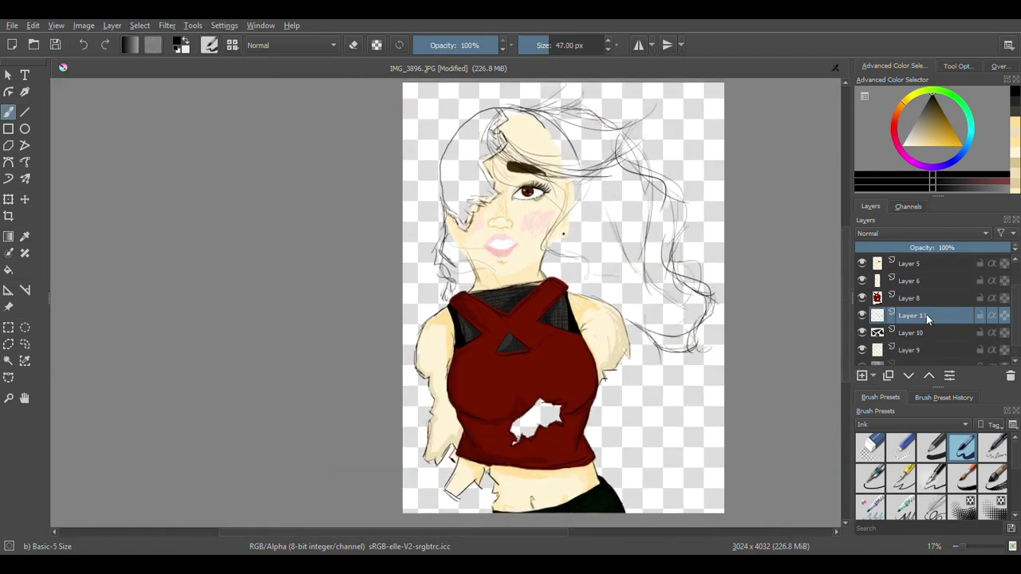
drag(926, 315, 942, 357)
Step: Cover the whole background with dark blue using a 1,000 px brush and hide the Layer 7 linework
click(960, 155)
click(955, 130)
click(945, 115)
drag(559, 45, 607, 45)
mouse_move(447, 139)
mouse_down()
mouse_move(410, 490)
mouse_move(434, 216)
mouse_move(702, 103)
mouse_up()
scroll(866, 287, up, 1)
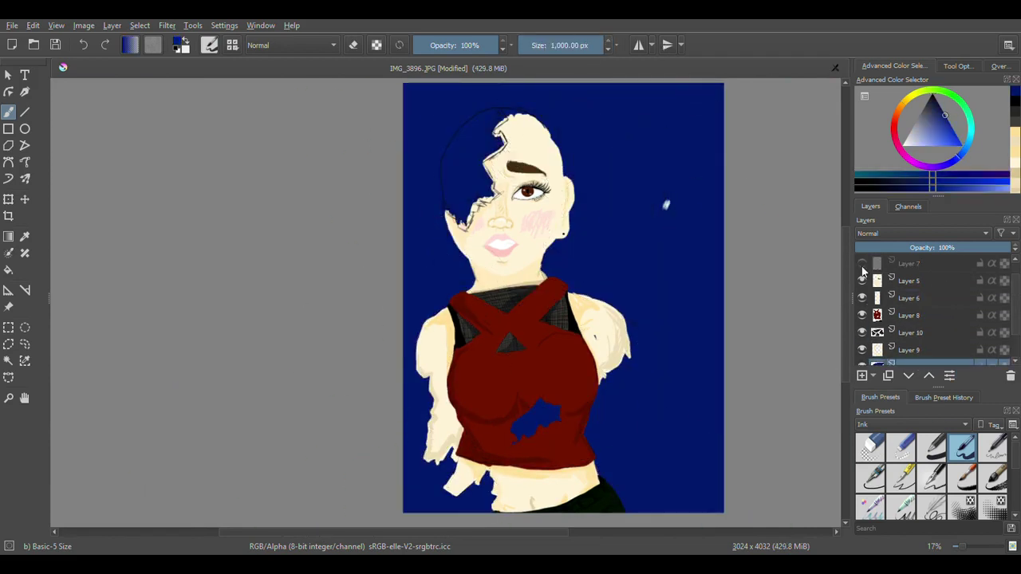
Step: Patch the small hole in the right upper arm's skin on Layer 9 with the sampled skin colour and a 23.32 px brush
click(910, 350)
ctrl+click(602, 336)
click(543, 45)
drag(595, 336, 599, 337)
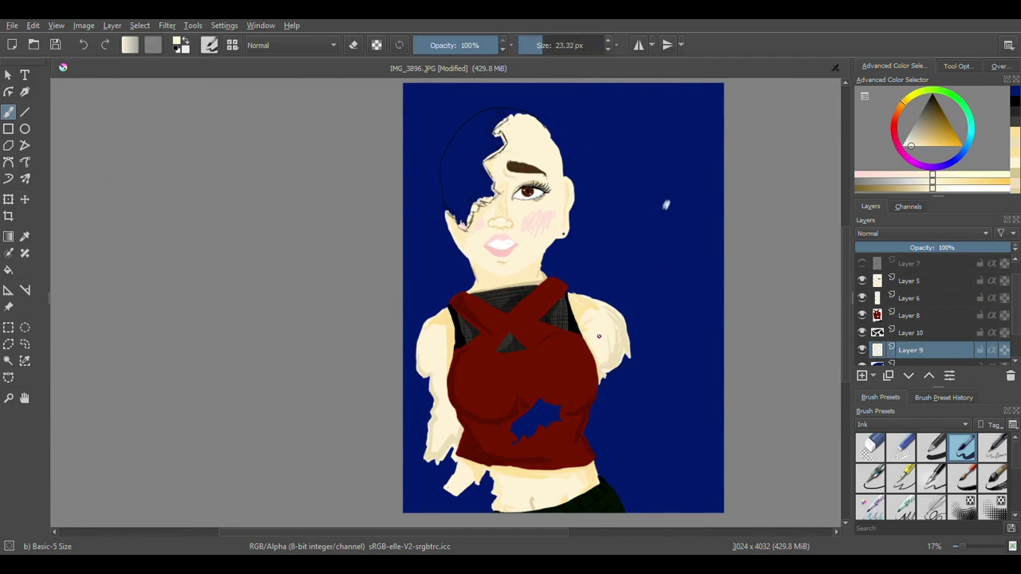
Step: Try painting brown over the broken side of the head on the blue background layer
key(Page_Down)
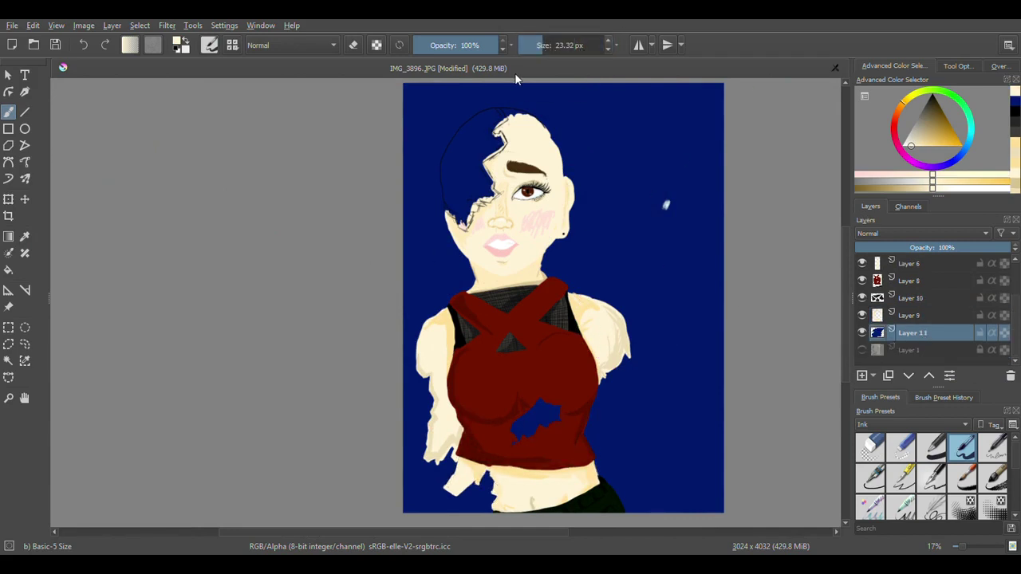
click(937, 119)
click(561, 45)
drag(432, 166, 468, 210)
key(ctrl+z)
key(ctrl+z)
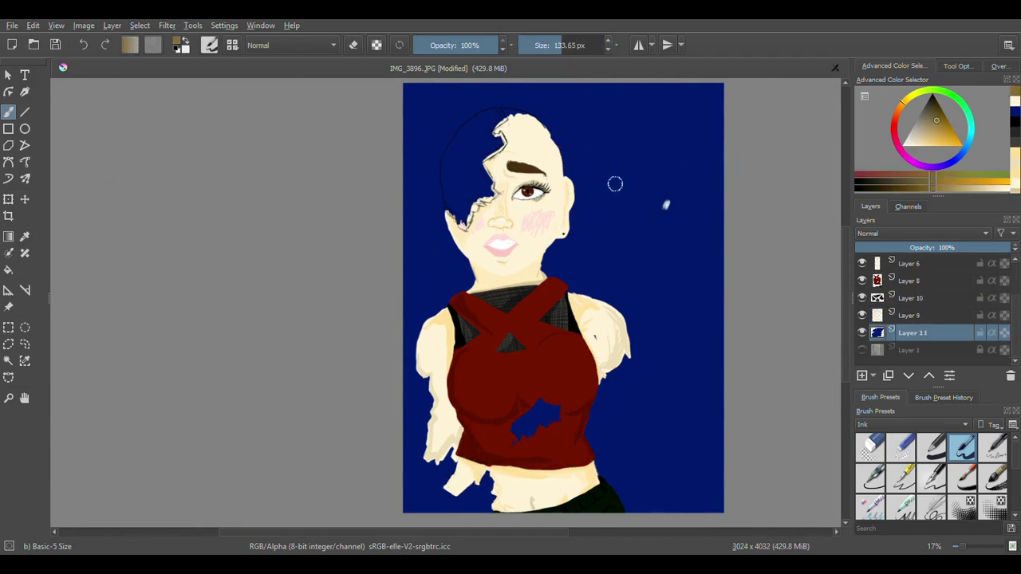
Step: Try painting loose brown strokes with a 133.65 px brush on the blue background beside the face
drag(656, 161, 701, 161)
drag(592, 218, 678, 213)
drag(700, 169, 691, 236)
click(691, 262)
key(ctrl+z)
key(ctrl+z)
key(ctrl+z)
key(ctrl+z)
key(ctrl+z)
drag(602, 184, 700, 233)
key(ctrl+z)
key(ctrl+z)
drag(651, 142, 646, 159)
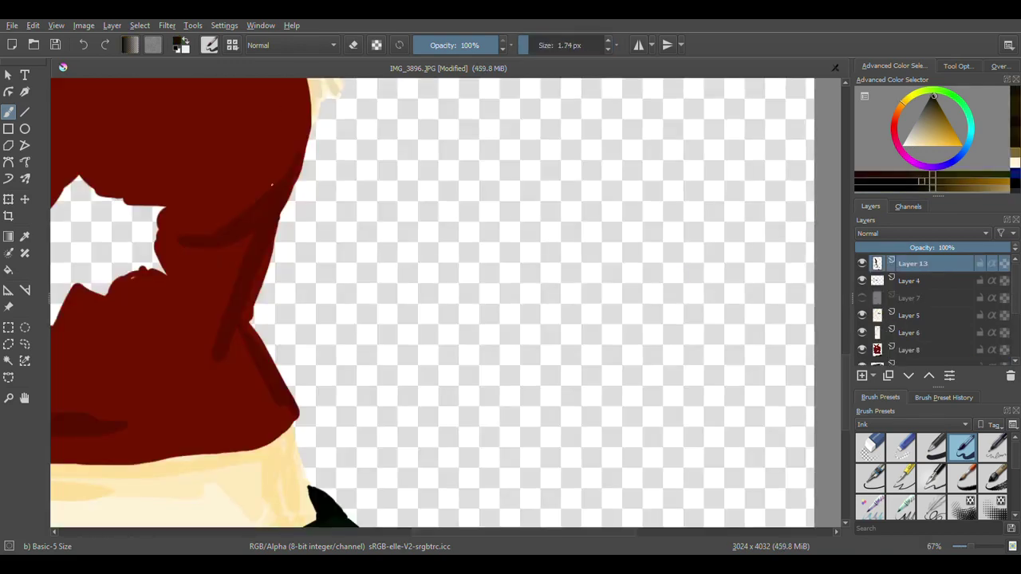
Step: Handwrite a note beginning "I forgot to record" in the empty area beside the waist on Layer 13 with the 18.22 px ink brush
key(ctrl+z)
key(ctrl+z)
drag(342, 292, 438, 280)
drag(444, 231, 504, 236)
drag(517, 191, 599, 180)
drag(635, 181, 700, 110)
drag(382, 433, 470, 366)
mouse_move(486, 322)
mouse_down()
mouse_move(554, 275)
mouse_move(612, 307)
mouse_up()
drag(628, 281, 677, 267)
drag(388, 494, 493, 433)
drag(516, 429, 772, 245)
drag(528, 372, 578, 329)
drag(482, 513, 606, 422)
drag(626, 434, 718, 349)
Step: Undo the strokes of the handwritten note beside the waist
key(ctrl+z)
key(ctrl+z)
key(ctrl+z)
key(ctrl+z)
key(ctrl+z)
key(ctrl+z)
key(ctrl+z)
key(ctrl+z)
key(ctrl+z)
key(ctrl+z)
key(ctrl+z)
key(ctrl+z)
key(ctrl+z)
key(ctrl+z)
key(ctrl+z)
key(ctrl+z)
key(ctrl+z)
key(ctrl+z)
key(ctrl+z)
key(ctrl+z)
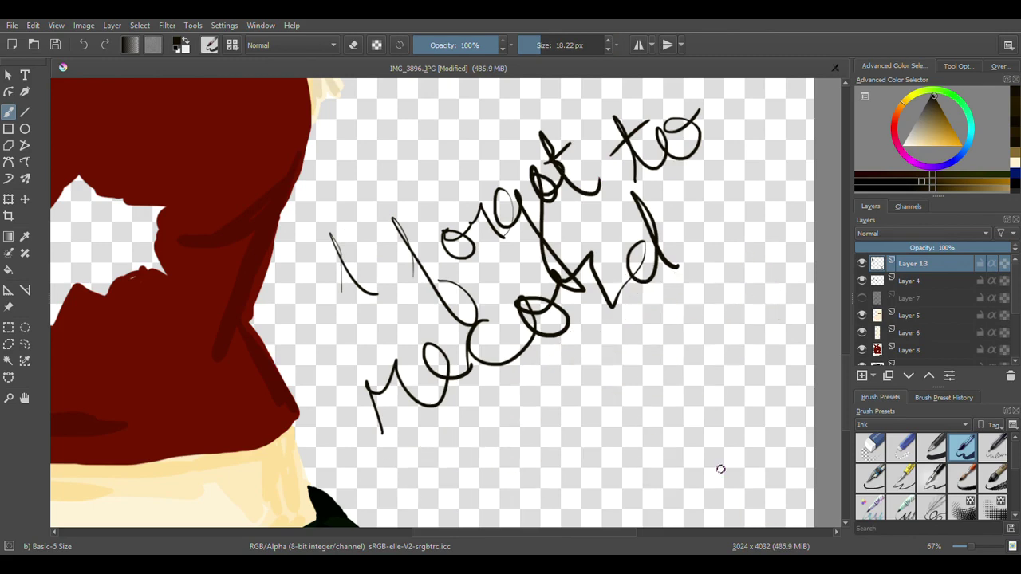
Step: Show the Layer 7 linework and trace the fringe's edge in dark brown from the hairline along the crack and across the forehead
scroll(400, 341, down, 5)
scroll(401, 342, up, 2)
scroll(400, 341, down, 2)
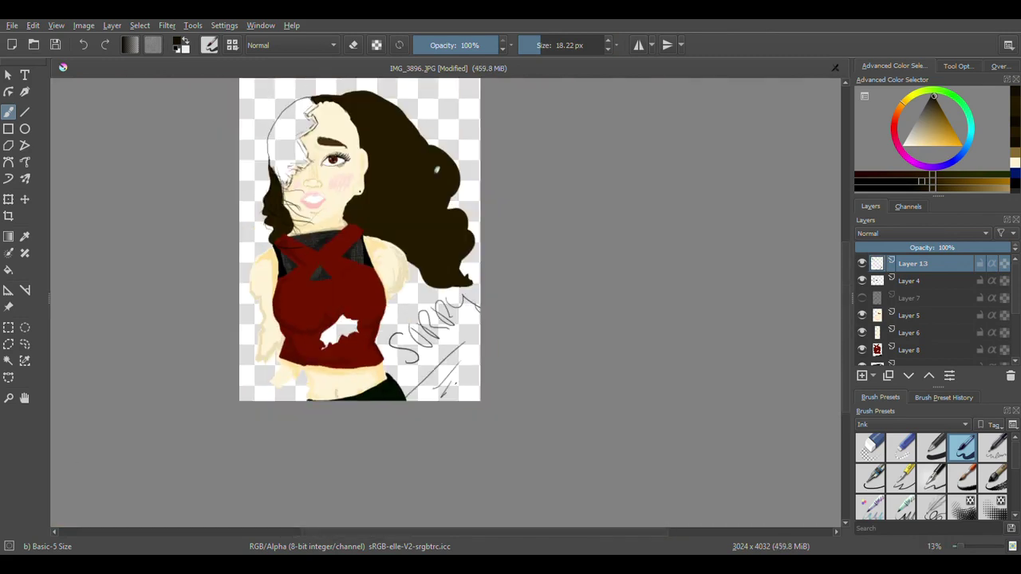
scroll(297, 159, down, 1)
scroll(297, 159, up, 4)
drag(847, 277, 846, 231)
scroll(405, 310, up, 1)
click(935, 183)
click(862, 298)
drag(307, 158, 273, 229)
click(556, 46)
drag(274, 228, 418, 327)
Step: Trace the flyaway strands and the fringe's lower edge in dark brown with the 87.29 px brush, and hide the Layer 7 linework
drag(427, 156, 517, 132)
drag(550, 126, 727, 178)
drag(527, 119, 553, 82)
drag(696, 262, 809, 96)
drag(399, 333, 556, 348)
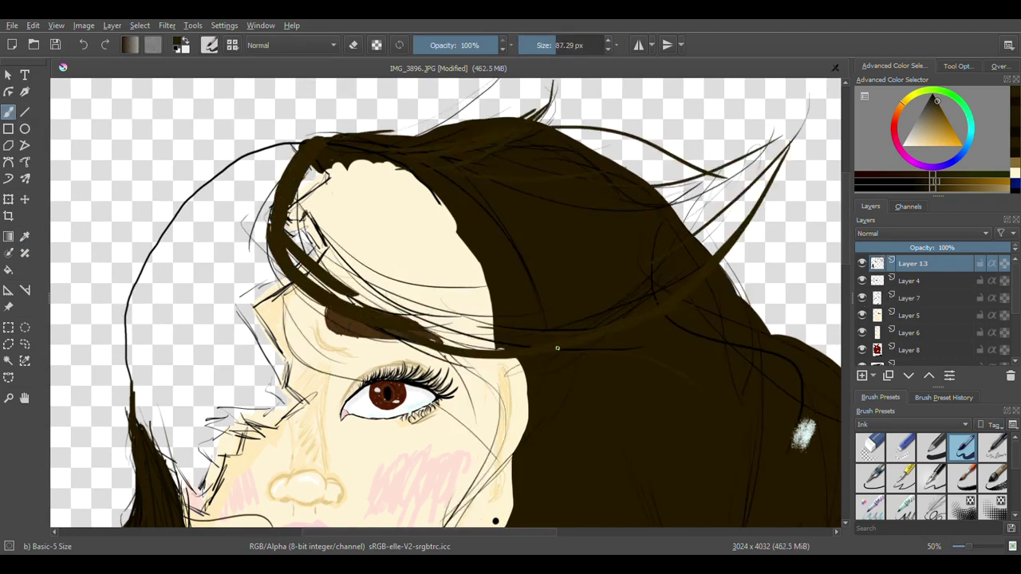
mouse_move(303, 222)
mouse_down()
mouse_move(488, 293)
mouse_move(616, 258)
mouse_up()
click(862, 299)
Step: Try different dark brown shades with test strokes beside the forehead
click(946, 189)
key(ctrl+z)
click(929, 189)
mouse_move(476, 274)
mouse_down()
mouse_move(551, 260)
mouse_move(456, 295)
mouse_up()
click(936, 184)
click(929, 186)
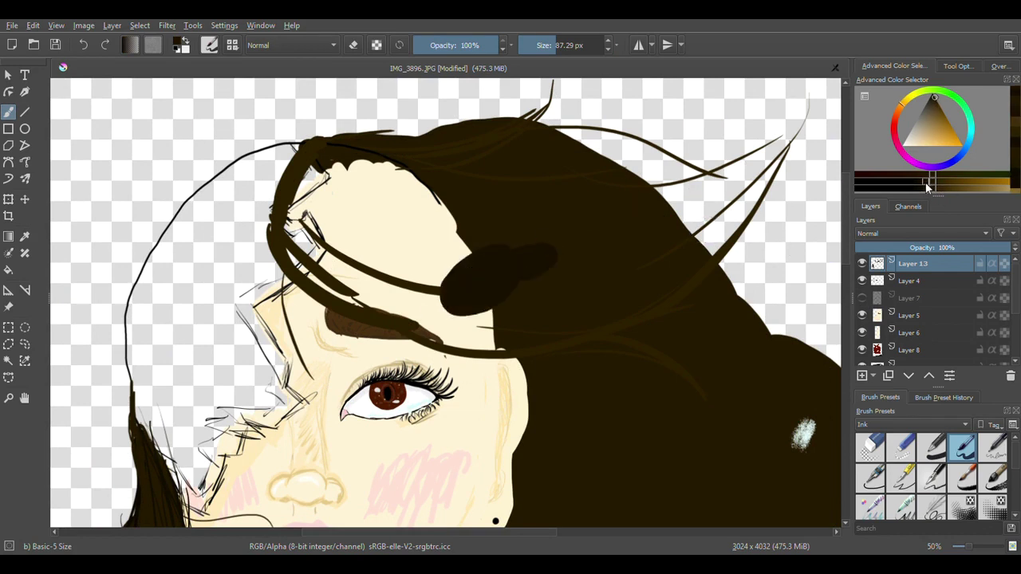
key(ctrl+z)
key(ctrl+z)
key(ctrl+z)
Step: Try covering the fringe and upper hair with broad strokes of darker brown using a 270.35 px brush
click(573, 47)
mouse_move(447, 234)
mouse_down()
mouse_move(465, 277)
mouse_move(702, 167)
mouse_up()
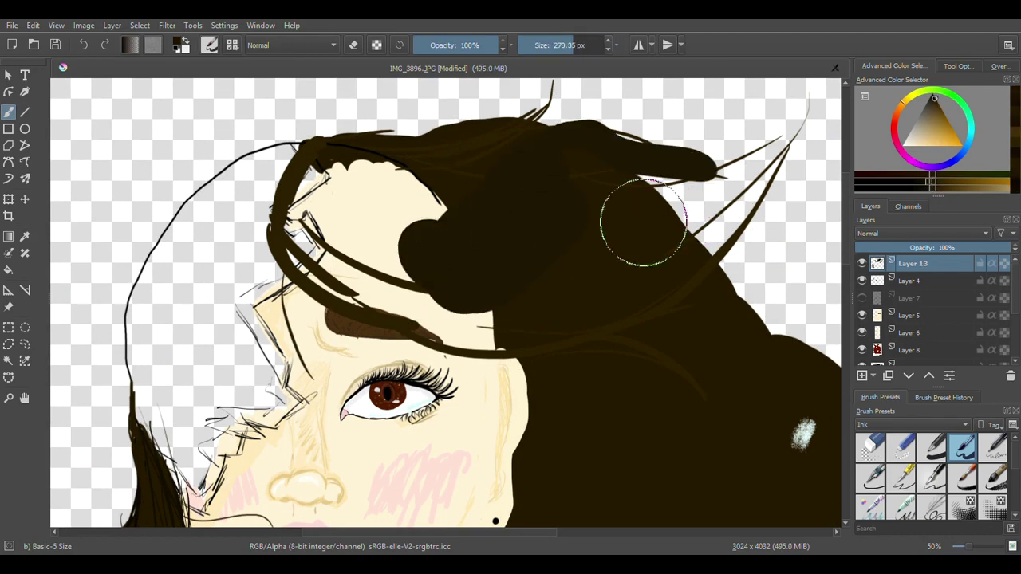
mouse_move(417, 253)
mouse_down()
mouse_move(305, 223)
mouse_move(350, 184)
mouse_move(289, 243)
mouse_up()
mouse_move(316, 273)
mouse_down()
mouse_move(330, 263)
mouse_move(511, 327)
mouse_up()
key(ctrl+z)
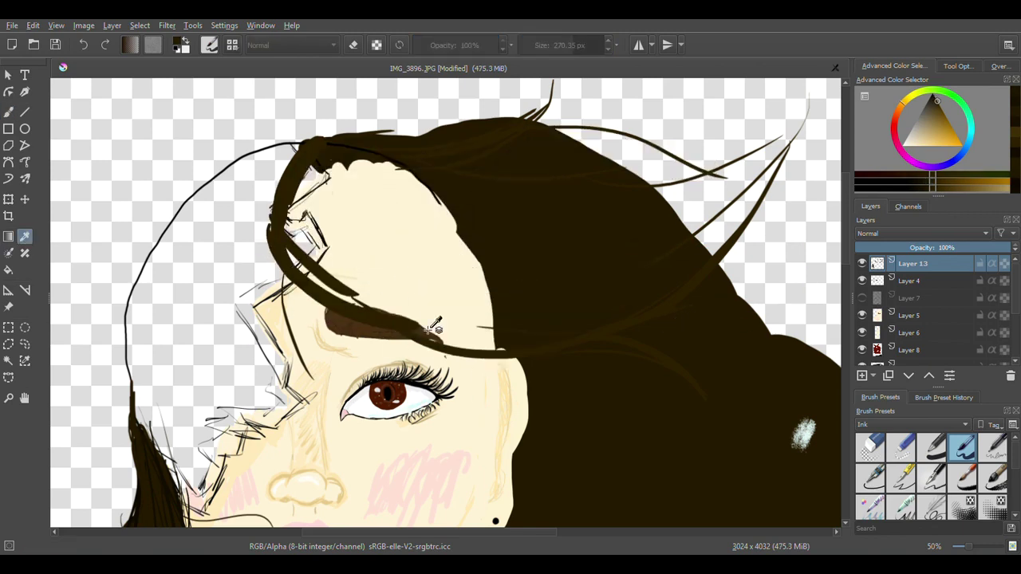
Step: Fill the fringe and the windblown tuft with the sampled hair brown, closing the remaining forehead gap with a 122.20 px brush
key(b)
mouse_move(408, 244)
mouse_down()
mouse_move(646, 280)
mouse_move(315, 213)
mouse_move(289, 229)
mouse_move(312, 258)
mouse_move(339, 149)
mouse_move(353, 237)
mouse_move(362, 190)
mouse_move(669, 206)
mouse_move(591, 142)
mouse_move(557, 143)
mouse_move(632, 169)
mouse_move(598, 139)
mouse_move(675, 188)
mouse_move(735, 202)
mouse_move(683, 196)
mouse_move(775, 142)
mouse_move(734, 208)
mouse_up()
click(25, 237)
key(b)
click(560, 45)
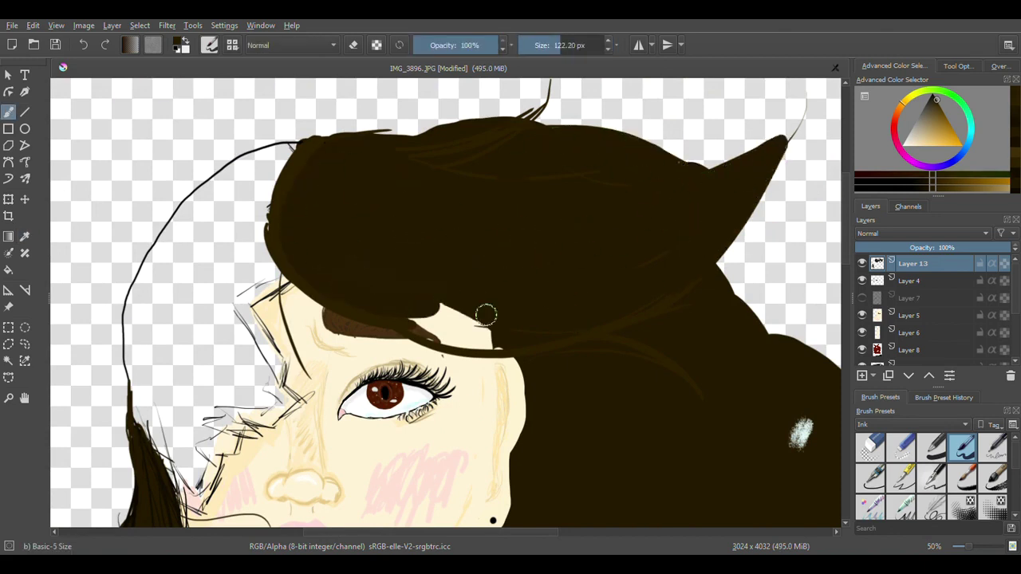
drag(502, 288, 527, 325)
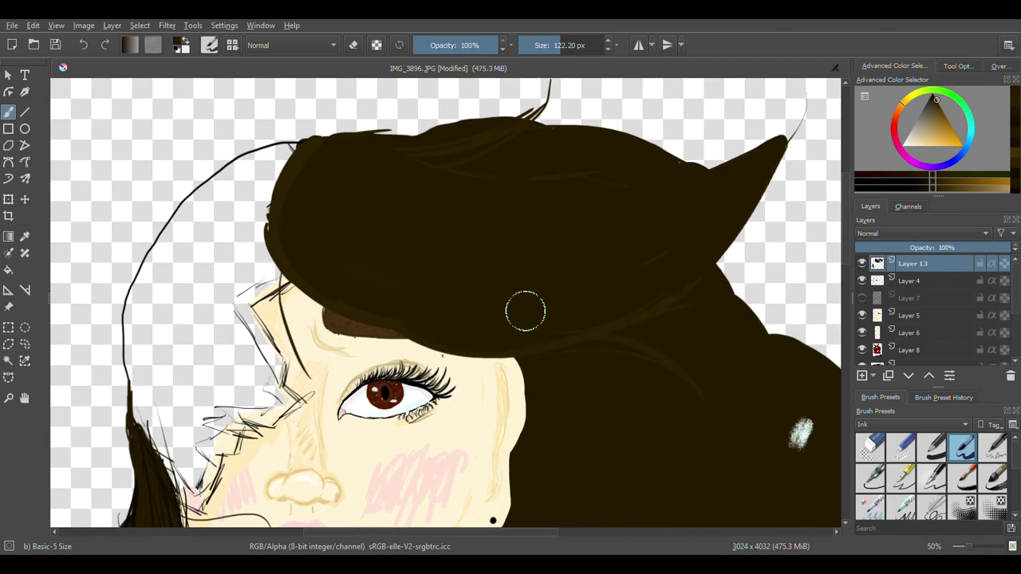
Step: Check the hair silhouette against the blue background by briefly showing Layer 11, leaving the layer hidden
scroll(431, 398, down, 4)
drag(845, 319, 845, 377)
scroll(374, 393, up, 1)
scroll(877, 327, down, 3)
click(861, 335)
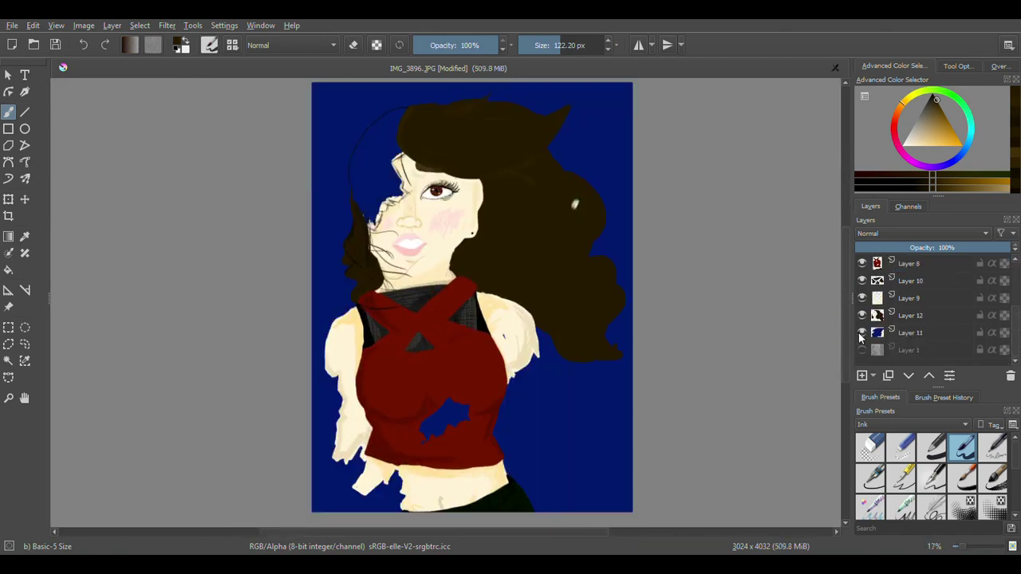
click(862, 333)
scroll(909, 307, up, 3)
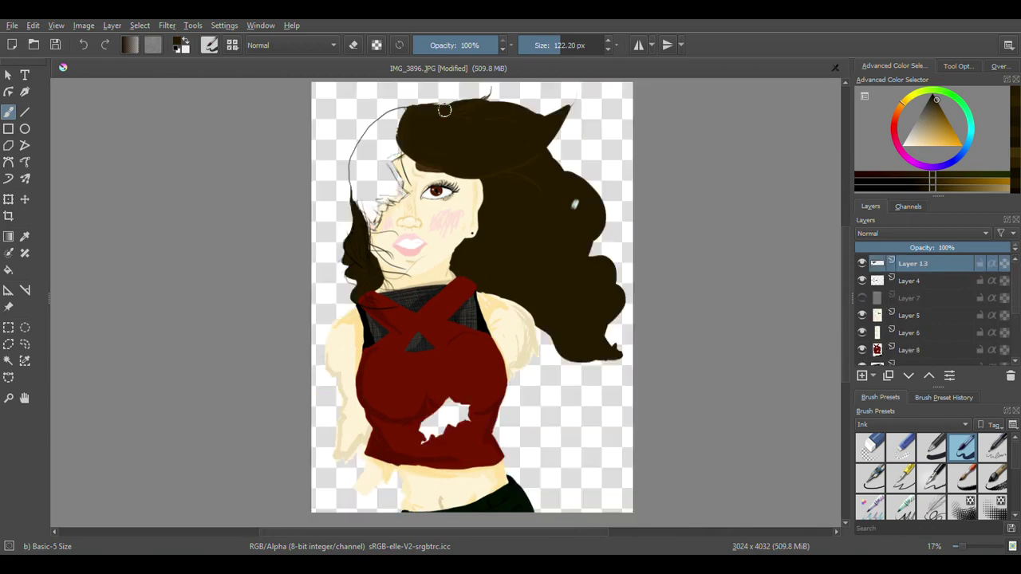
Step: Trace the fringe's front edge with a near-black strand and set the brush size to 33.79 px
scroll(423, 134, up, 3)
drag(846, 263, 846, 242)
scroll(476, 287, up, 1)
drag(446, 532, 472, 532)
click(543, 48)
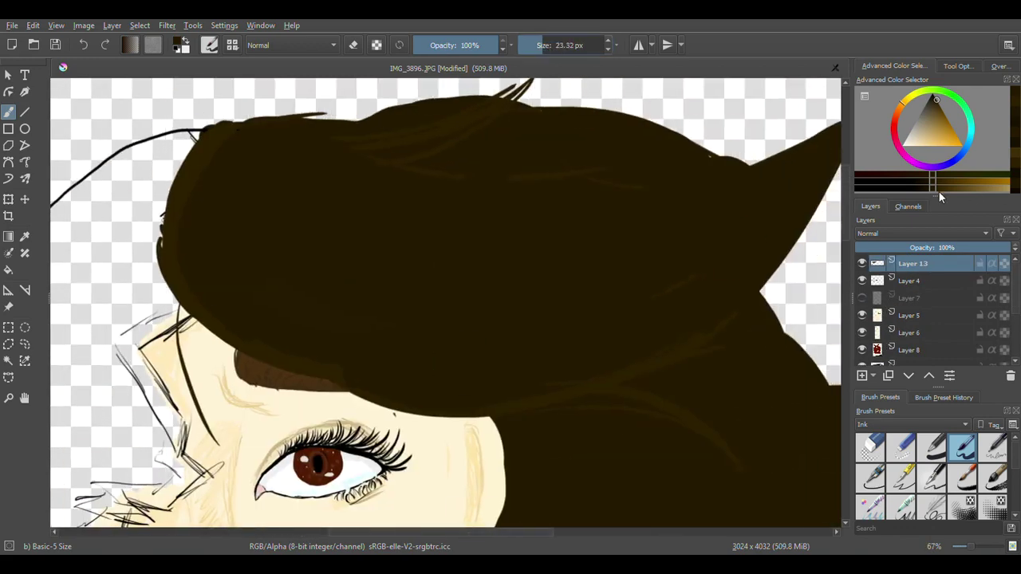
key(bracketleft)
key(bracketleft)
key(bracketleft)
key(bracketleft)
key(bracketleft)
key(bracketleft)
mouse_move(168, 249)
mouse_down()
mouse_move(257, 135)
mouse_move(166, 237)
mouse_move(171, 273)
mouse_move(302, 133)
mouse_up()
click(546, 46)
Step: Draw near-black strands along the fringe's underside and loose wisps falling over the forehead
drag(184, 289, 358, 364)
drag(266, 346, 654, 373)
drag(194, 320, 254, 398)
drag(175, 295, 225, 411)
drag(194, 317, 264, 437)
Step: Draw long near-black strand lines along the fringe's lower edge, into the back hair and across the fringe
drag(394, 402, 536, 422)
drag(351, 371, 750, 391)
drag(483, 391, 742, 450)
scroll(648, 400, down, 3)
scroll(650, 395, up, 3)
drag(190, 231, 587, 302)
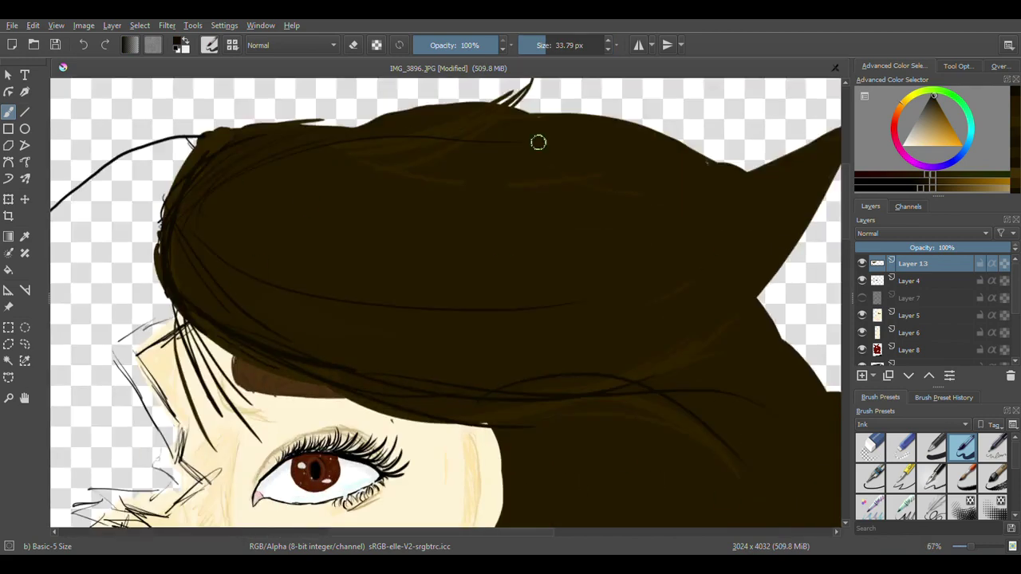
Step: Draw sweeping strand lines across the top of the hair and flyaway strands around the windblown tuft
key(minus)
drag(757, 190, 787, 88)
mouse_move(286, 157)
mouse_down()
mouse_move(515, 128)
mouse_move(700, 177)
mouse_up()
drag(725, 237, 793, 240)
drag(748, 211, 842, 214)
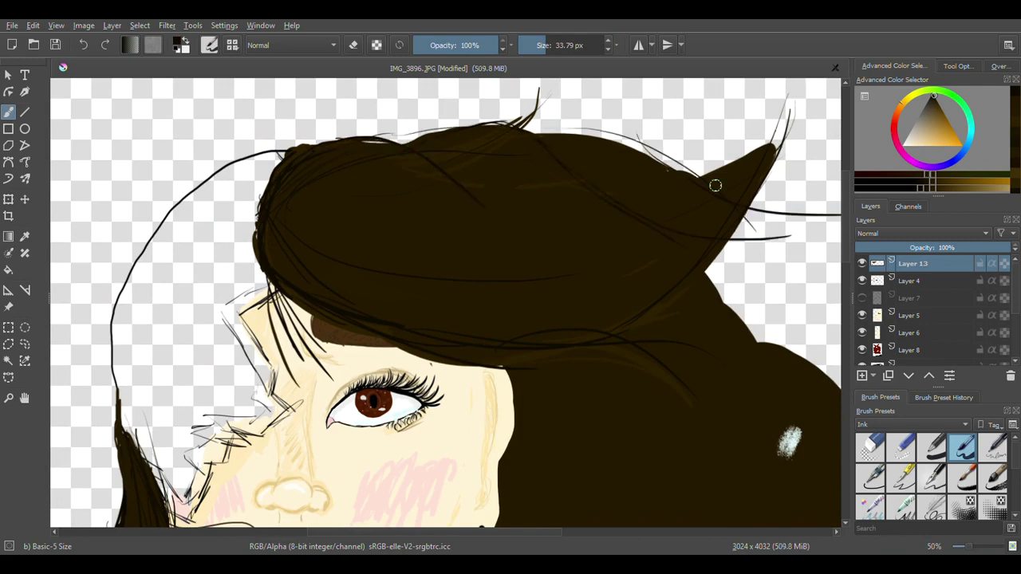
Step: Erase the windblown tuft and its flyaway strands with the Eraser Circle at 201.71 px
scroll(550, 301, down, 3)
scroll(549, 301, up, 1)
click(870, 447)
click(568, 46)
mouse_move(648, 260)
mouse_down()
mouse_move(612, 217)
mouse_move(656, 307)
mouse_up()
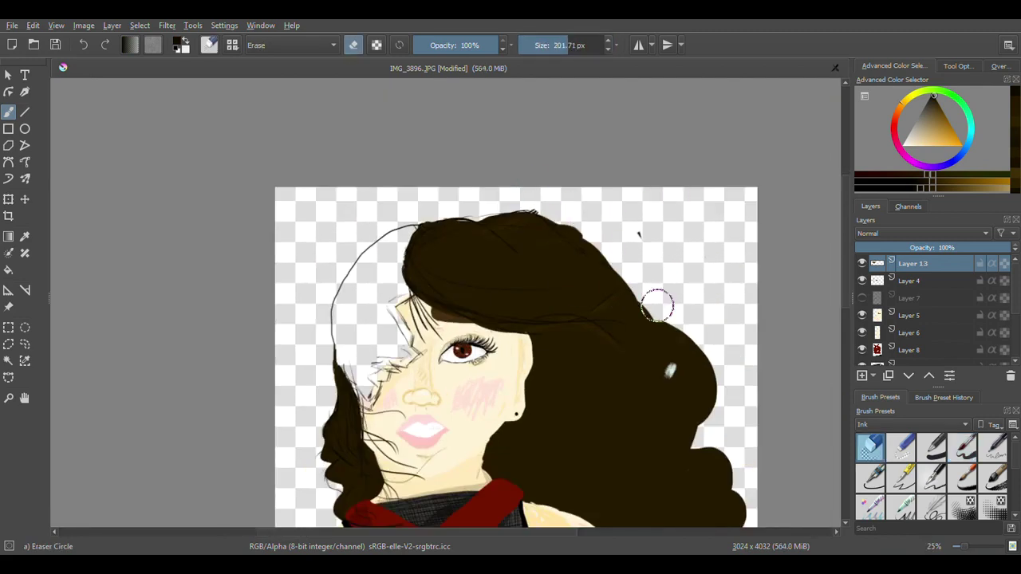
Step: Draw near-black locks in front of the ear and strand lines down the back hair with the 40 px brush
click(961, 448)
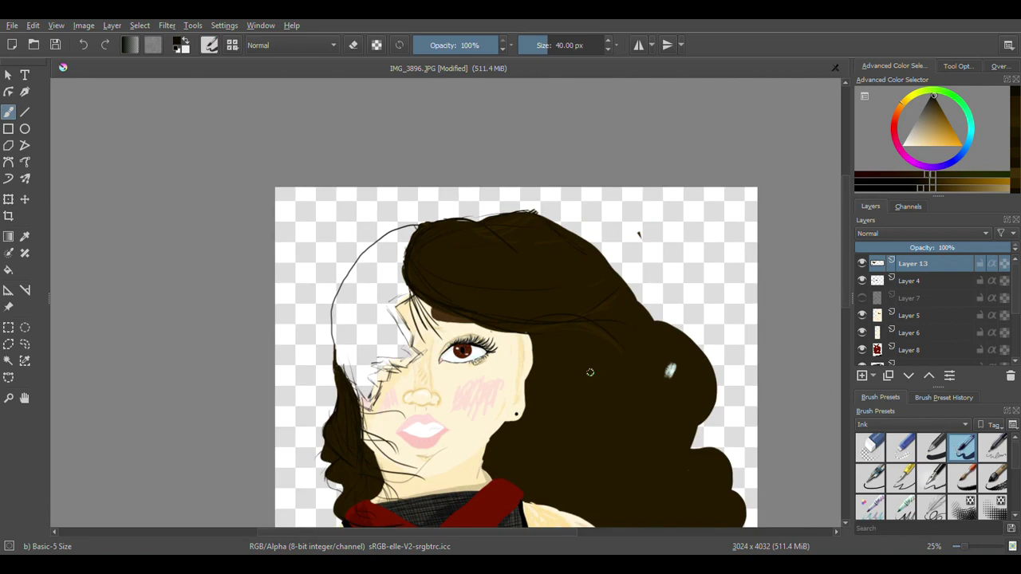
key(plus)
key(plus)
mouse_move(401, 292)
mouse_down()
mouse_move(365, 399)
mouse_move(376, 467)
mouse_up()
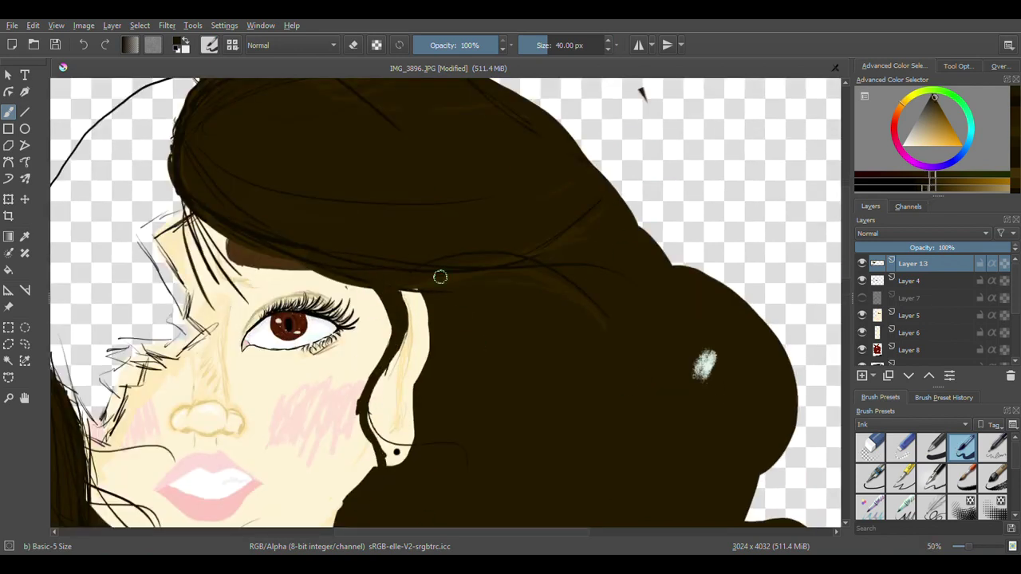
drag(559, 126, 583, 290)
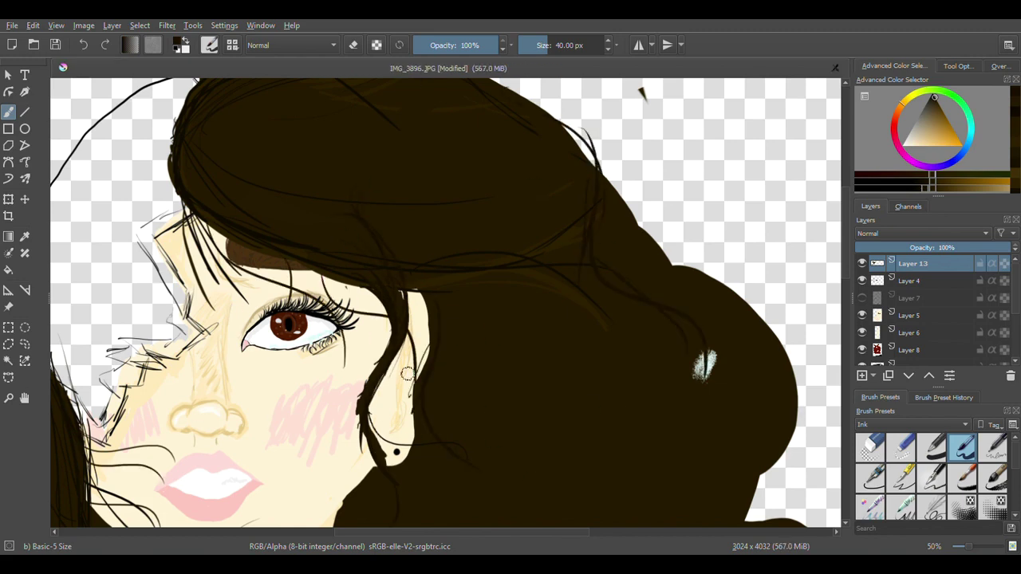
Step: Draw curved near-black strand lines through the lower curls down to the hair tips
scroll(457, 411, down, 4)
scroll(457, 411, up, 3)
scroll(661, 392, up, 2)
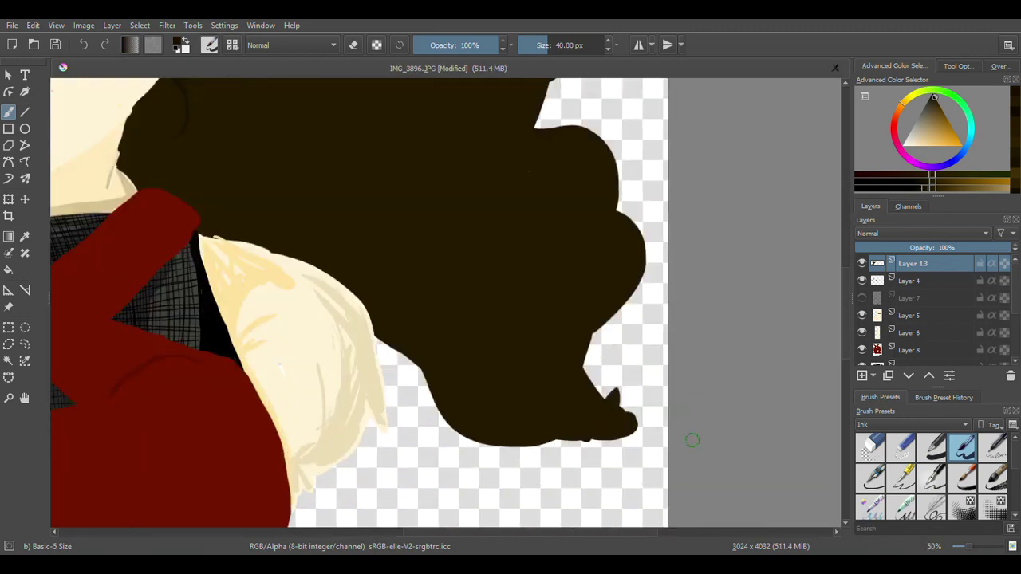
drag(406, 254, 583, 438)
drag(364, 343, 666, 411)
drag(443, 283, 612, 418)
drag(488, 96, 563, 370)
drag(391, 323, 607, 449)
scroll(583, 411, down, 4)
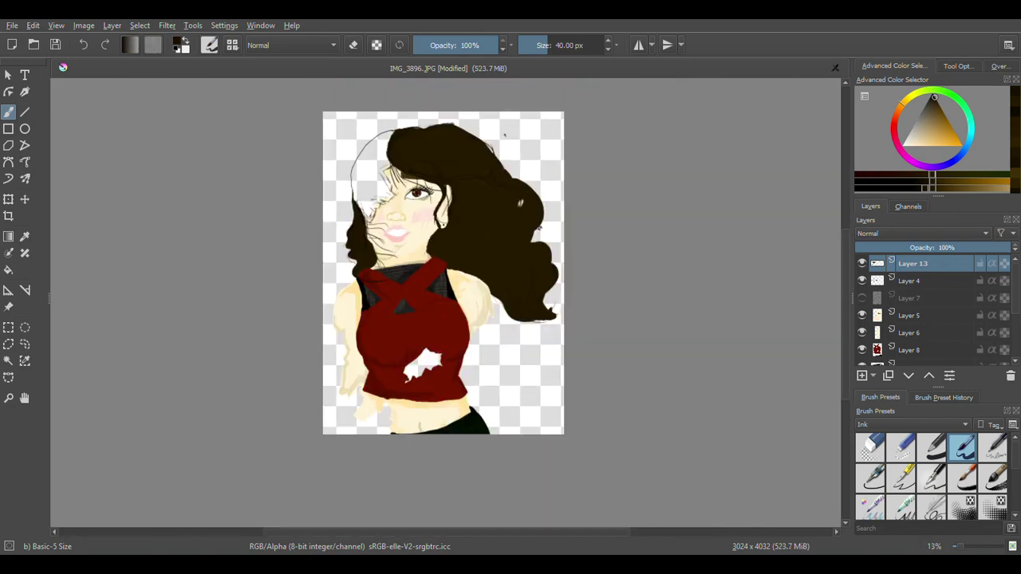
Step: Add strand lines and loose flyaway hairs along the outer edge of the back curls
scroll(529, 324, up, 3)
drag(544, 127, 587, 251)
mouse_move(506, 285)
mouse_down()
mouse_move(573, 305)
mouse_move(612, 377)
mouse_up()
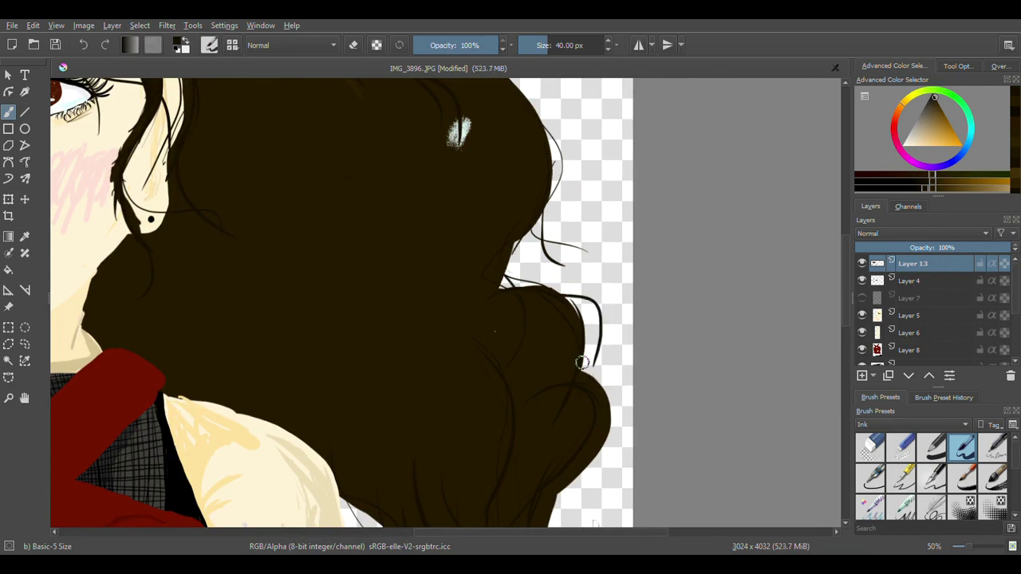
scroll(497, 324, down, 3)
scroll(465, 358, up, 1)
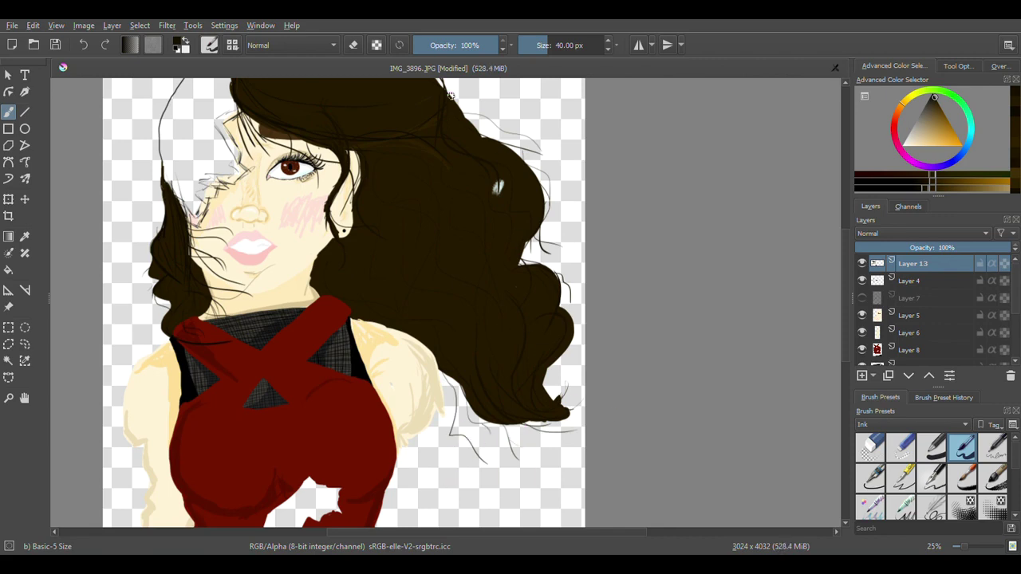
Step: Add thin flyaway hairs along the crown and the upper back outline of the hair
scroll(270, 260, down, 2)
scroll(250, 153, up, 5)
drag(321, 135, 438, 107)
drag(390, 128, 421, 97)
drag(609, 109, 634, 127)
drag(664, 144, 746, 193)
scroll(758, 346, down, 5)
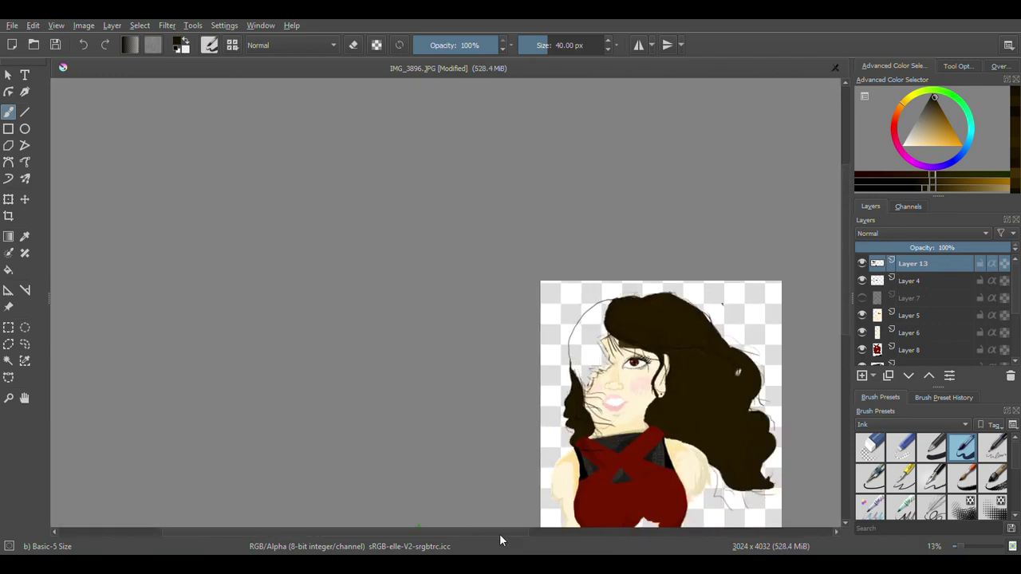
Step: Draw thin stray strands from the fringe over the open crack beside the forehead, undoing the last stroke
scroll(449, 78, up, 3)
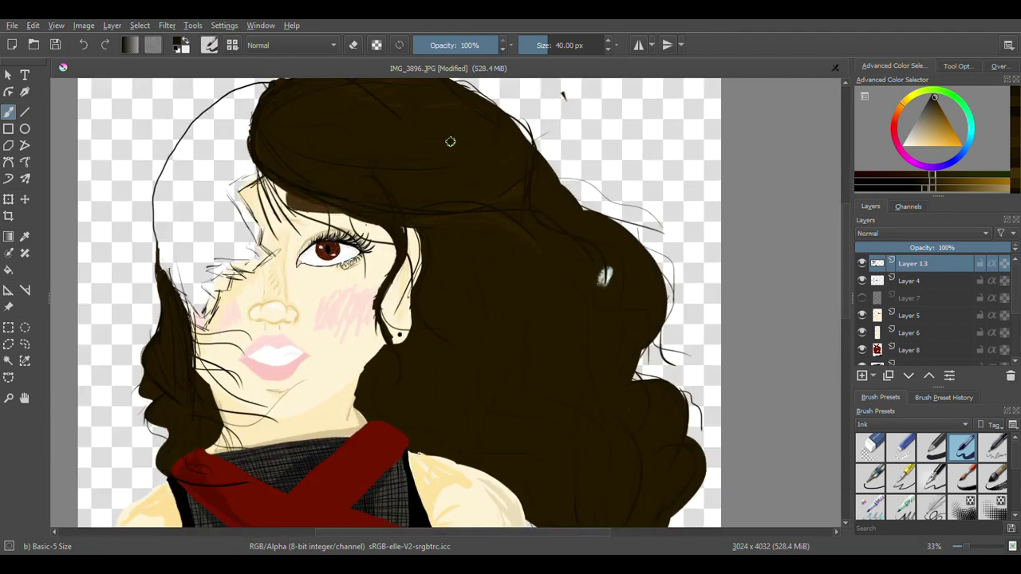
drag(258, 171, 196, 211)
mouse_move(255, 164)
mouse_down()
mouse_move(213, 227)
mouse_move(275, 232)
mouse_up()
drag(276, 218, 256, 277)
key(ctrl+z)
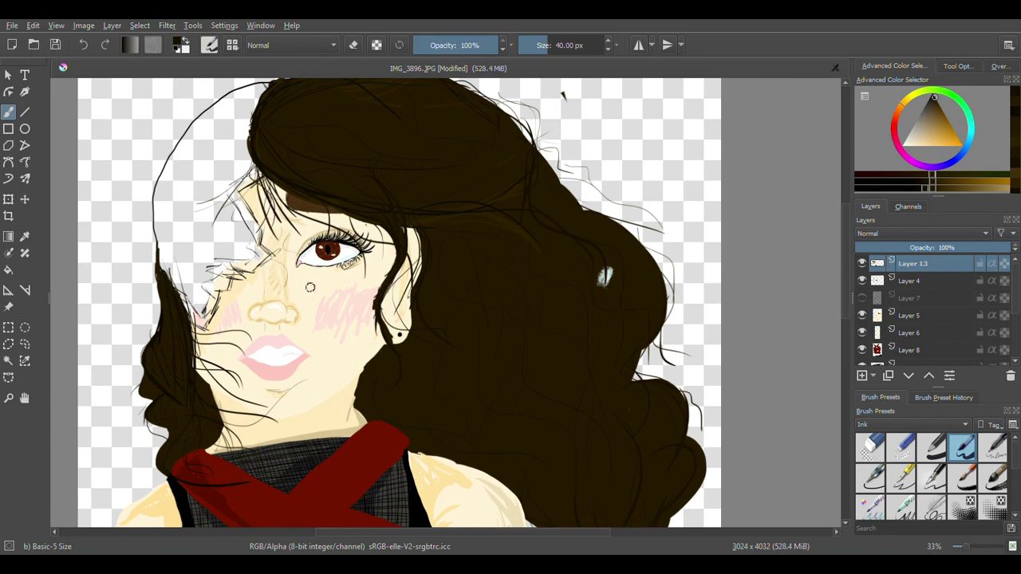
Step: Erase the pale smudge in the back hair on Layer 4 with the Eraser Circle
scroll(320, 306, down, 1)
scroll(613, 389, up, 2)
click(912, 282)
click(870, 448)
drag(450, 187, 465, 168)
scroll(254, 314, down, 2)
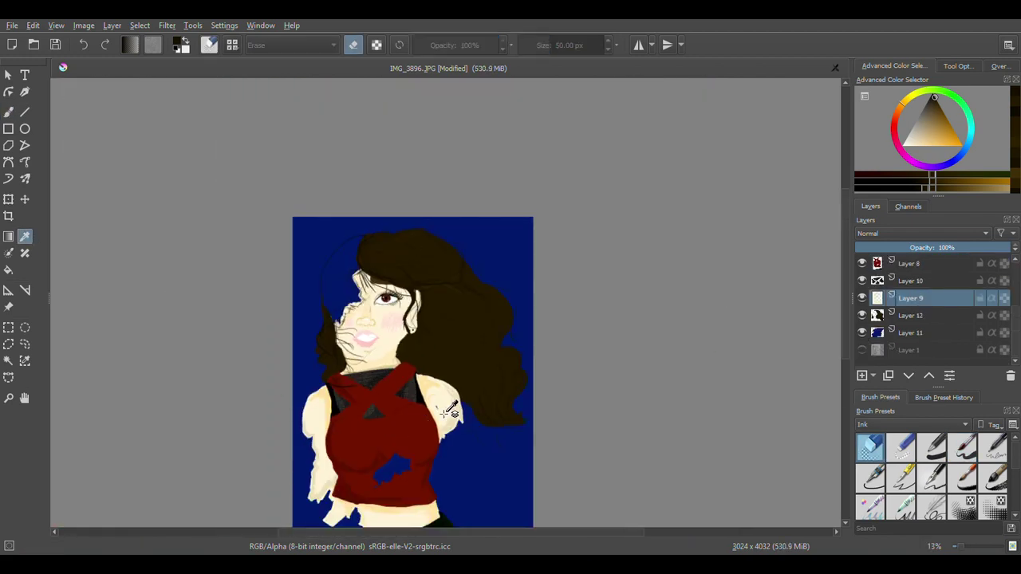
Step: Sample the cream skin colour from the upper arm and return to the painting brush
click(444, 412)
key(b)
key(/)
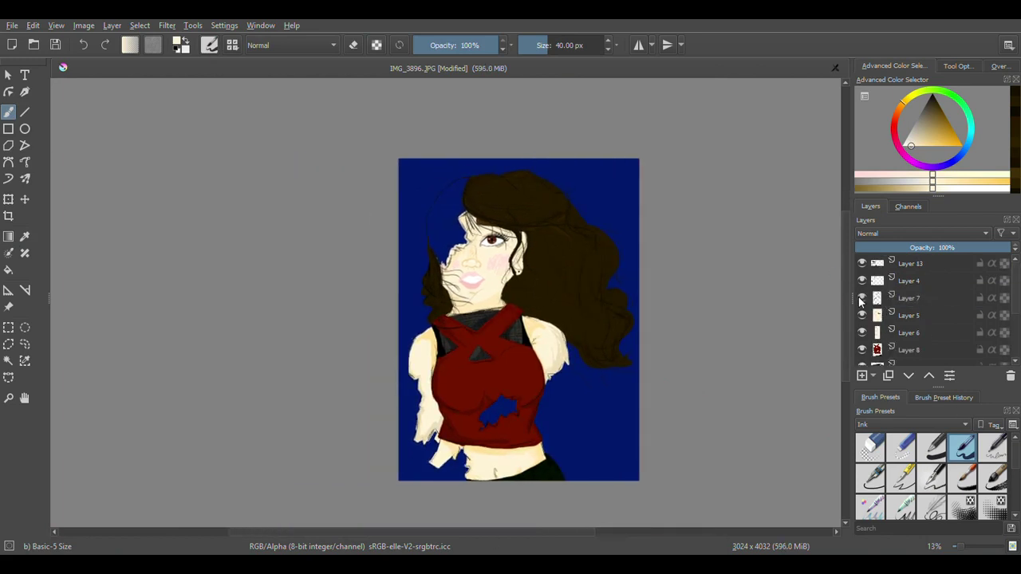
Step: Compare the drawing with and without the Layer 7 linework
click(860, 299)
click(860, 299)
click(860, 299)
click(860, 299)
scroll(917, 319, down, 3)
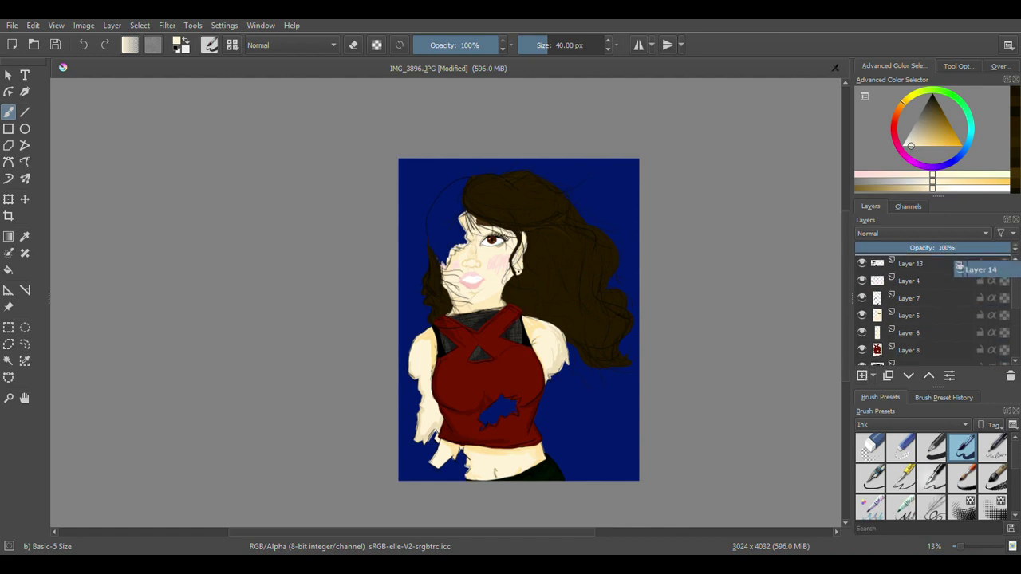
Step: Activate the Multibrush Tool and move Layer 14 directly above the blue background on Layer 11
scroll(449, 474, up, 4)
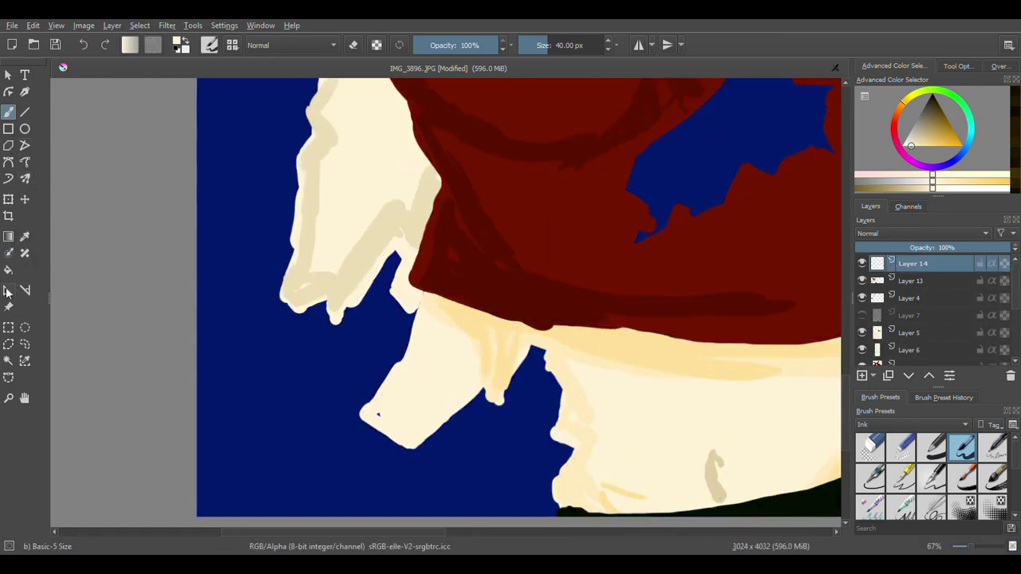
click(23, 180)
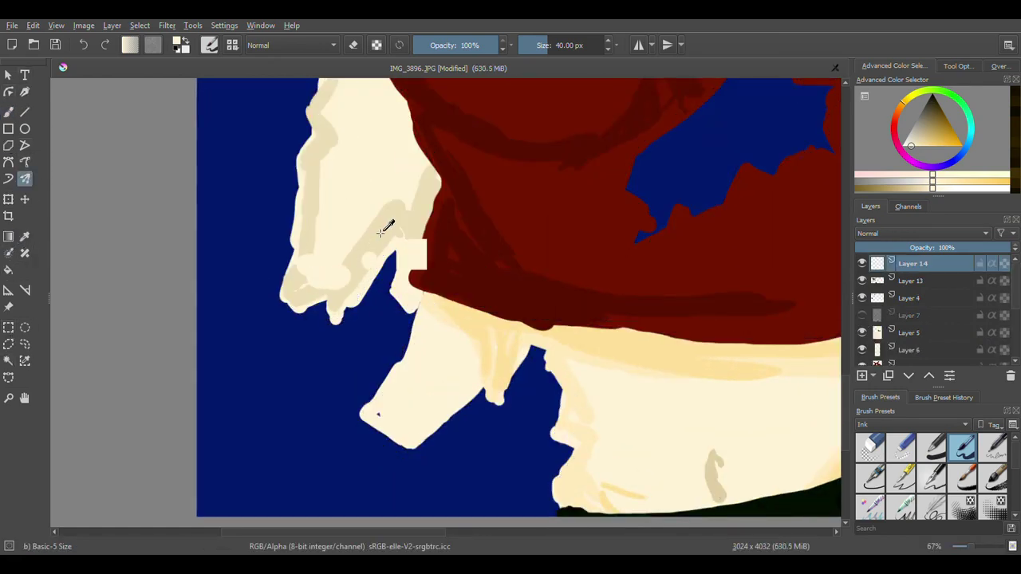
mouse_move(913, 263)
mouse_down()
mouse_move(999, 369)
mouse_move(927, 319)
mouse_up()
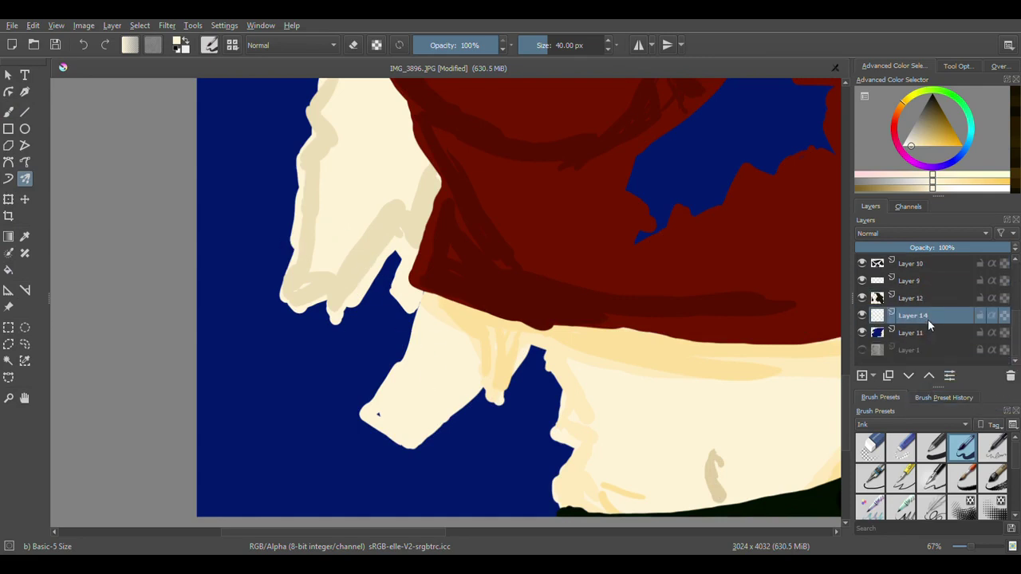
Step: Paint the broken gaps below the longer arm and beside the waist in dark grey on Layer 14
click(923, 106)
drag(502, 445, 509, 488)
drag(397, 458, 404, 478)
drag(412, 396, 559, 395)
mouse_move(510, 431)
mouse_down()
mouse_move(575, 490)
mouse_move(376, 428)
mouse_move(355, 503)
mouse_up()
drag(431, 451, 470, 419)
click(560, 45)
mouse_move(394, 263)
mouse_down()
mouse_move(356, 336)
mouse_move(288, 344)
mouse_move(296, 303)
mouse_move(358, 367)
mouse_move(414, 394)
mouse_up()
Step: Draw short near-black crack lines over the grey area between the broken arm and the waist with a smaller brush
key(bracketleft)
key(bracketleft)
key(bracketleft)
drag(534, 348, 548, 421)
drag(451, 415, 481, 461)
drag(472, 461, 473, 508)
drag(496, 405, 500, 445)
drag(501, 447, 513, 487)
drag(389, 440, 379, 482)
drag(381, 471, 400, 489)
drag(395, 491, 416, 511)
drag(437, 432, 431, 487)
drag(452, 490, 468, 515)
drag(523, 437, 558, 461)
drag(522, 448, 536, 474)
Step: Fill the torn hole in the red top with the sampled dark grey
scroll(598, 300, down, 4)
drag(521, 533, 561, 534)
scroll(540, 268, up, 4)
ctrl+click(303, 509)
mouse_move(481, 267)
mouse_down()
mouse_move(499, 354)
mouse_move(469, 327)
mouse_up()
drag(447, 319, 480, 319)
mouse_move(467, 275)
mouse_down()
mouse_move(433, 353)
mouse_move(436, 391)
mouse_up()
Step: Draw branching near-black cracks over the grey hole in the red top with a 27.20 px brush
click(538, 47)
ctrl+click(316, 515)
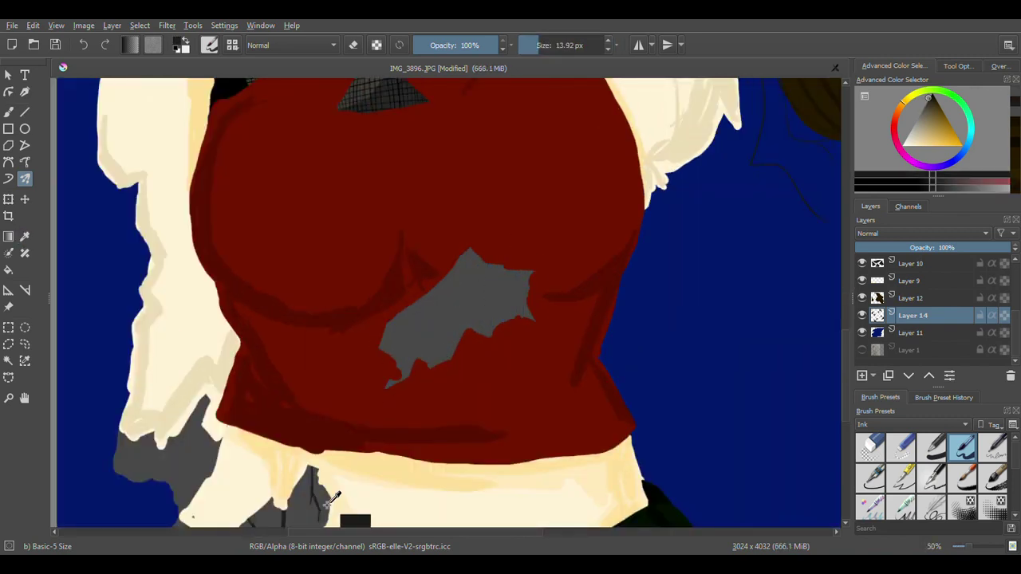
key(bracketright)
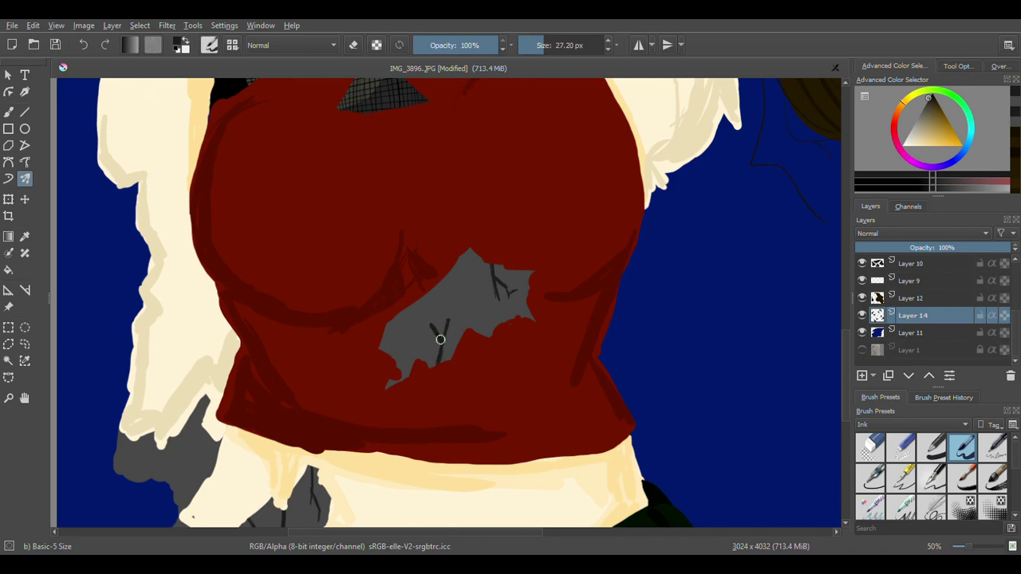
drag(408, 310, 399, 344)
drag(391, 341, 408, 330)
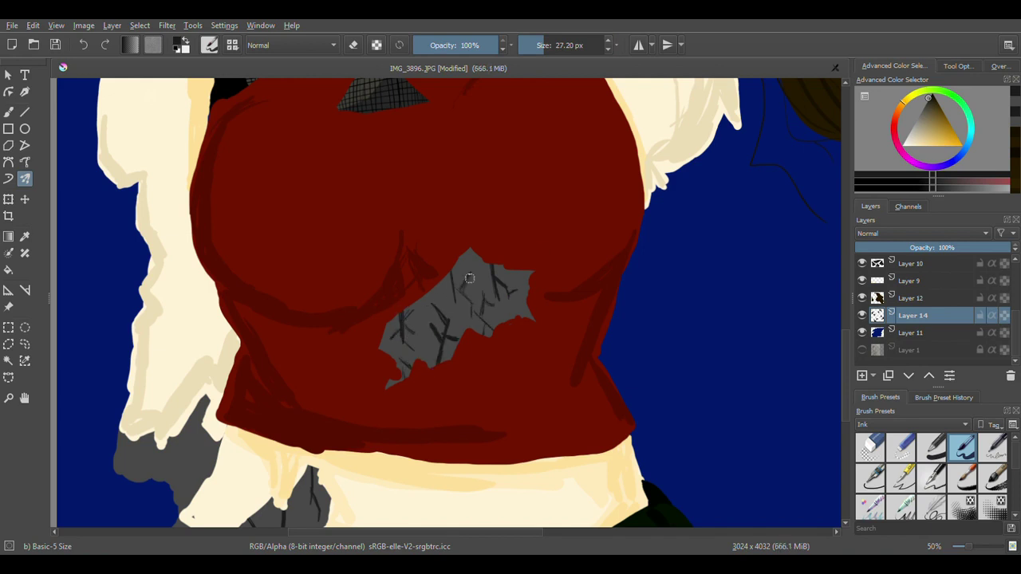
Step: Erase the mirrored grey patches from the background around the hair with a 613.31 px Eraser Circle
scroll(548, 312, down, 5)
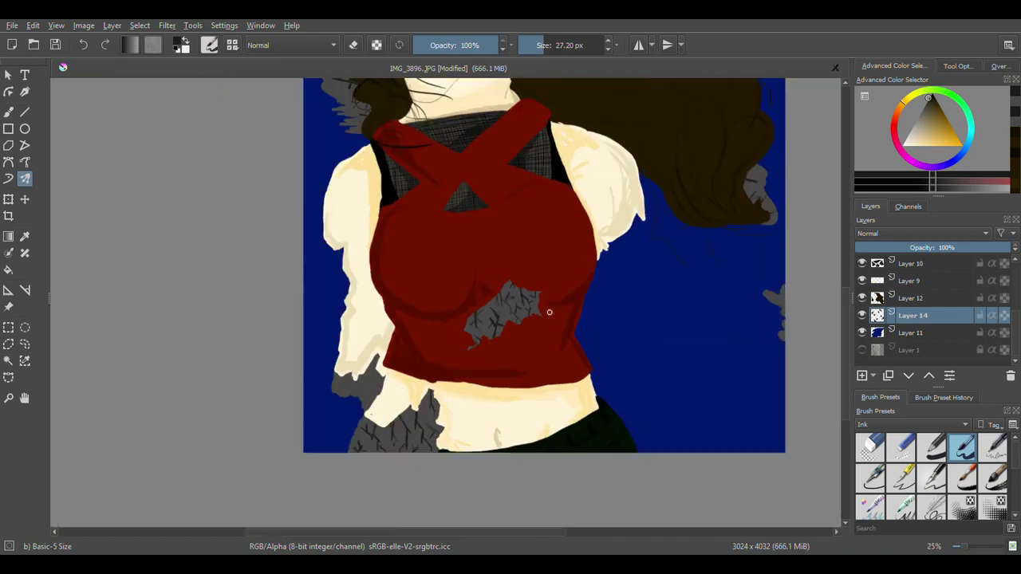
click(8, 112)
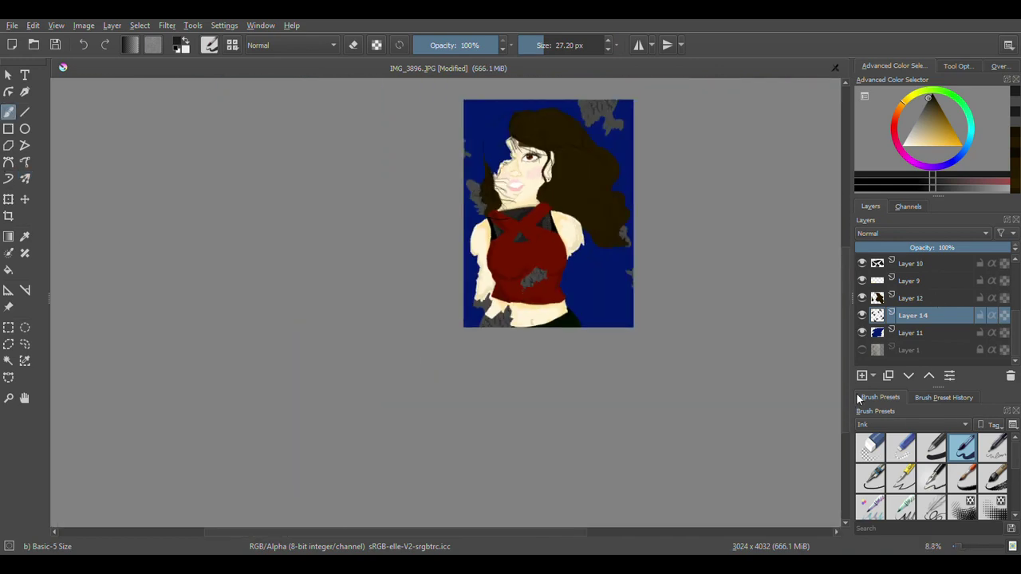
click(870, 448)
click(590, 46)
drag(599, 112, 628, 272)
drag(476, 200, 479, 132)
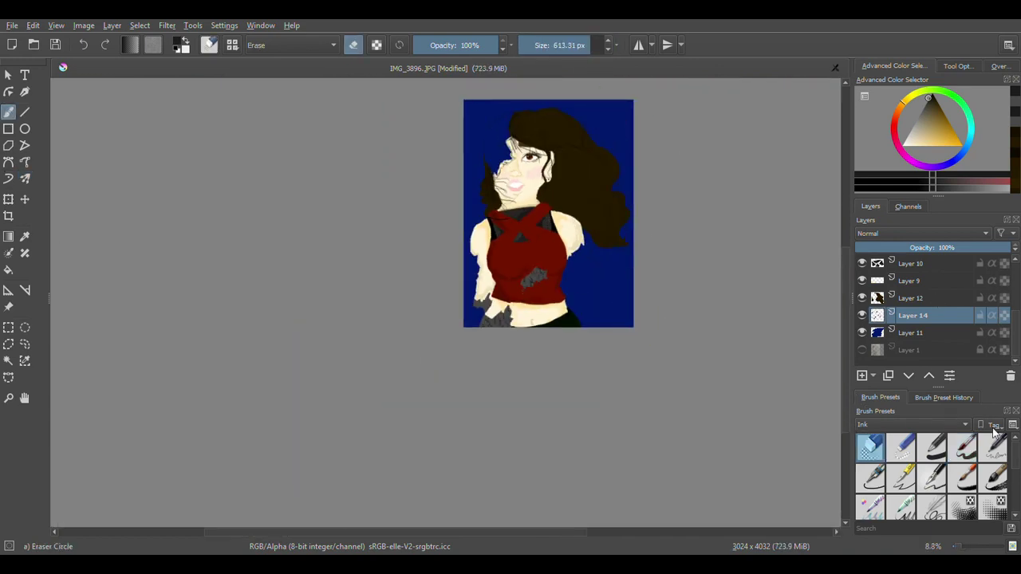
Step: Paint the missing outer edge of the longer arm with the sampled dark grey using the Basic-5 Size brush
scroll(482, 272, up, 7)
scroll(475, 273, down, 2)
ctrl+click(510, 431)
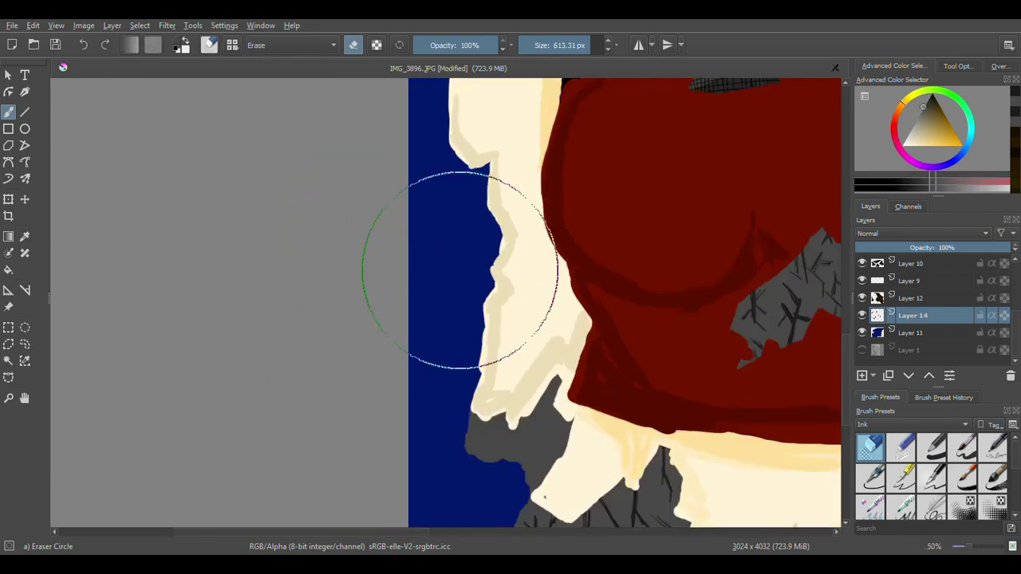
click(963, 448)
drag(473, 164, 480, 192)
mouse_move(451, 147)
mouse_down()
mouse_move(501, 284)
mouse_move(483, 254)
mouse_up()
Step: Draw darker crack lines over the grey parts of the longer arm with a 23.32 px brush
click(543, 45)
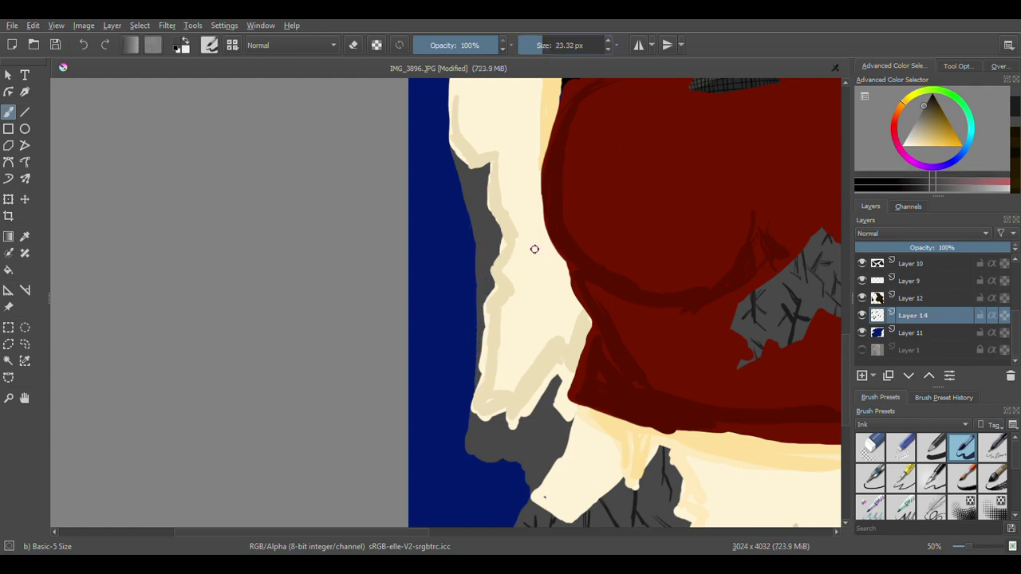
click(923, 188)
drag(477, 171, 480, 190)
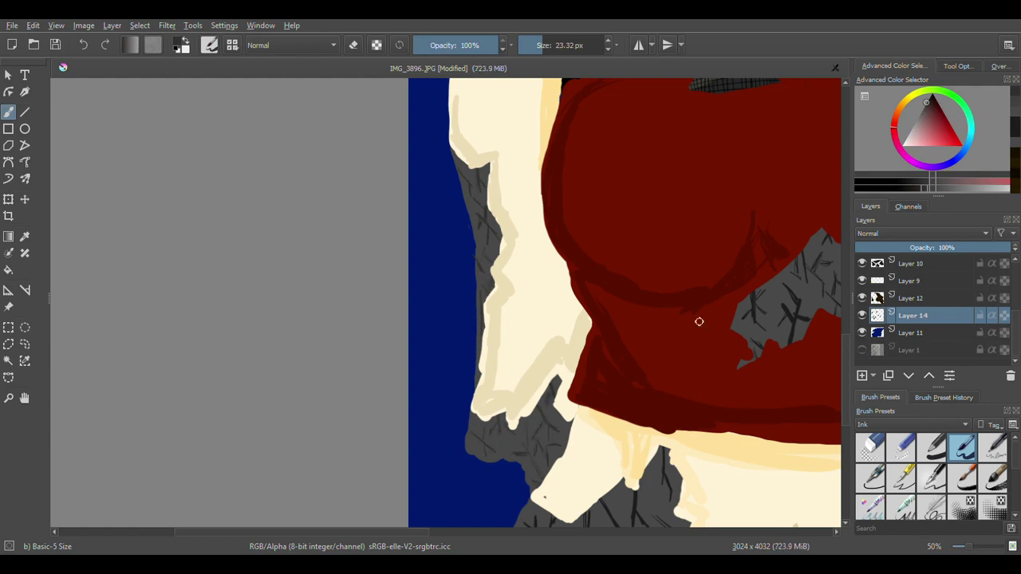
Step: Fill the broken underside of the shorter arm with dark grey and draw darker crack lines over it
scroll(699, 324, down, 4)
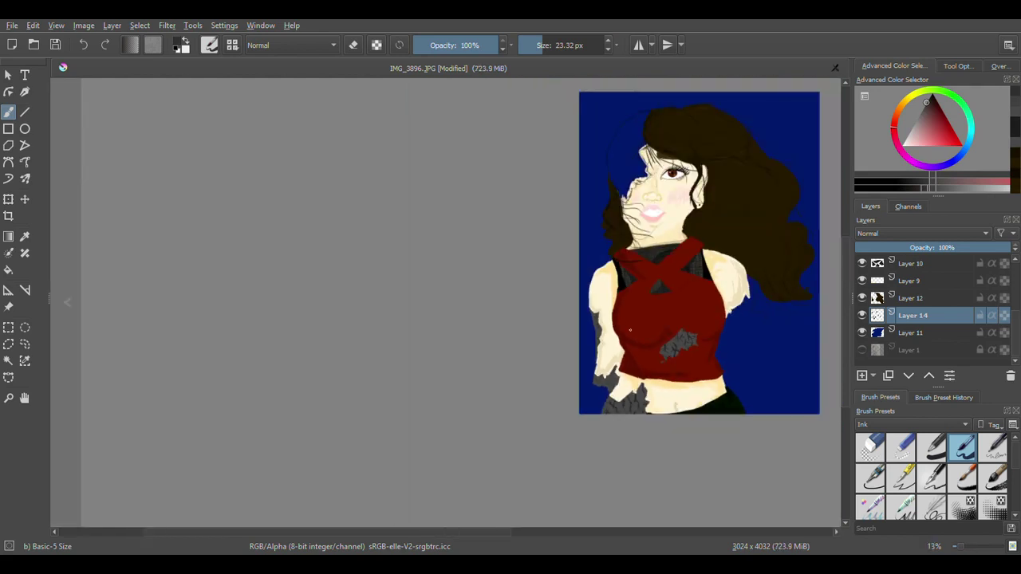
scroll(739, 320, up, 5)
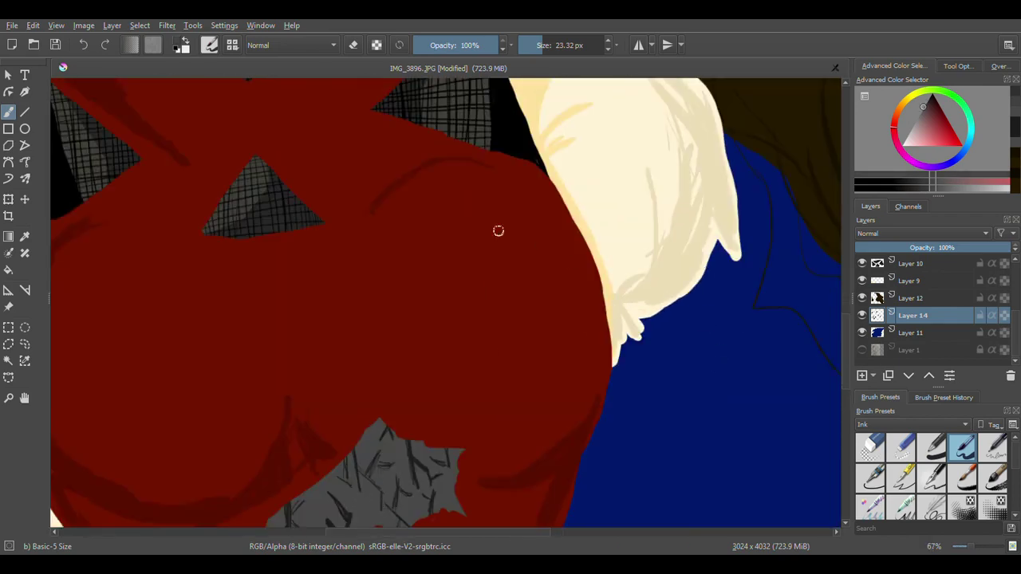
mouse_move(610, 363)
mouse_down()
mouse_move(730, 259)
mouse_move(631, 339)
mouse_move(655, 312)
mouse_up()
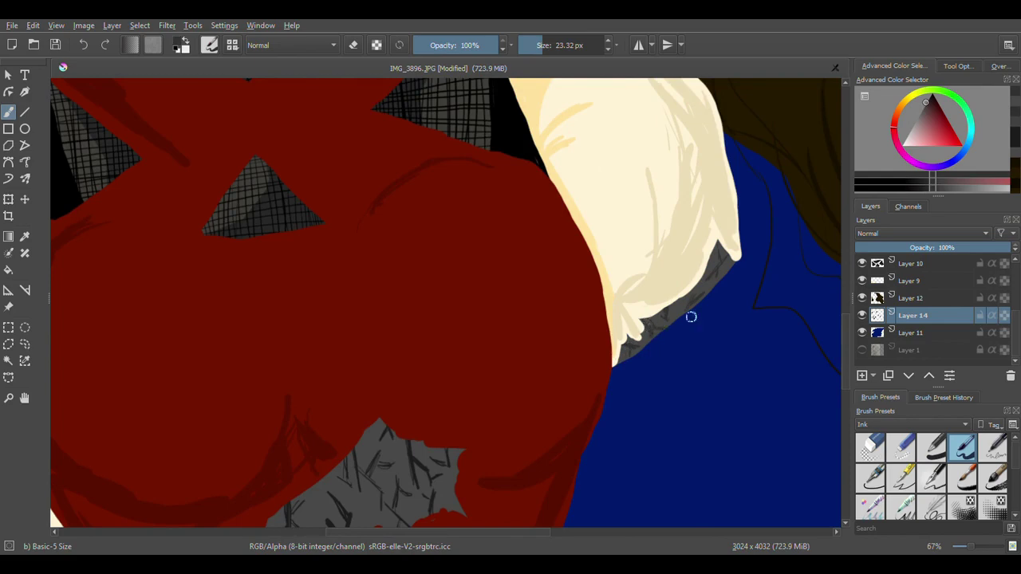
scroll(758, 281, down, 6)
scroll(484, 135, up, 6)
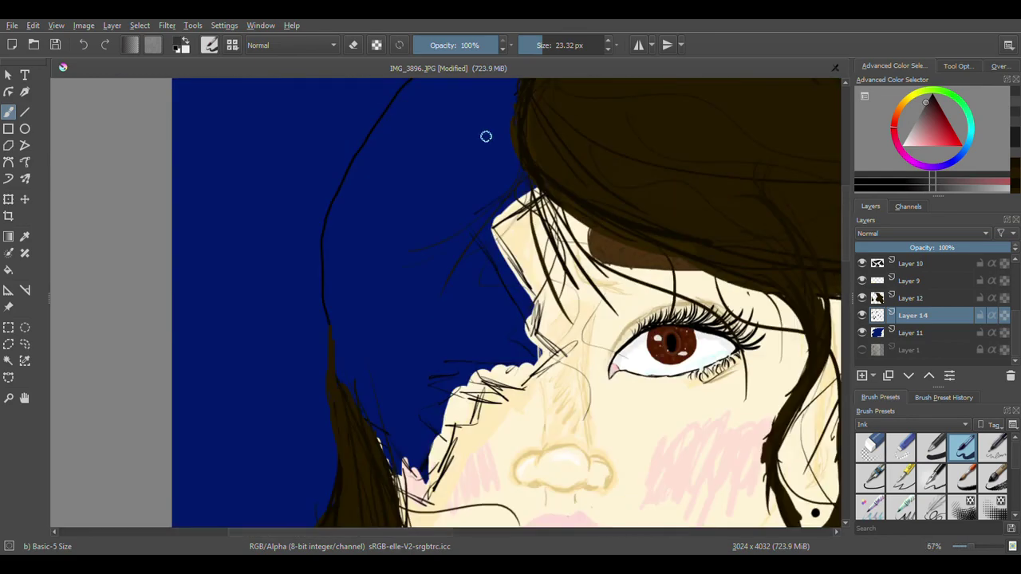
Step: Hide Layer 7 and draw a thick black jagged outline along the broken edge of the face on Layer 4
click(858, 189)
click(557, 46)
drag(1015, 329, 1015, 283)
click(860, 298)
click(909, 281)
mouse_move(558, 182)
mouse_down()
mouse_move(523, 204)
mouse_move(504, 250)
mouse_move(532, 304)
mouse_up()
mouse_move(546, 207)
mouse_down()
mouse_move(504, 227)
mouse_move(551, 208)
mouse_up()
mouse_move(539, 307)
mouse_down()
mouse_move(524, 325)
mouse_move(532, 346)
mouse_up()
mouse_move(540, 329)
mouse_down()
mouse_move(561, 353)
mouse_move(487, 391)
mouse_move(482, 403)
mouse_move(504, 415)
mouse_move(452, 427)
mouse_move(423, 504)
mouse_up()
mouse_move(436, 517)
mouse_down()
mouse_move(427, 504)
mouse_move(436, 516)
mouse_up()
mouse_move(379, 431)
mouse_down()
mouse_move(403, 496)
mouse_move(418, 487)
mouse_up()
mouse_move(336, 332)
mouse_down()
mouse_move(403, 479)
mouse_move(447, 415)
mouse_move(439, 383)
mouse_move(471, 389)
mouse_up()
Step: Fill the missing part of the face and head with dark grey using a 172.24 px brush
click(941, 190)
drag(396, 246, 428, 319)
click(565, 45)
drag(487, 155, 382, 378)
mouse_move(383, 379)
mouse_down()
mouse_move(398, 217)
mouse_move(435, 144)
mouse_move(465, 193)
mouse_up()
scroll(446, 180, down, 2)
scroll(447, 141, up, 2)
mouse_move(479, 243)
mouse_down()
mouse_move(451, 157)
mouse_move(586, 104)
mouse_up()
mouse_move(511, 280)
mouse_down()
mouse_move(497, 369)
mouse_move(492, 282)
mouse_move(458, 439)
mouse_up()
scroll(438, 399, down, 8)
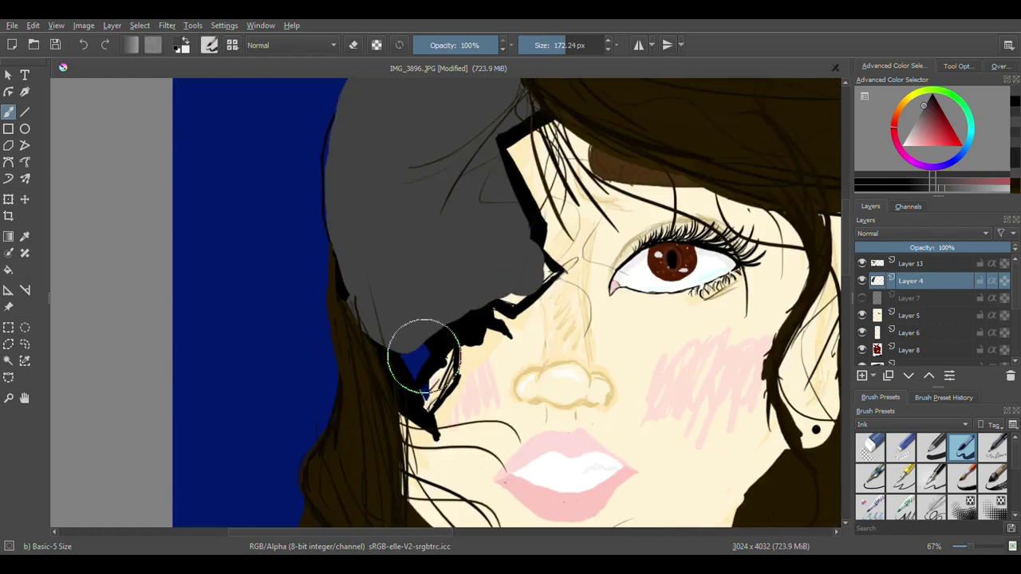
scroll(466, 293, down, 5)
scroll(466, 293, up, 4)
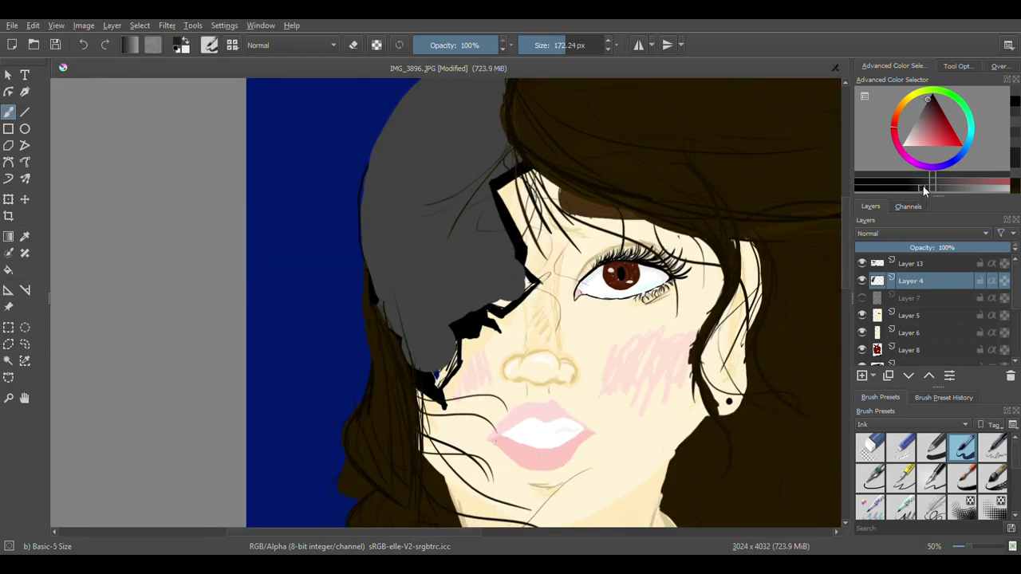
Step: Draw darker branching crack lines across the grey part of the head with a 16.70 px brush
drag(923, 187, 917, 189)
click(540, 45)
drag(429, 370, 414, 311)
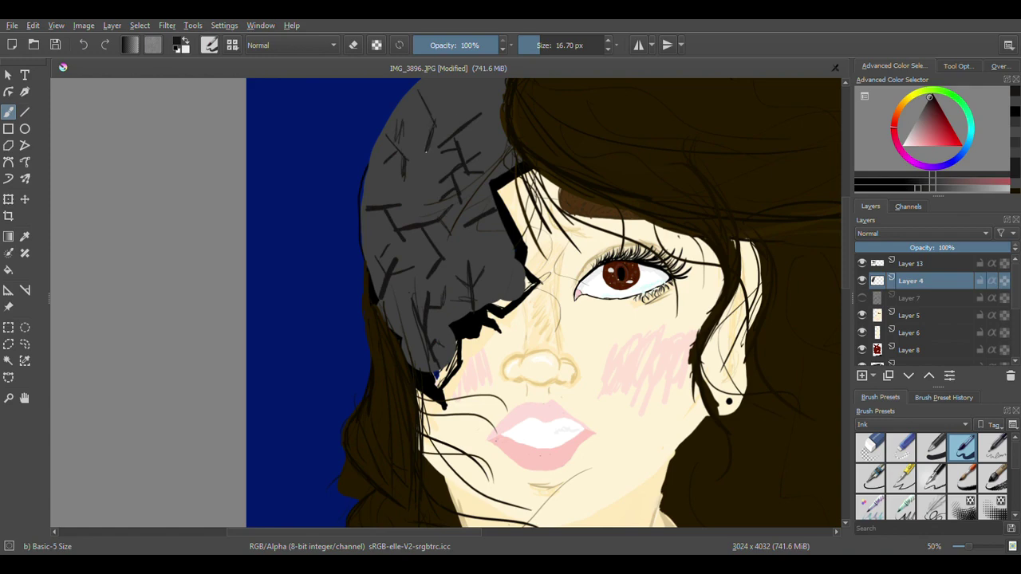
drag(482, 238, 490, 252)
scroll(497, 249, down, 2)
scroll(492, 151, up, 4)
mouse_move(430, 136)
mouse_down()
mouse_move(451, 175)
mouse_move(447, 228)
mouse_up()
drag(453, 169, 484, 175)
drag(459, 248, 507, 278)
drag(488, 265, 487, 299)
drag(475, 110, 544, 141)
drag(507, 126, 507, 161)
drag(510, 120, 558, 81)
drag(545, 104, 555, 115)
scroll(360, 377, down, 3)
Step: Outline the grey part of the head in black with the Basic-5 Size brush at 40 px
click(873, 454)
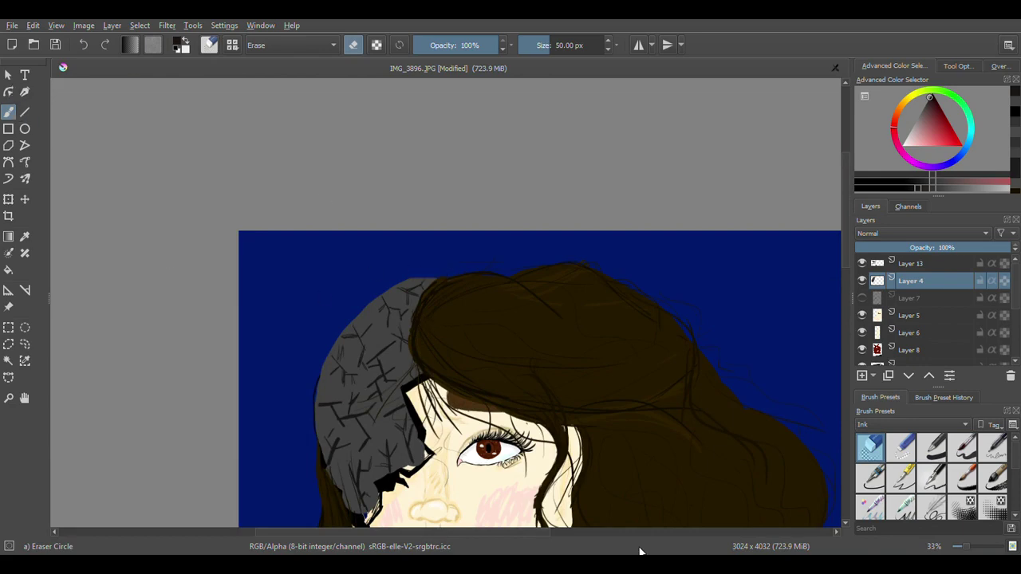
scroll(629, 507, down, 3)
scroll(492, 240, up, 5)
scroll(492, 140, up, 2)
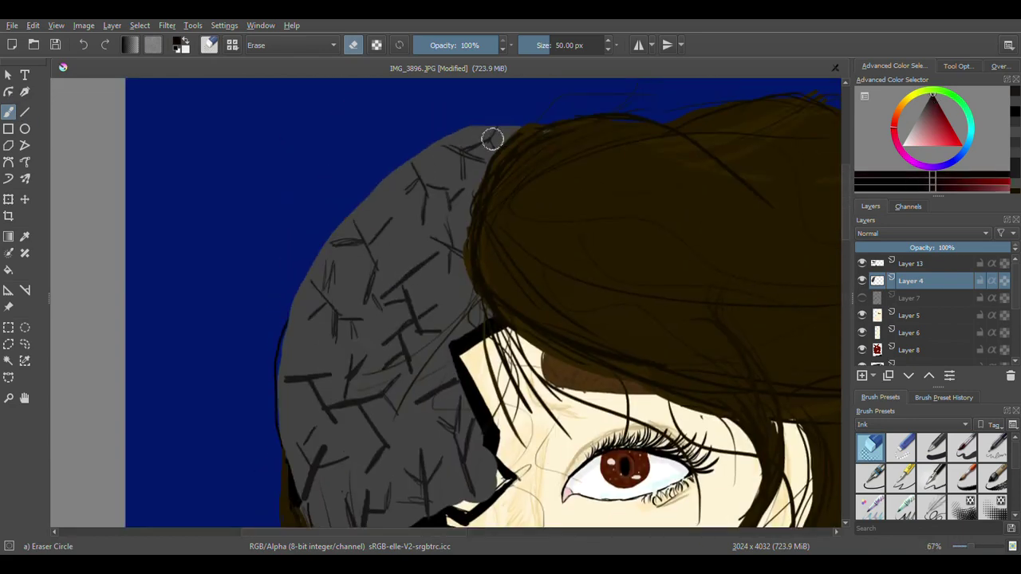
click(965, 448)
mouse_move(484, 313)
mouse_down()
mouse_move(466, 274)
mouse_move(472, 190)
mouse_up()
mouse_move(477, 312)
mouse_down()
mouse_move(466, 288)
mouse_move(512, 133)
mouse_up()
mouse_move(280, 417)
mouse_down()
mouse_move(322, 259)
mouse_move(546, 125)
mouse_up()
drag(846, 220, 858, 250)
drag(277, 204, 325, 370)
key(ctrl+z)
mouse_move(286, 156)
mouse_down()
mouse_move(288, 236)
mouse_move(336, 391)
mouse_up()
mouse_move(306, 346)
mouse_down()
mouse_move(360, 433)
mouse_move(497, 308)
mouse_move(499, 294)
mouse_up()
Step: Draw a black outline around the torn grey patch on the red top
scroll(436, 280, down, 3)
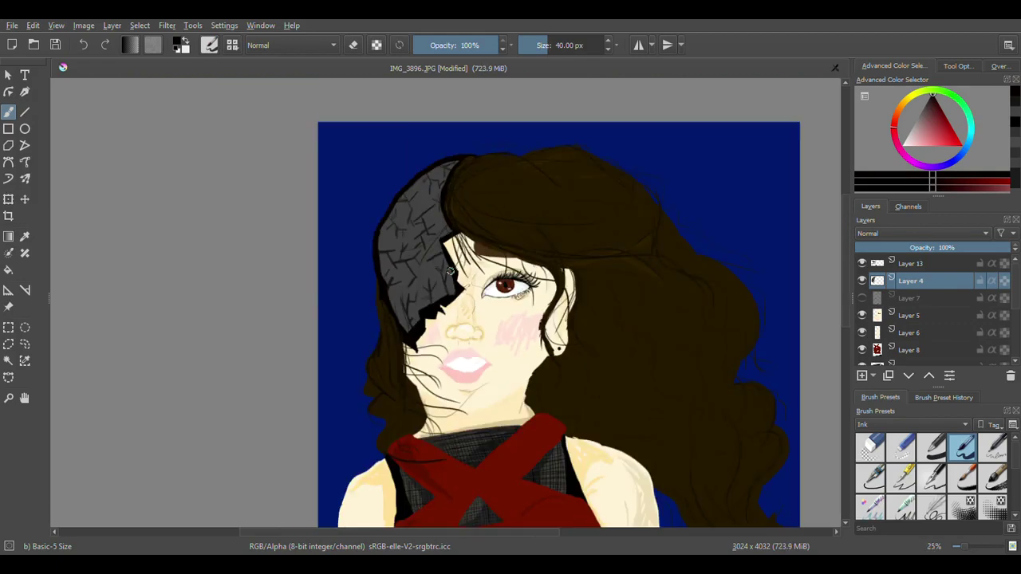
key(minus)
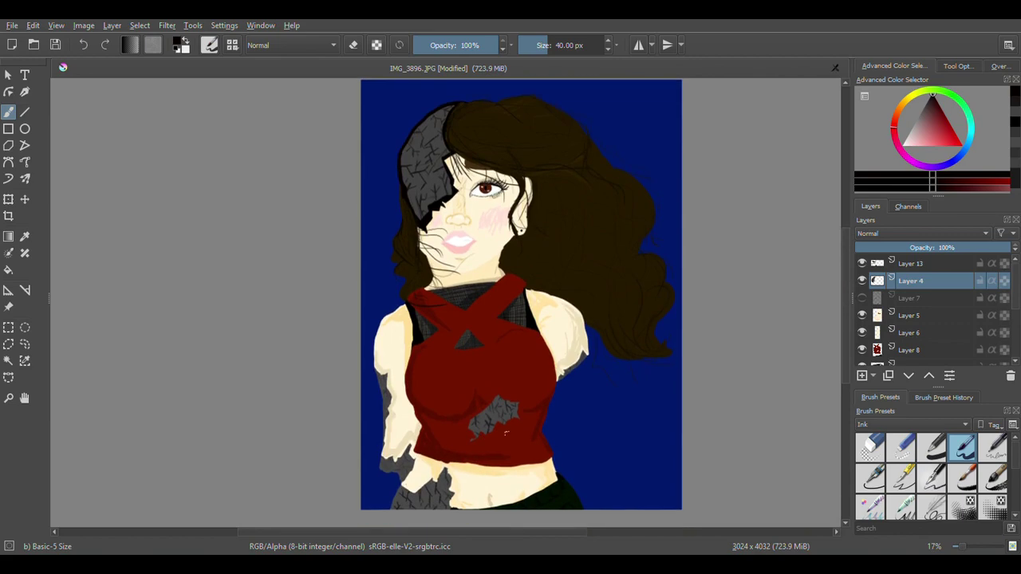
key(1)
mouse_move(315, 353)
mouse_down()
mouse_move(478, 210)
mouse_move(504, 229)
mouse_move(614, 253)
mouse_up()
mouse_move(588, 349)
mouse_down()
mouse_move(526, 376)
mouse_move(571, 348)
mouse_move(523, 389)
mouse_move(471, 371)
mouse_move(447, 427)
mouse_up()
mouse_move(312, 354)
mouse_down()
mouse_move(296, 410)
mouse_move(330, 437)
mouse_move(339, 461)
mouse_move(307, 491)
mouse_move(380, 433)
mouse_move(443, 429)
mouse_up()
Step: Outline the cracked grey area at the hip and waist in black with the 40 px brush
scroll(514, 368, down, 6)
scroll(431, 395, up, 1)
scroll(449, 374, up, 6)
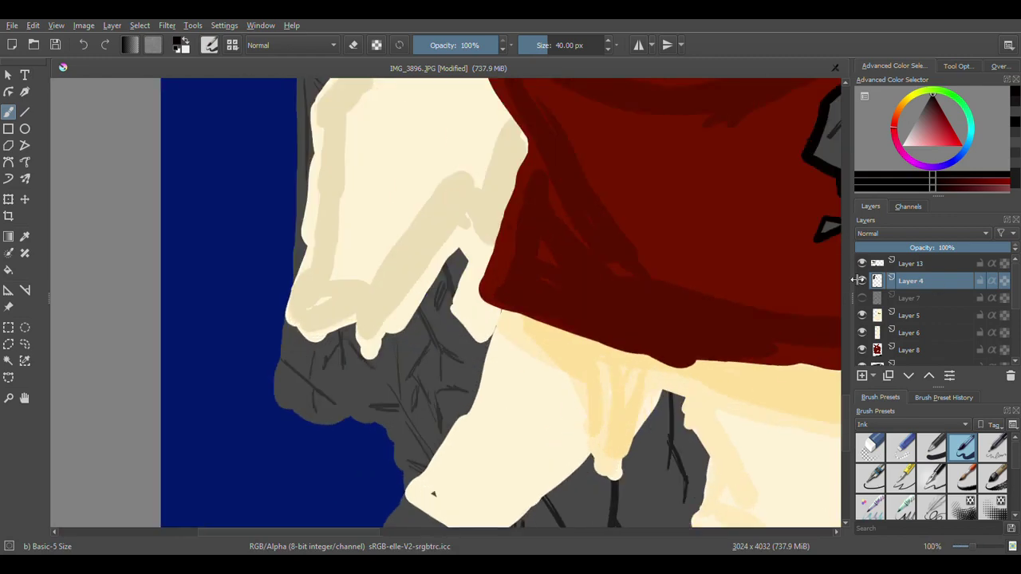
mouse_move(595, 318)
mouse_down()
mouse_move(642, 274)
mouse_move(729, 326)
mouse_move(701, 379)
mouse_move(734, 395)
mouse_move(707, 429)
mouse_move(702, 496)
mouse_up()
drag(407, 345, 483, 391)
key(ctrl+z)
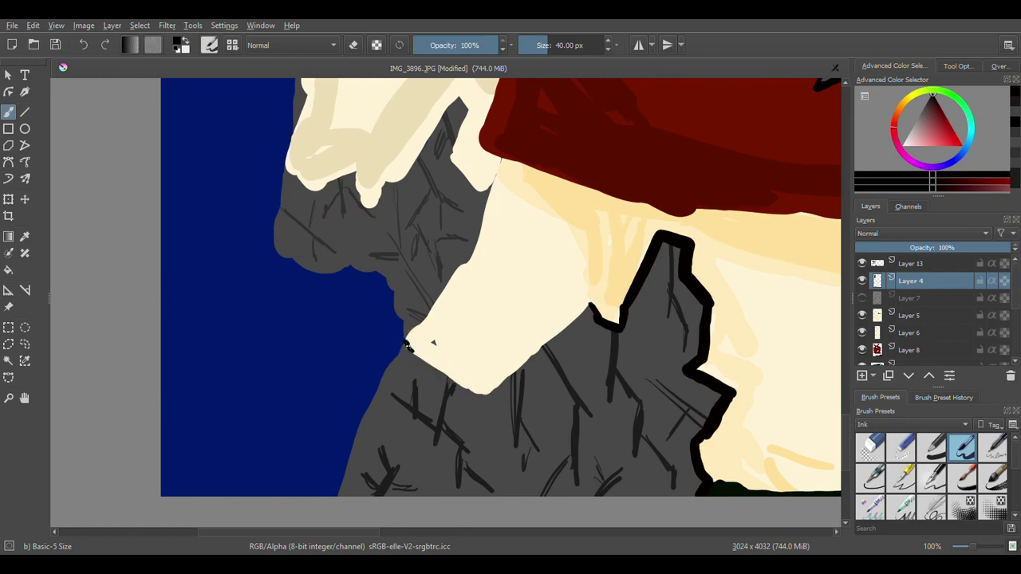
mouse_move(414, 351)
mouse_down()
mouse_move(460, 383)
mouse_move(490, 387)
mouse_move(587, 299)
mouse_move(485, 391)
mouse_up()
key(ctrl+z)
scroll(262, 159, down, 3)
scroll(263, 160, up, 2)
drag(315, 383, 340, 310)
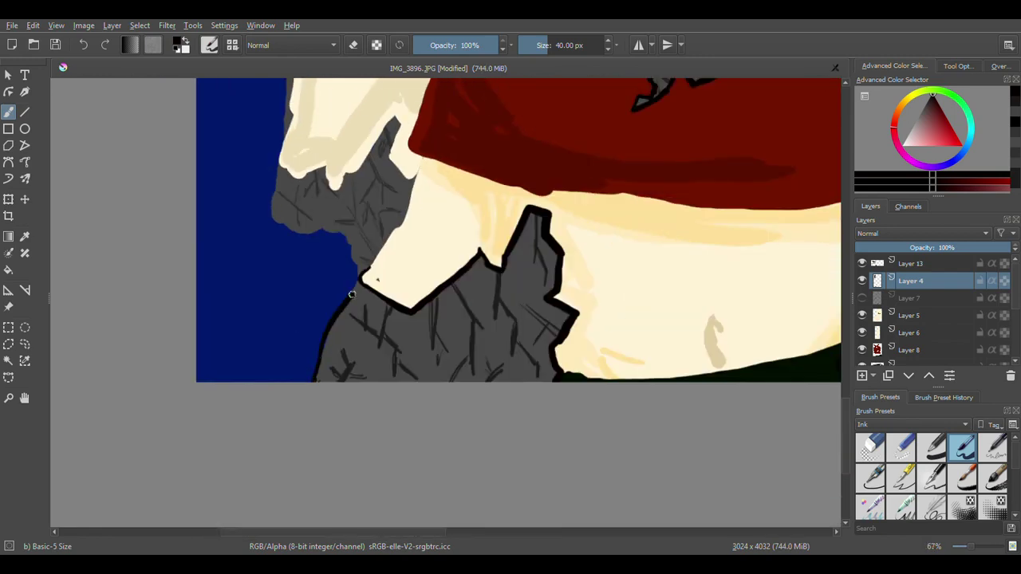
Step: Outline the grey strip along the outer edge of the longer arm in black
scroll(421, 287, down, 6)
scroll(421, 287, up, 2)
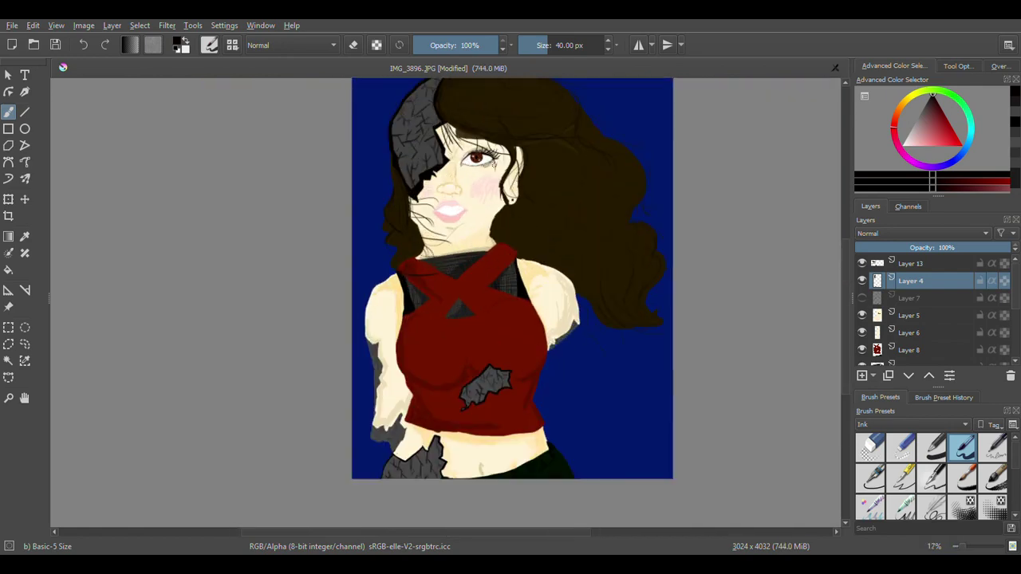
scroll(423, 370, up, 3)
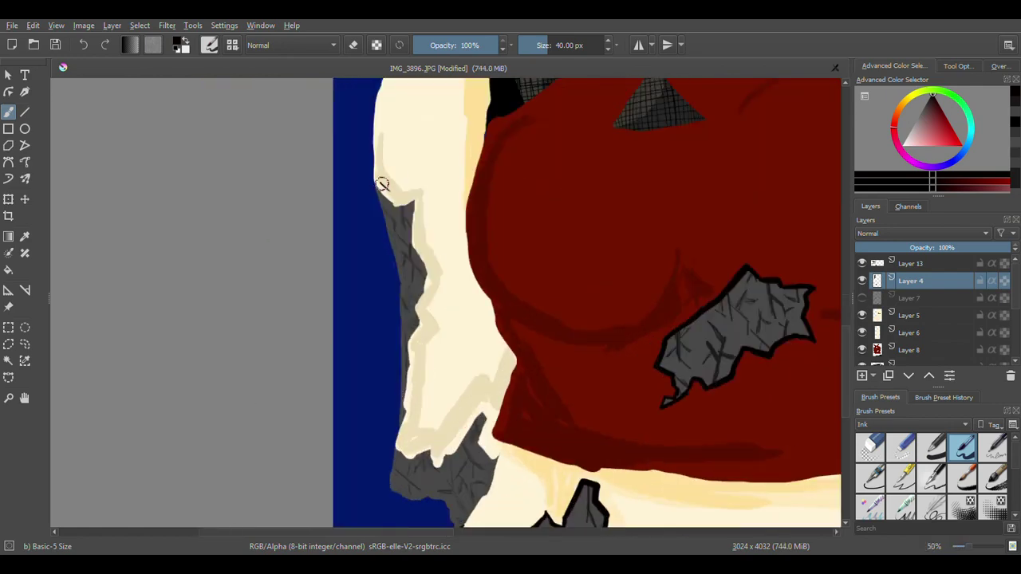
key(ctrl+z)
key(ctrl+z)
mouse_move(402, 206)
mouse_down()
mouse_move(427, 266)
mouse_move(409, 412)
mouse_up()
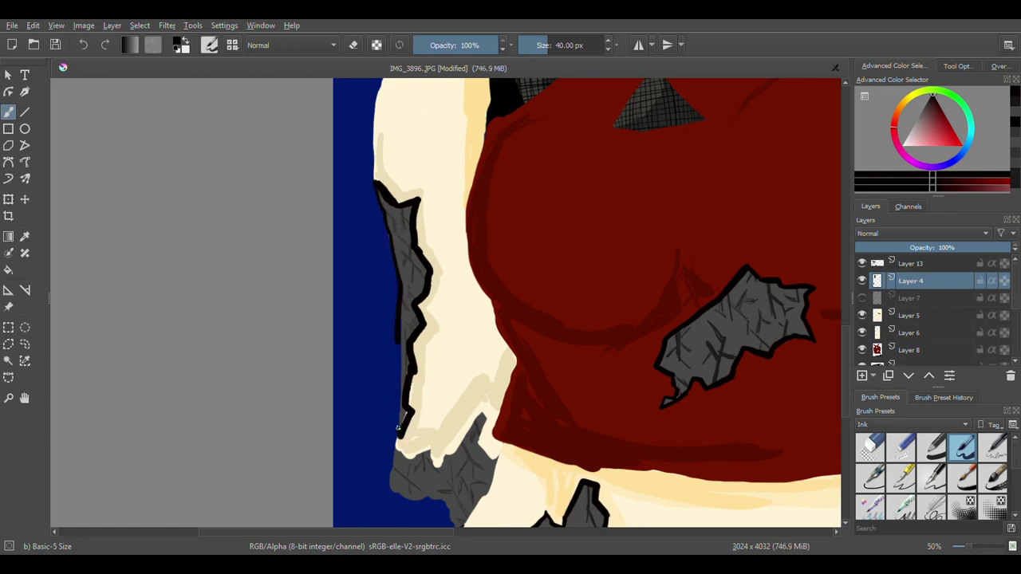
Step: Outline the grey broken end of the longer arm in black, undoing the unsuitable strokes
scroll(434, 440, up, 3)
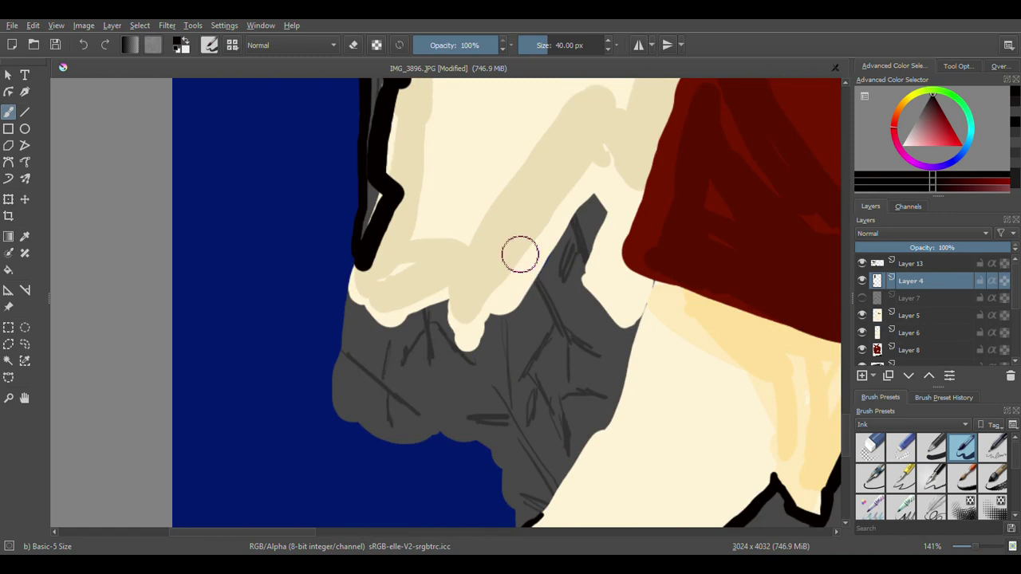
mouse_move(525, 295)
mouse_down()
mouse_move(520, 306)
mouse_move(590, 290)
mouse_move(607, 420)
mouse_up()
key(ctrl+z)
mouse_move(364, 296)
mouse_down()
mouse_move(368, 314)
mouse_move(492, 310)
mouse_move(552, 244)
mouse_move(595, 295)
mouse_move(403, 321)
mouse_move(470, 348)
mouse_move(529, 296)
mouse_move(635, 340)
mouse_move(518, 525)
mouse_move(342, 346)
mouse_move(333, 392)
mouse_move(336, 403)
mouse_move(416, 435)
mouse_move(515, 515)
mouse_move(487, 544)
mouse_move(585, 543)
mouse_up()
key(ctrl+z)
Step: Erase along the shoulder edge of the longer arm on Layer 9 with the 50 px Eraser Circle
scroll(678, 299, down, 8)
scroll(917, 307, down, 1)
scroll(481, 186, up, 5)
scroll(481, 187, down, 2)
scroll(239, 200, up, 3)
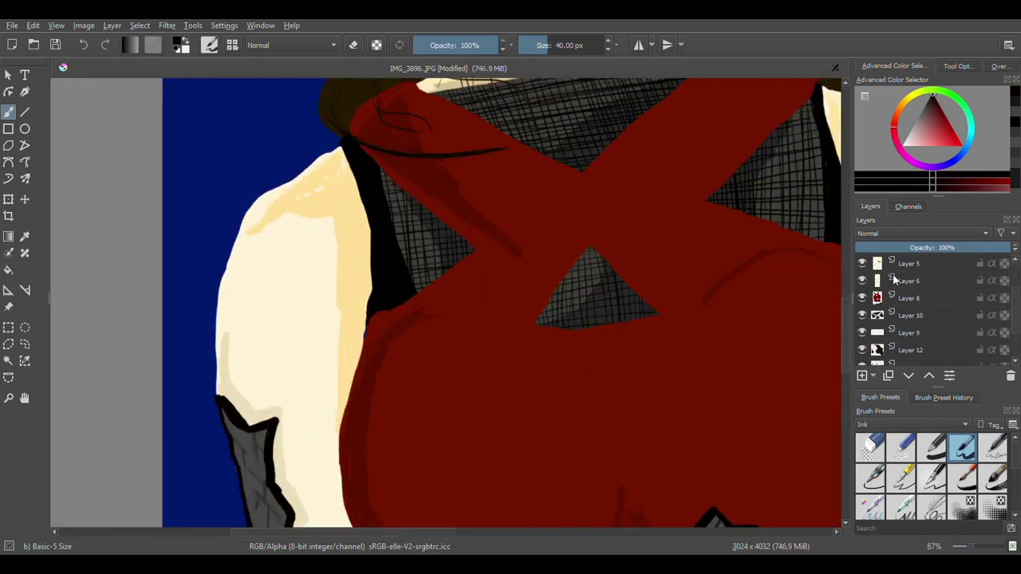
scroll(948, 322, down, 2)
click(917, 282)
click(871, 447)
mouse_move(343, 132)
mouse_down()
mouse_move(258, 202)
mouse_move(224, 315)
mouse_up()
Step: Outline the shorter arm's grey break and draw small jagged fragments in the blue background on a new layer with a 23.32 px black brush
scroll(443, 183, down, 3)
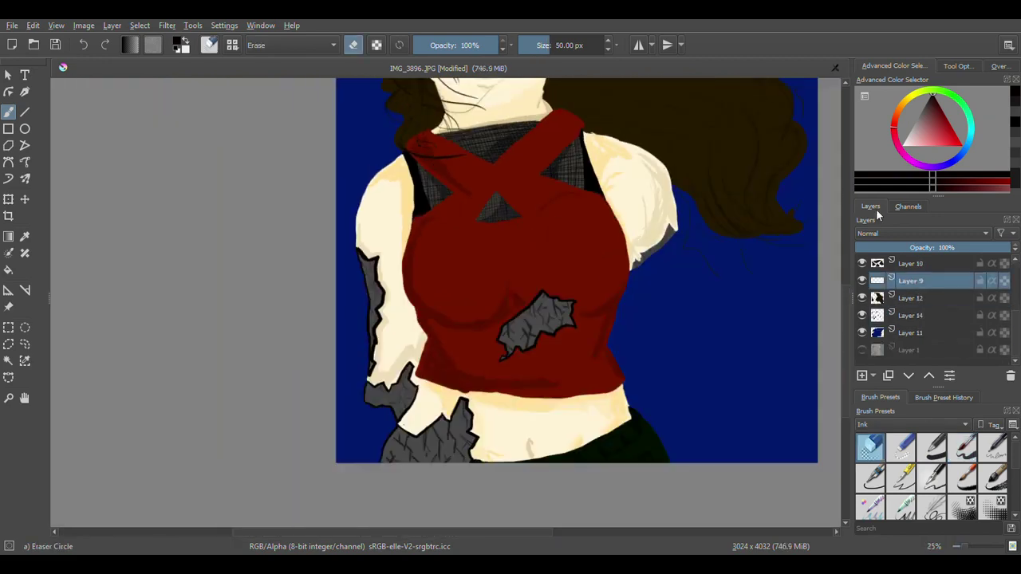
scroll(668, 148, up, 4)
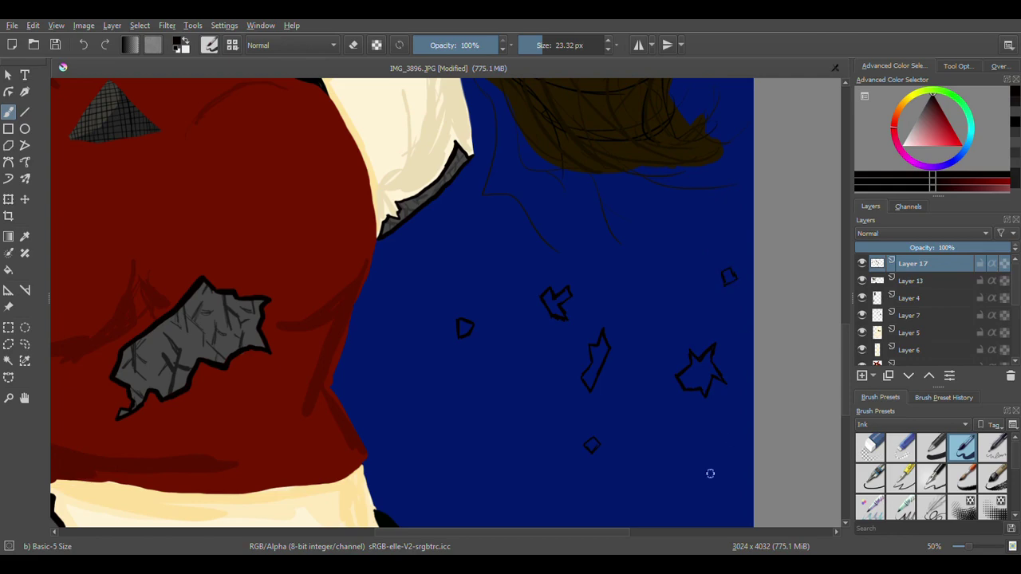
mouse_move(846, 377)
mouse_down()
mouse_move(843, 417)
mouse_move(844, 390)
mouse_up()
drag(532, 532, 422, 517)
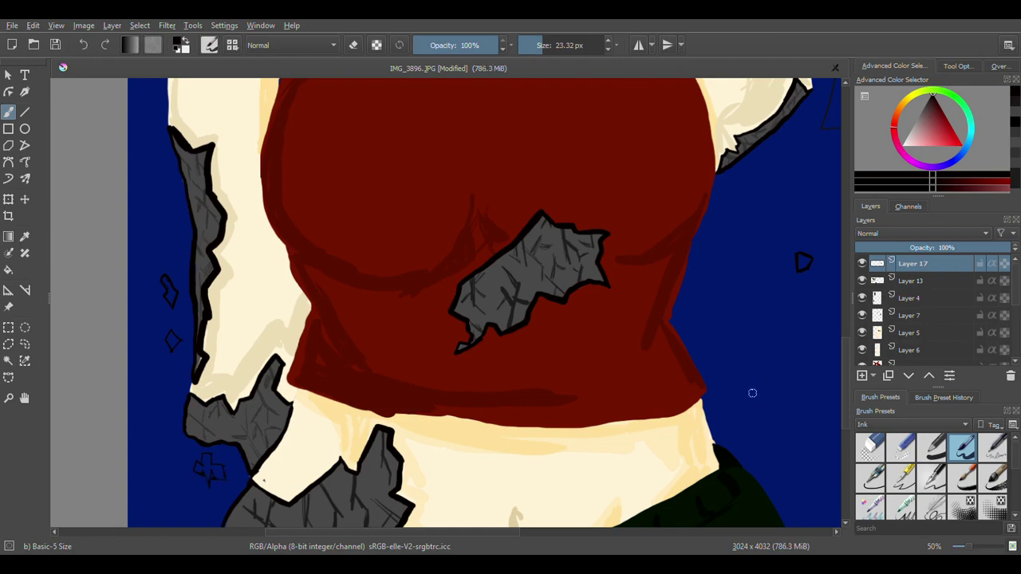
Step: Try to colour the outlined background fragments with the Fill tool, undoing each fill
drag(846, 379, 845, 346)
click(8, 75)
click(25, 398)
drag(630, 426, 761, 215)
click(7, 398)
scroll(675, 264, down, 4)
drag(417, 533, 518, 533)
scroll(426, 154, up, 2)
click(8, 270)
click(294, 440)
key(ctrl+z)
click(715, 344)
key(ctrl+z)
Step: Paint the outlined fragments on both sides of the figure with grey sampled from the broken arm, using the 23.32 px brush
click(8, 398)
scroll(348, 372, up, 4)
drag(407, 532, 344, 532)
click(8, 112)
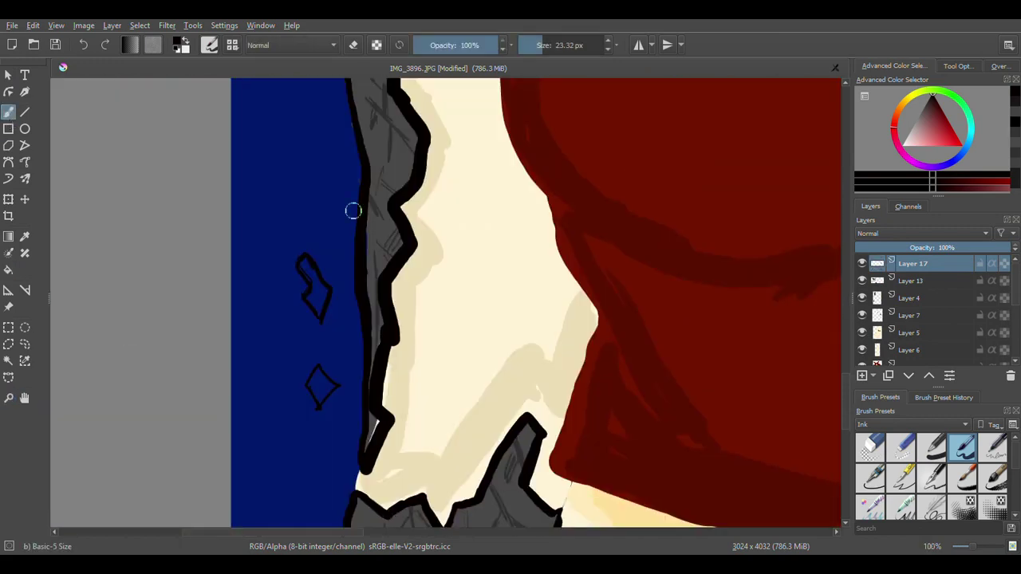
ctrl+click(409, 169)
drag(316, 296, 317, 296)
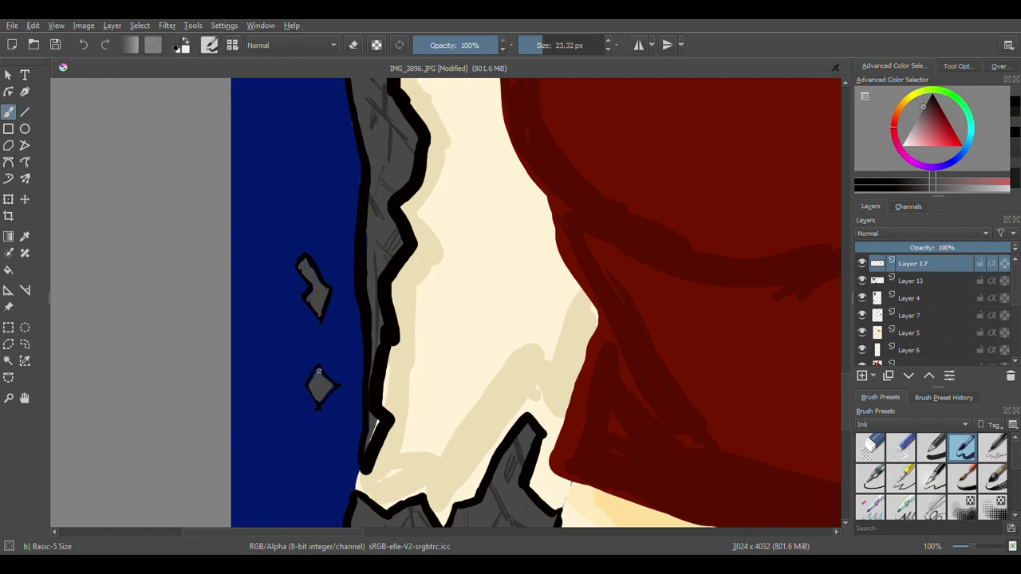
drag(845, 403, 846, 439)
scroll(361, 319, up, 2)
mouse_move(409, 351)
mouse_down()
mouse_move(423, 375)
mouse_move(418, 422)
mouse_move(405, 384)
mouse_move(376, 397)
mouse_move(420, 407)
mouse_move(437, 390)
mouse_move(471, 403)
mouse_up()
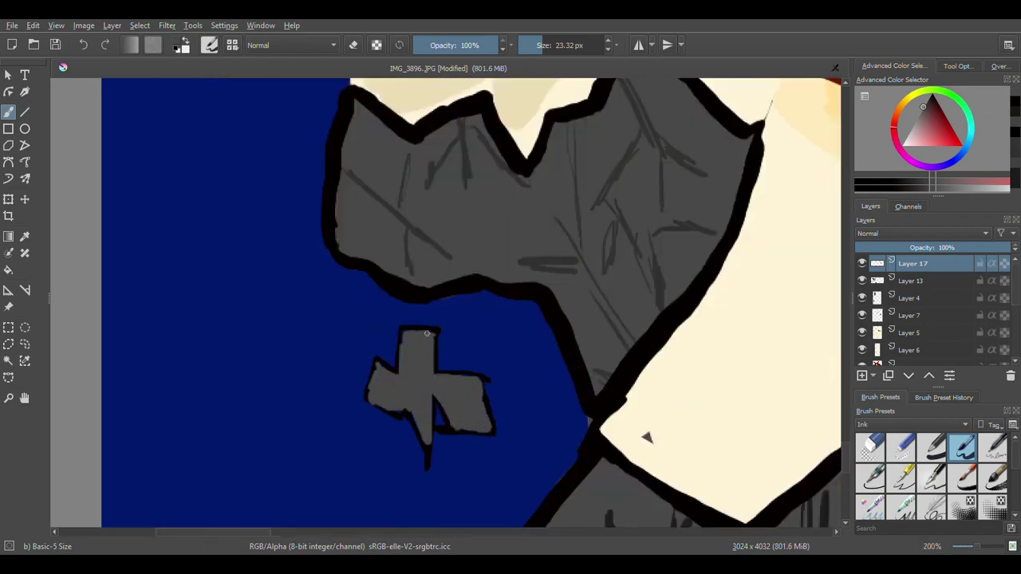
scroll(580, 281, down, 8)
scroll(702, 276, up, 5)
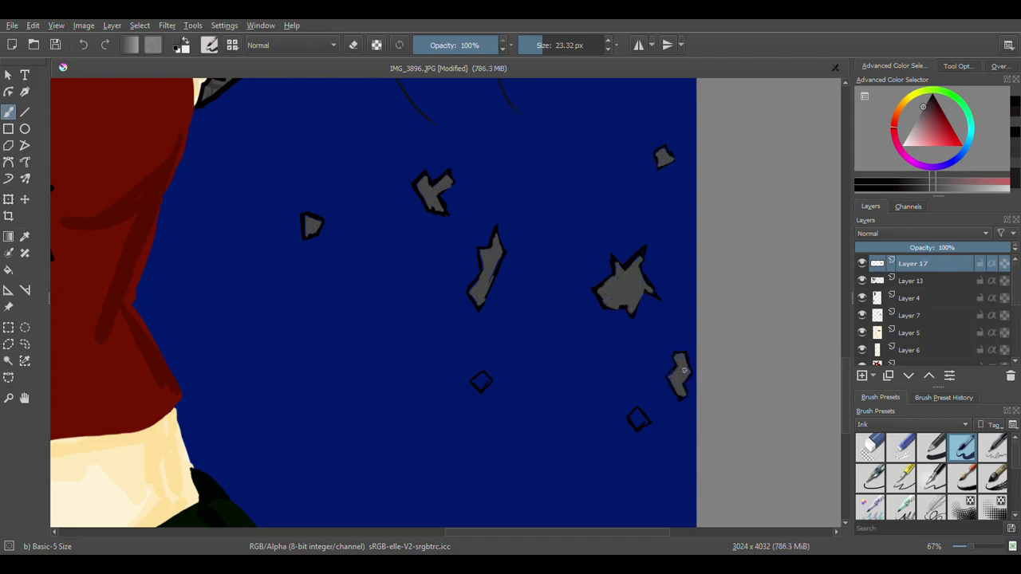
Step: Pick a darker grey and draw crack lines on the fragments floating beside the shorter arm
scroll(476, 385, down, 5)
drag(545, 532, 458, 533)
drag(846, 397, 841, 348)
scroll(603, 424, up, 6)
click(928, 98)
drag(626, 307, 635, 307)
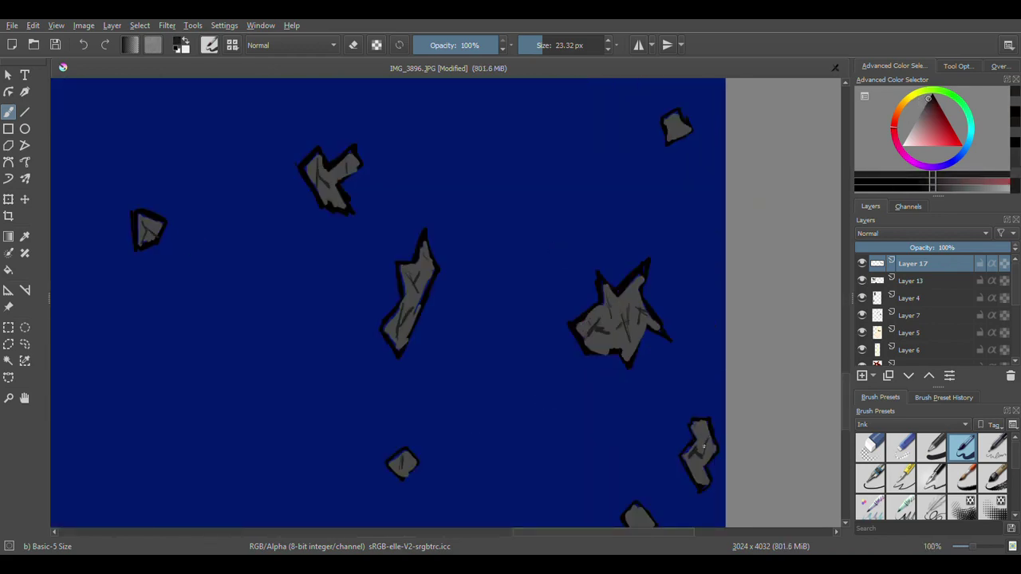
scroll(594, 299, down, 3)
scroll(574, 408, up, 4)
drag(660, 219, 658, 200)
Step: Draw darker grey crack lines on the remaining fragments beside the longer arm
scroll(659, 201, down, 4)
scroll(88, 263, up, 4)
mouse_move(121, 472)
mouse_down()
mouse_move(129, 455)
mouse_move(165, 483)
mouse_up()
scroll(163, 480, down, 4)
scroll(144, 454, up, 8)
scroll(154, 351, down, 6)
drag(204, 264, 225, 261)
drag(220, 399, 236, 436)
scroll(207, 194, down, 5)
scroll(642, 265, up, 3)
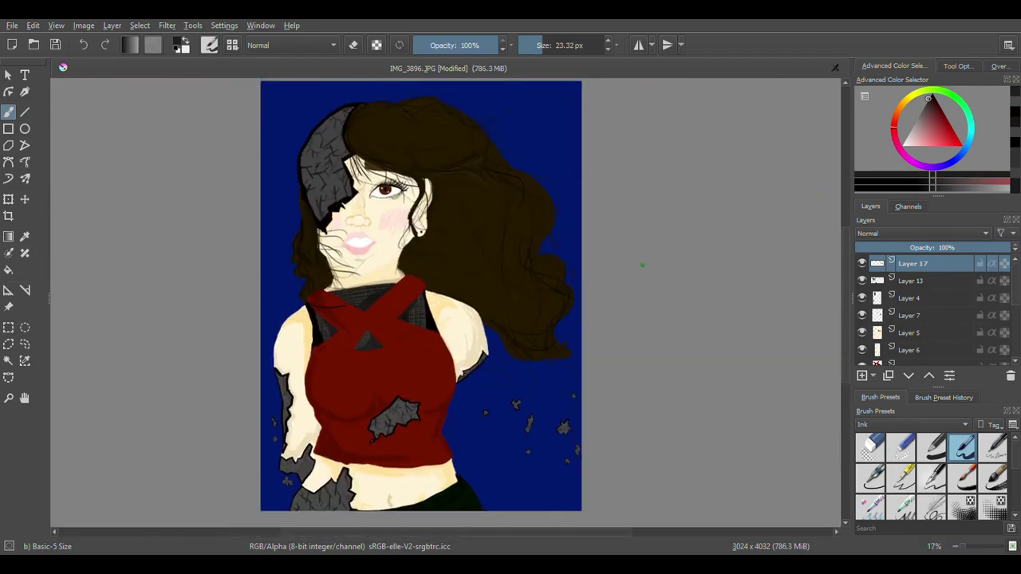
Step: Try a dark gradient over the whole picture on Layer 17 and undo it
click(9, 243)
scroll(596, 409, down, 3)
drag(511, 339, 527, 357)
scroll(527, 358, up, 2)
scroll(527, 358, down, 1)
scroll(991, 506, down, 3)
click(870, 513)
drag(598, 456, 637, 454)
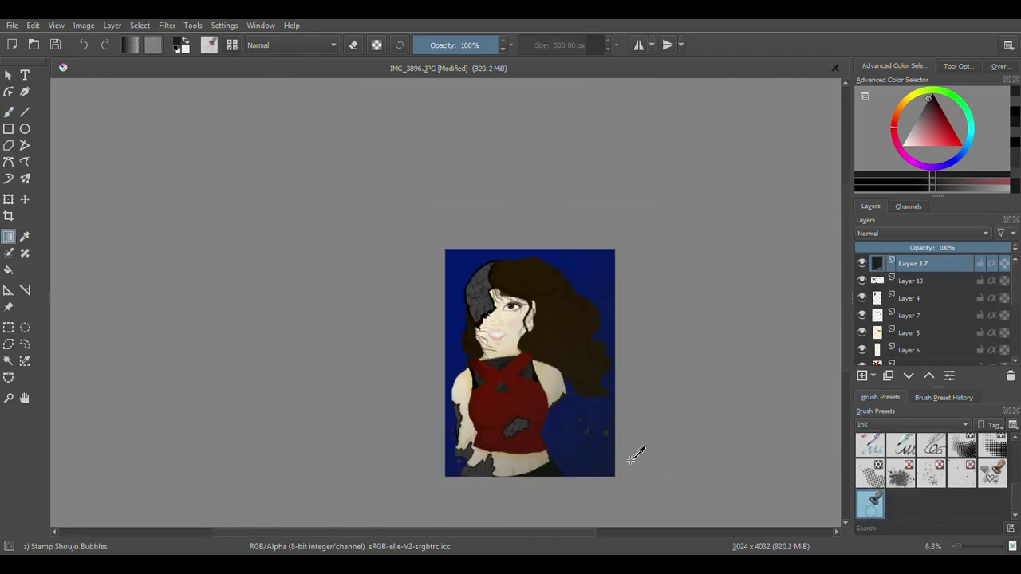
key(ctrl+z)
Step: Try the Stamp Shoujo Bubbles brush enlarged to 1,000 px over the picture on Layer 17
click(9, 112)
drag(587, 46, 604, 46)
scroll(402, 232, up, 3)
scroll(372, 382, down, 5)
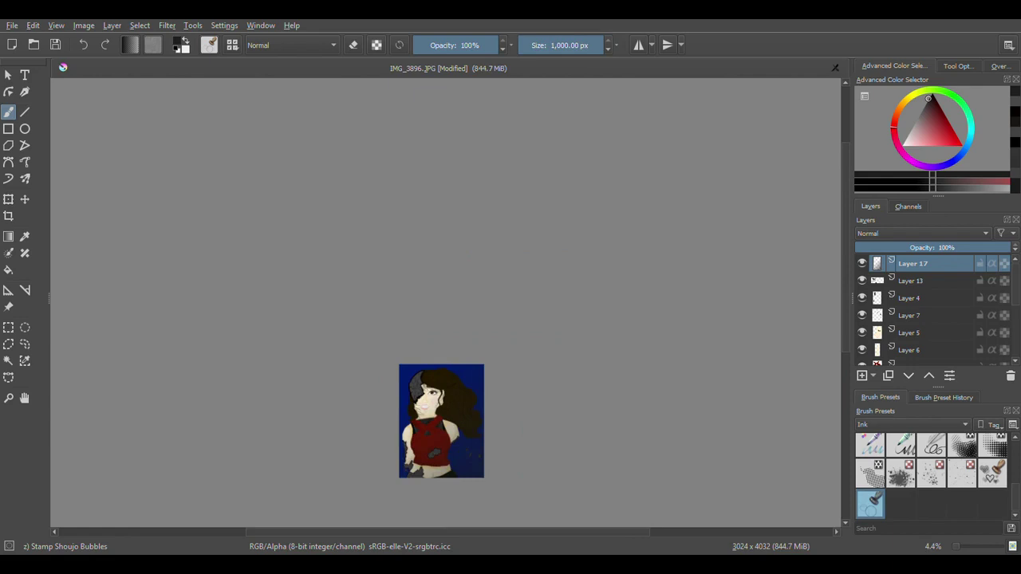
click(901, 475)
scroll(989, 484, up, 3)
click(944, 397)
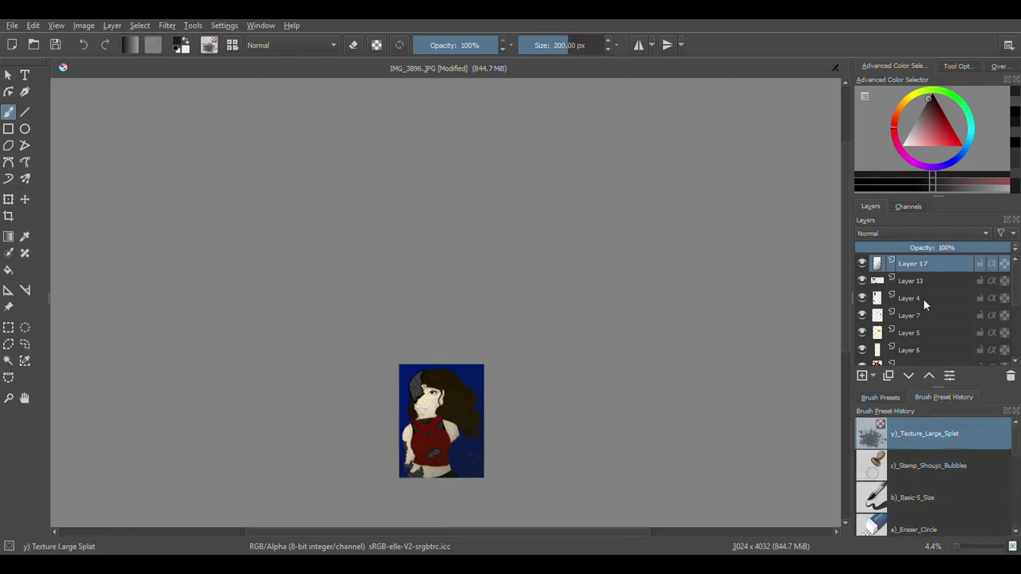
click(908, 205)
key(plus)
click(860, 242)
click(860, 247)
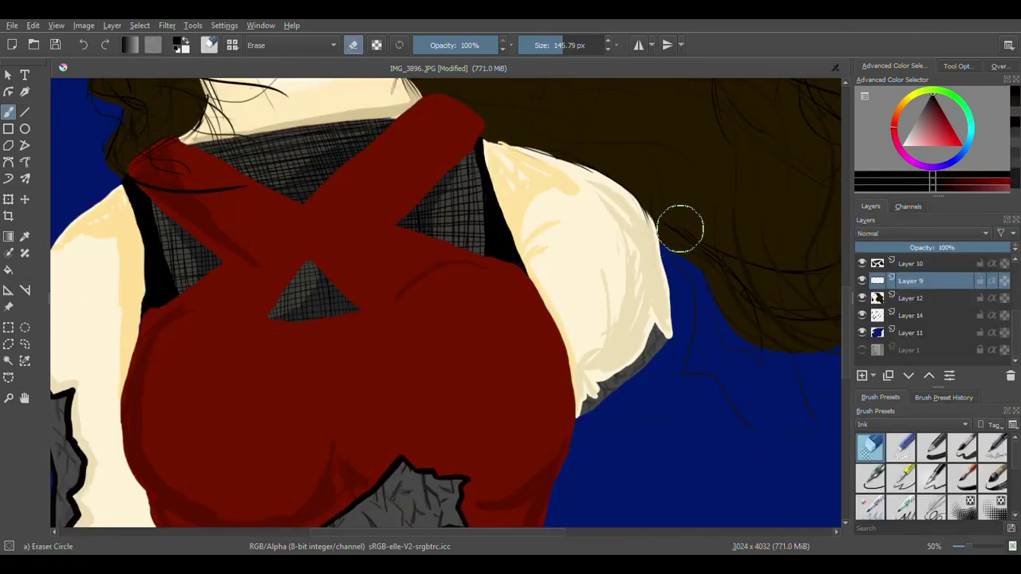
Step: Try erasing around the shorter arm's shoulder on Layer 9 with the Eraser Circle brush and undo it
drag(680, 229, 691, 311)
drag(575, 154, 676, 249)
mouse_move(498, 128)
mouse_down()
mouse_move(618, 175)
mouse_move(549, 119)
mouse_move(505, 141)
mouse_move(625, 176)
mouse_move(559, 117)
mouse_move(510, 141)
mouse_move(676, 253)
mouse_up()
key(ctrl+z)
key(ctrl+z)
key(ctrl+z)
Step: Select the Basic-5 Size brush, check the contents of Layers 14 and 13 by toggling their visibility, and select Layer 4
click(962, 448)
click(895, 317)
click(862, 316)
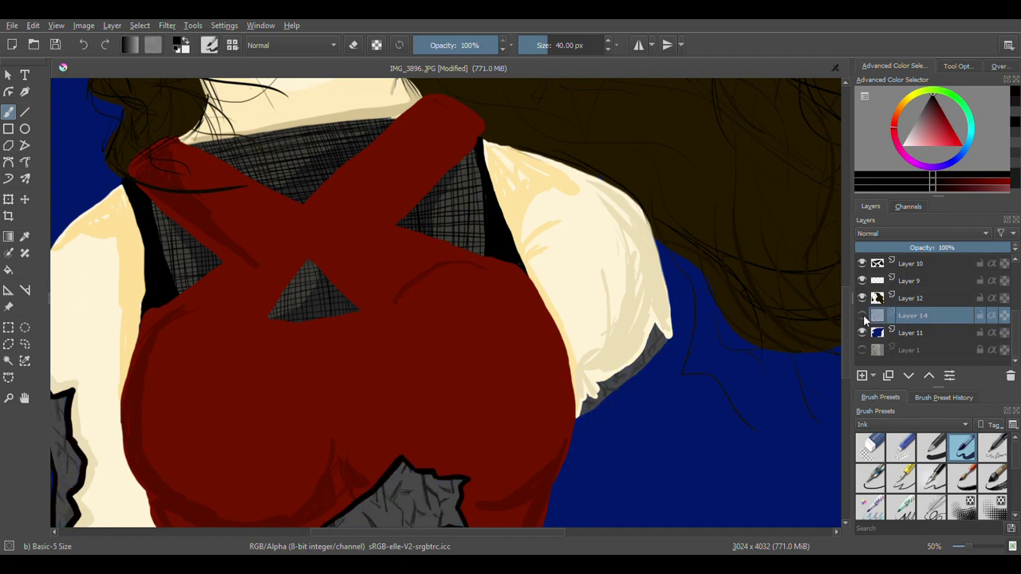
click(862, 316)
scroll(864, 316, up, 3)
click(862, 265)
click(861, 265)
click(911, 283)
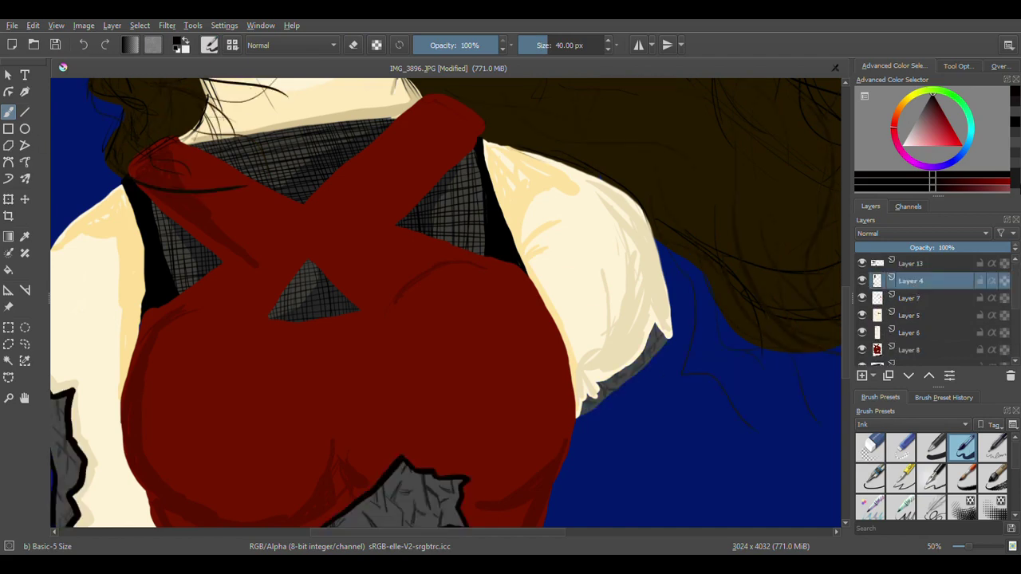
Step: Adjust the brush size and lay long diagonal shading strokes across the picture
scroll(663, 359, up, 3)
click(539, 45)
mouse_move(470, 418)
mouse_down()
mouse_move(477, 430)
mouse_move(443, 455)
mouse_move(477, 415)
mouse_move(595, 345)
mouse_up()
click(547, 49)
key(ctrl+z)
drag(549, 49, 535, 48)
mouse_move(638, 244)
mouse_down()
mouse_move(677, 290)
mouse_move(638, 342)
mouse_move(582, 400)
mouse_move(423, 519)
mouse_move(445, 459)
mouse_up()
mouse_move(473, 419)
mouse_down()
mouse_move(559, 376)
mouse_move(636, 263)
mouse_up()
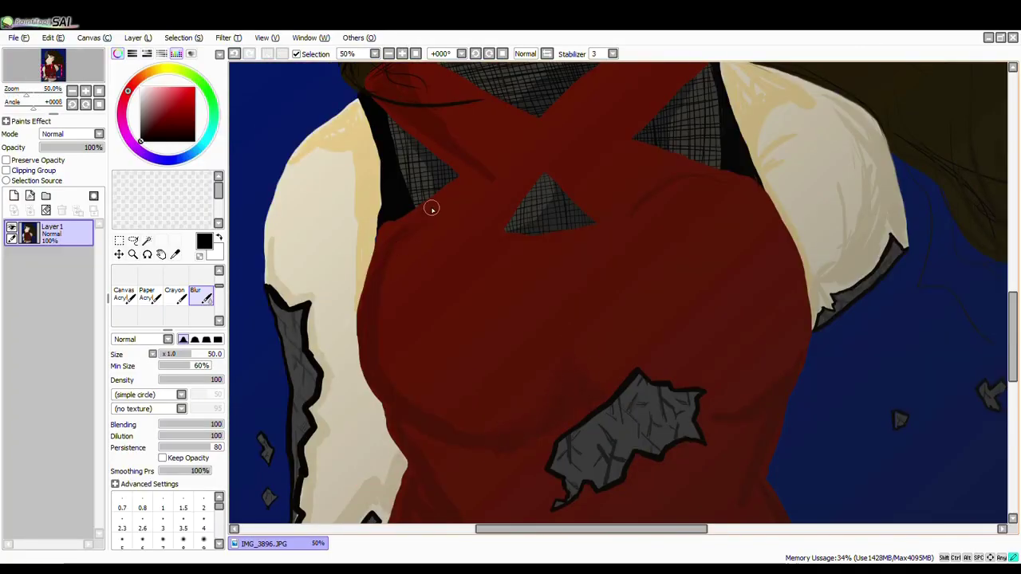
Step: In PaintTool SAI, reduce the Blur brush to size 40 and soften the shading on the lower part of the red top
key(bracketleft)
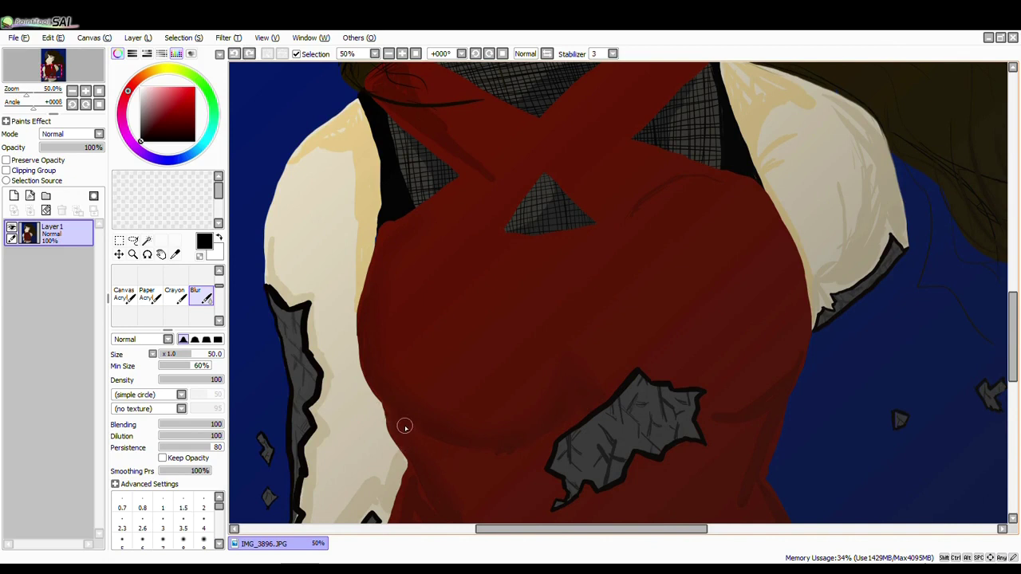
alt+click(395, 405)
scroll(478, 351, down, 4)
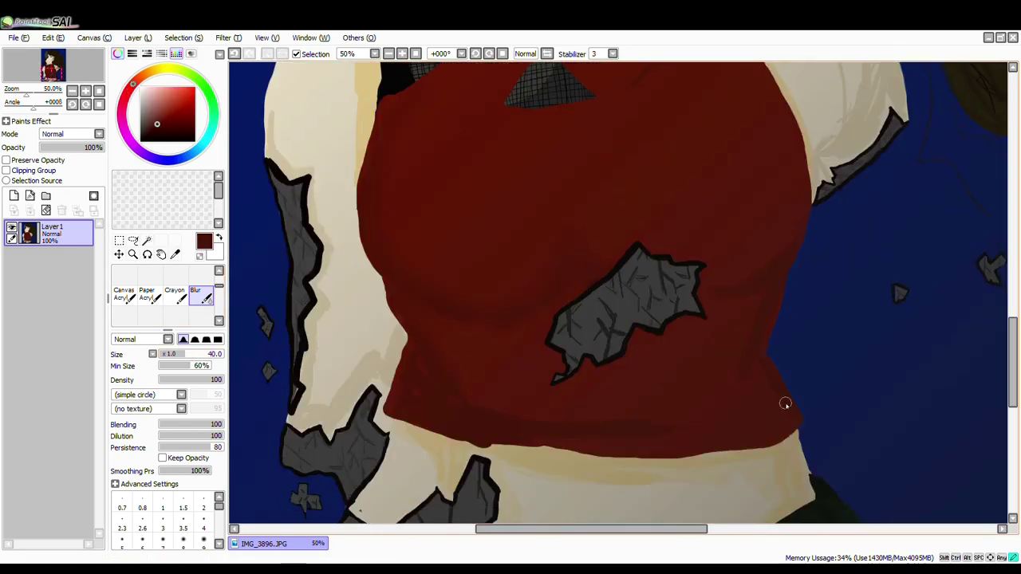
key(ctrl+z)
drag(609, 432, 612, 432)
scroll(610, 432, down, 4)
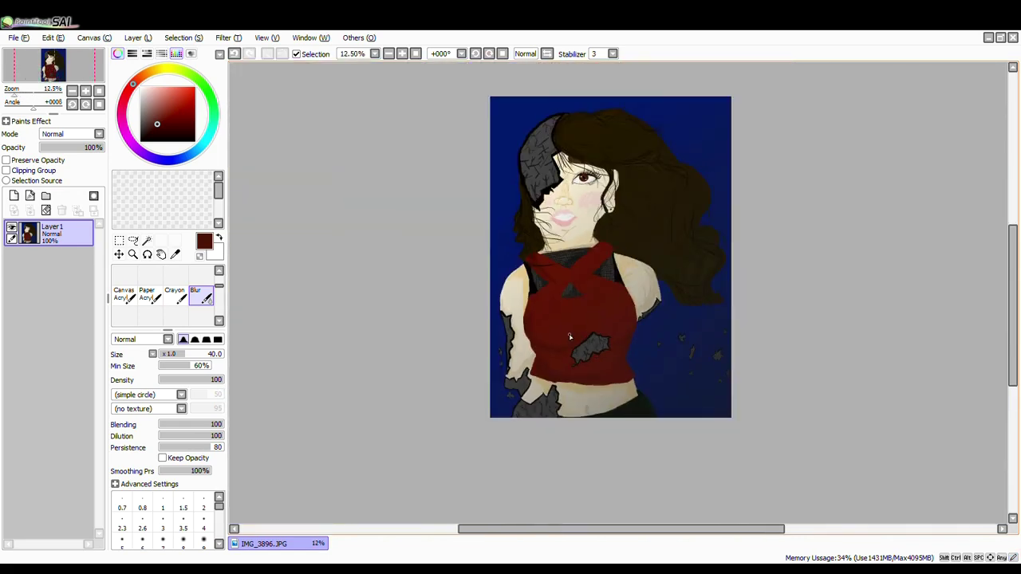
Step: Blur the skin shading across the waist below the red top, reducing the brush size to 19 for the belly
scroll(582, 403, up, 3)
mouse_move(441, 332)
mouse_down()
mouse_move(574, 330)
mouse_move(791, 315)
mouse_move(805, 360)
mouse_move(803, 314)
mouse_move(872, 328)
mouse_move(813, 401)
mouse_move(763, 412)
mouse_up()
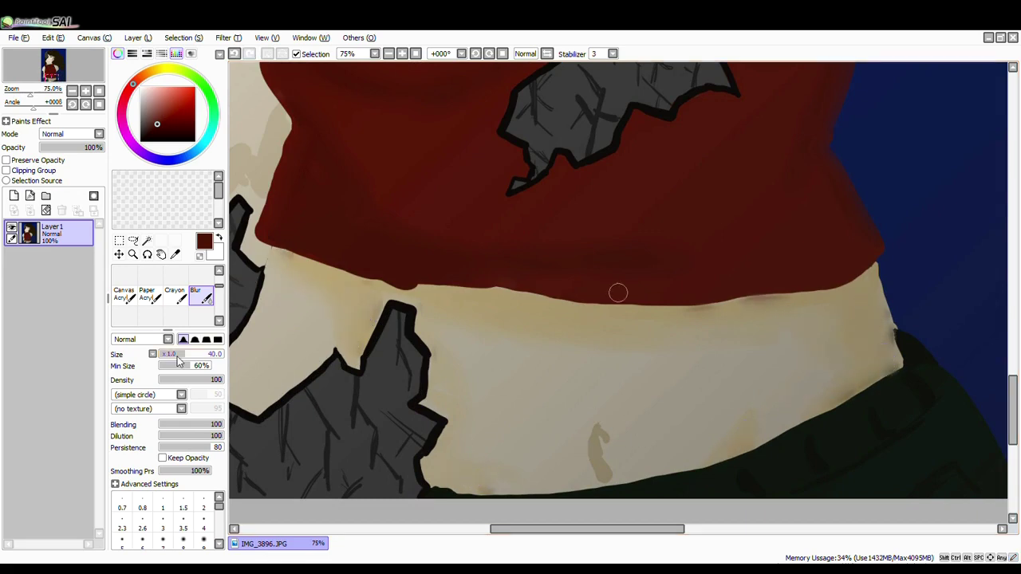
click(170, 354)
right_click(600, 471)
scroll(596, 459, down, 7)
Step: Blur the pink blush strokes on both cheeks with the brush at size 24
scroll(595, 269, up, 7)
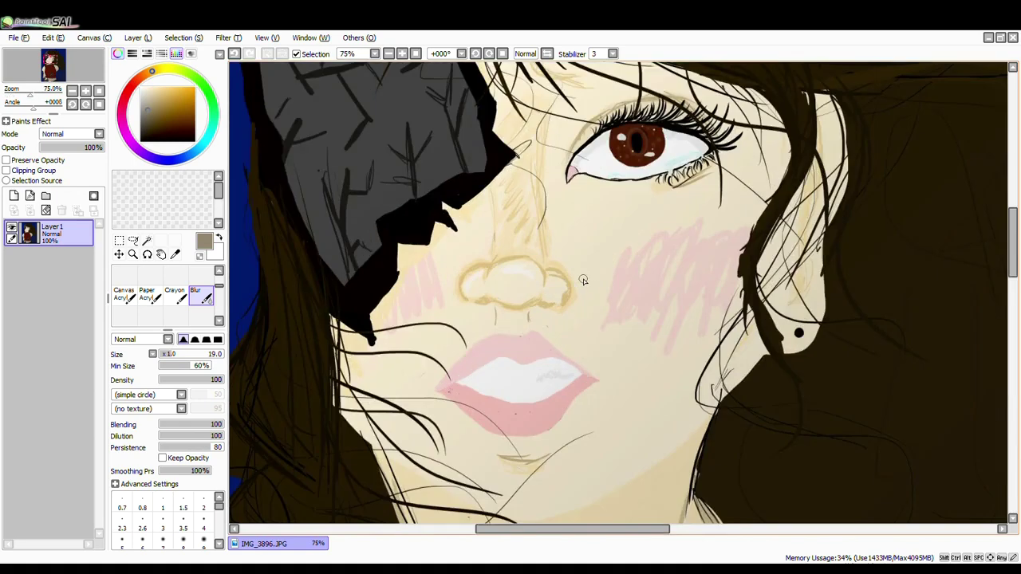
drag(619, 292, 683, 296)
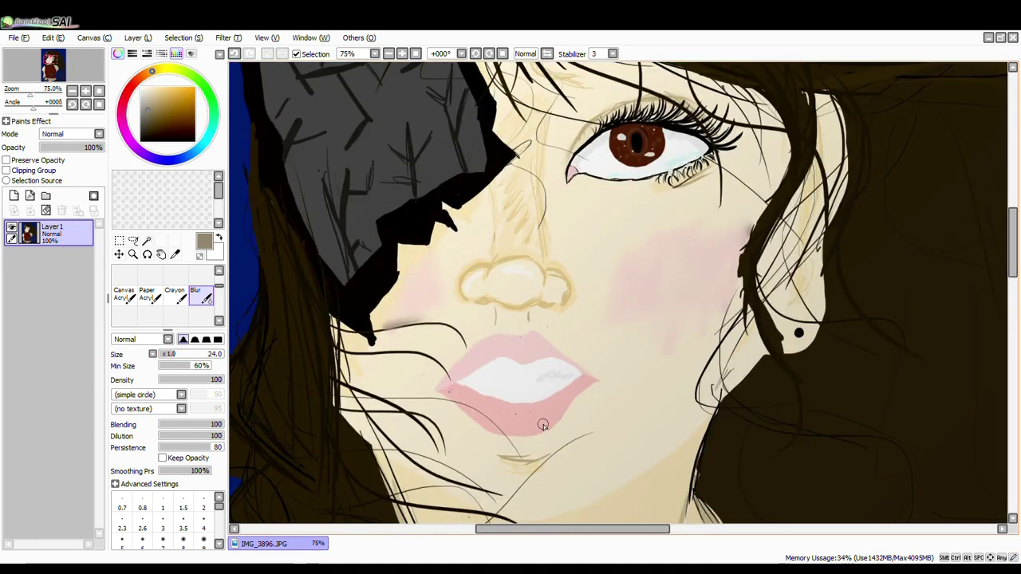
scroll(522, 132, down, 3)
scroll(525, 125, up, 4)
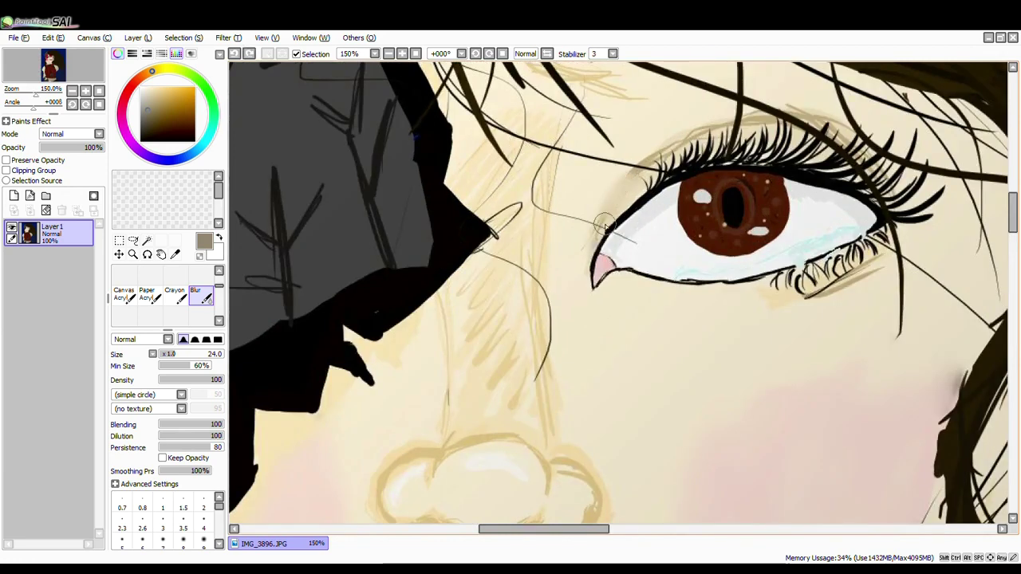
Step: Soften the shading strokes along the bridge of the nose, using the Blur brush at size 5 for its edges
drag(486, 399, 516, 396)
drag(547, 251, 553, 163)
drag(474, 173, 540, 119)
right_click(540, 119)
drag(443, 321, 446, 426)
drag(551, 439, 540, 384)
key(ctrl+z)
key(ctrl+z)
click(122, 543)
drag(445, 328, 448, 410)
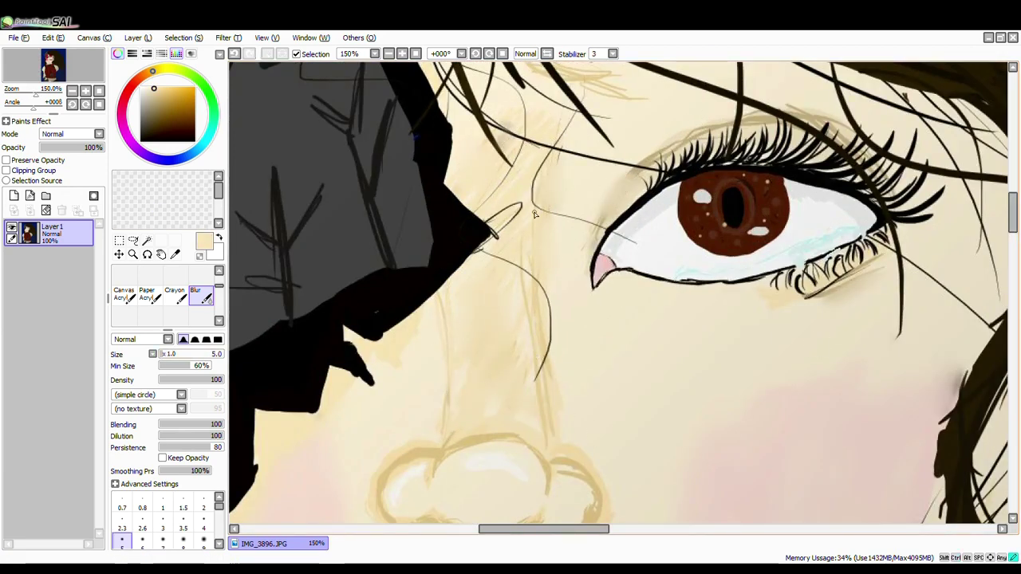
Step: Blur the fine shading around the nose and the tan strokes on the forehead with the size 5 brush
scroll(553, 390, up, 2)
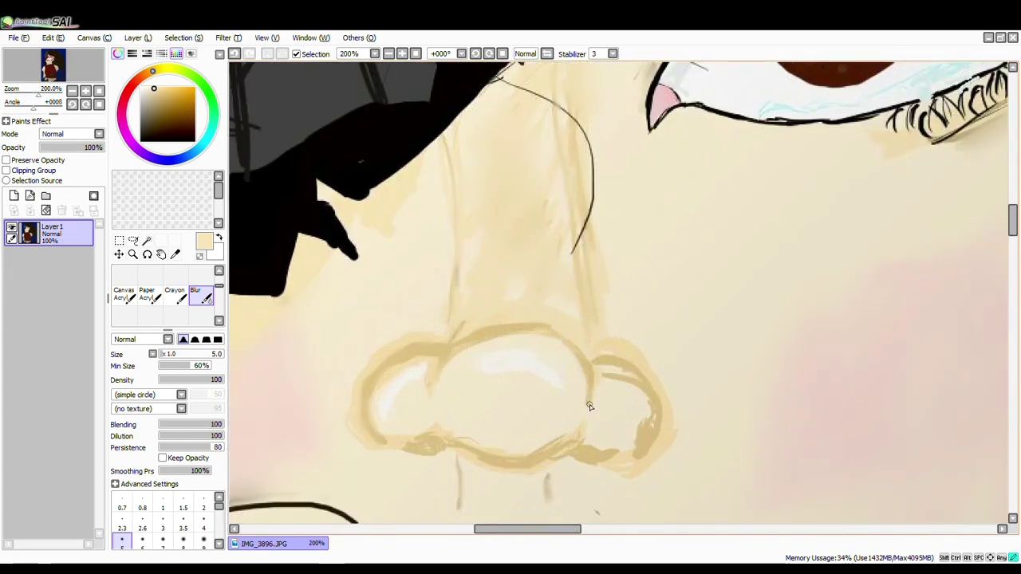
scroll(588, 301, down, 2)
scroll(406, 417, up, 2)
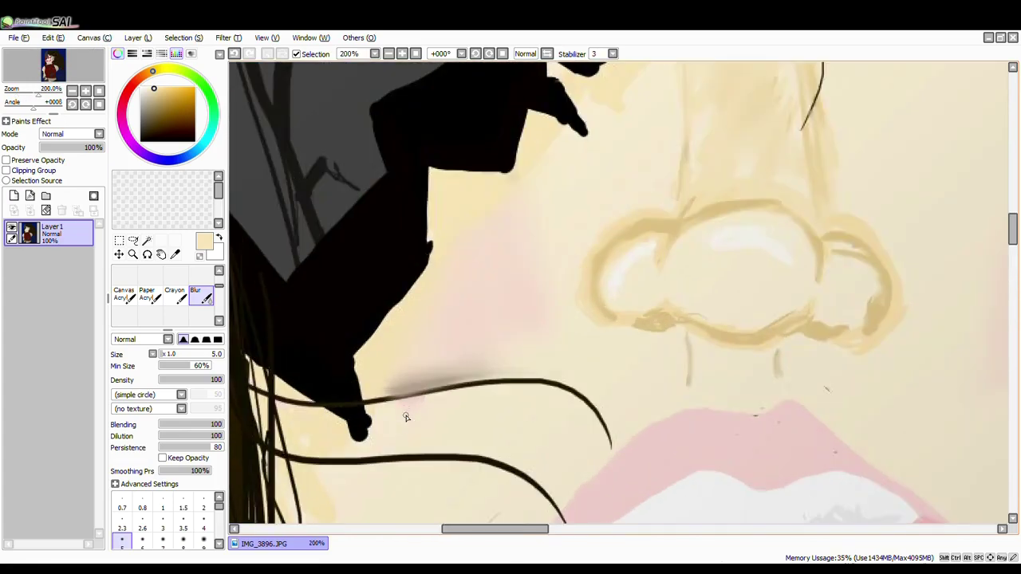
scroll(552, 362, down, 5)
scroll(689, 217, up, 5)
mouse_move(588, 296)
mouse_down()
mouse_move(599, 356)
mouse_move(691, 371)
mouse_move(848, 435)
mouse_up()
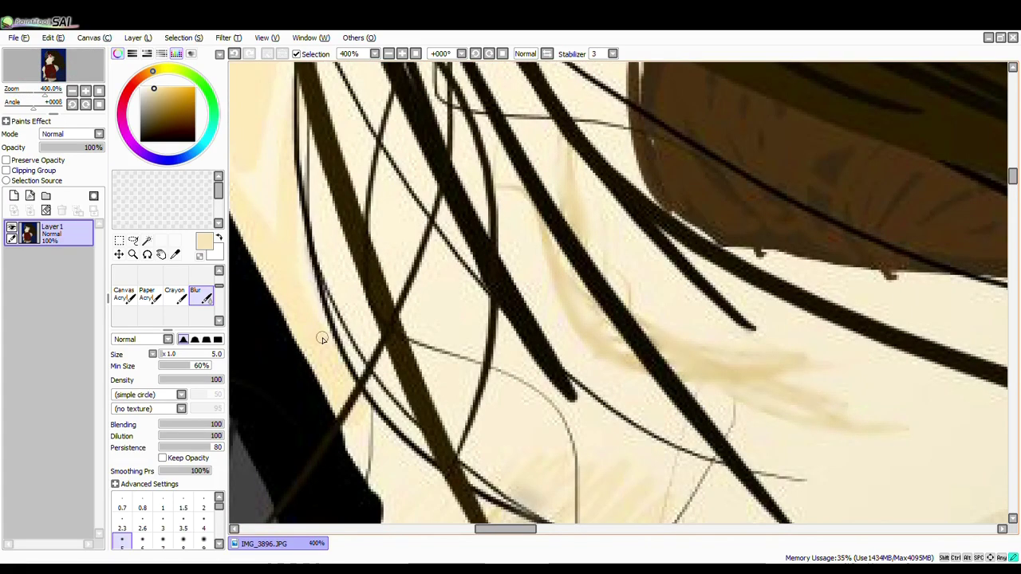
scroll(292, 228, down, 3)
scroll(284, 176, down, 3)
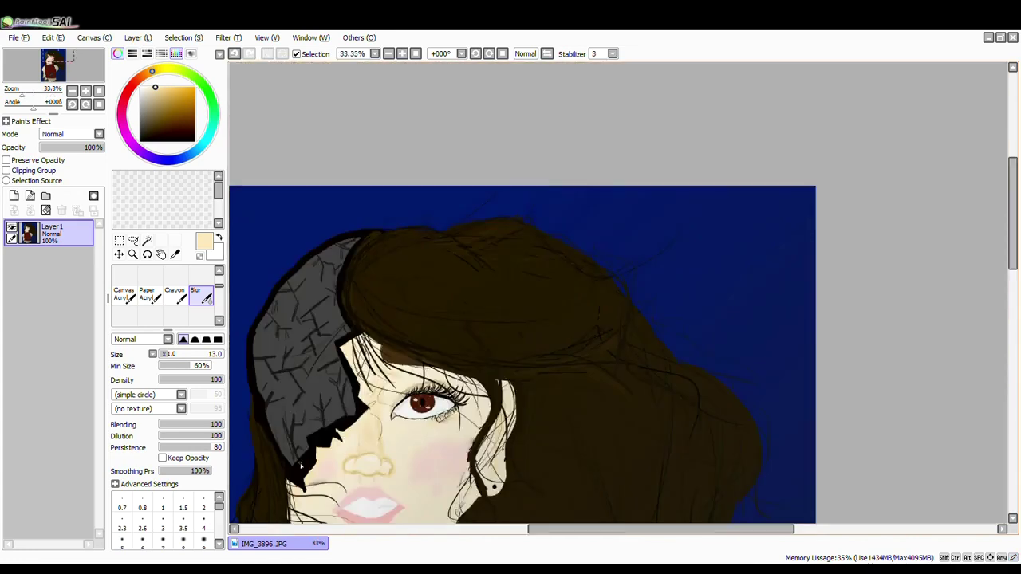
Step: Fit the whole picture in view with the Zoom tool and examine the blended result
scroll(522, 275, up, 3)
scroll(508, 303, down, 10)
scroll(505, 359, up, 2)
click(133, 254)
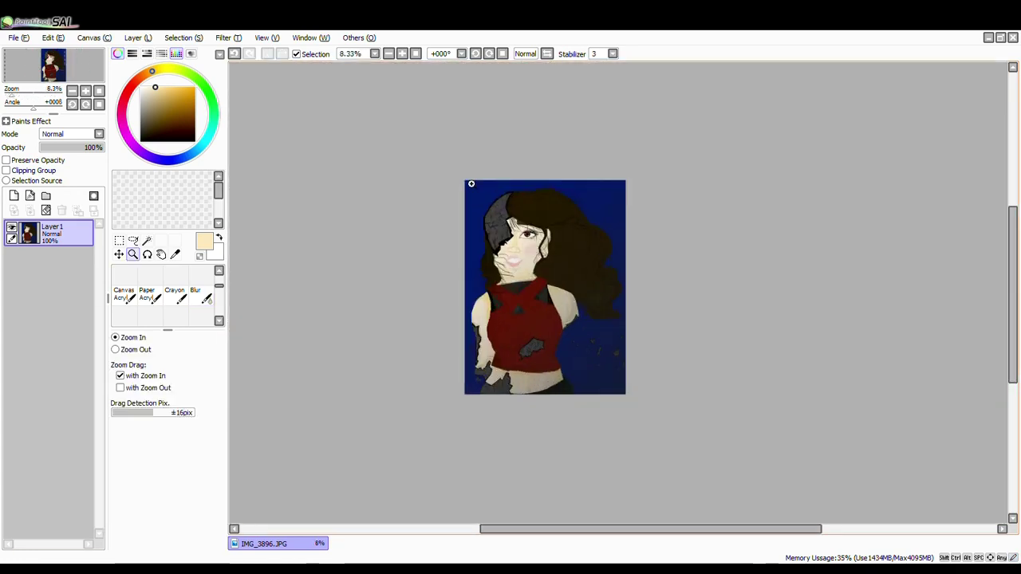
drag(471, 184, 620, 391)
click(22, 37)
click(68, 116)
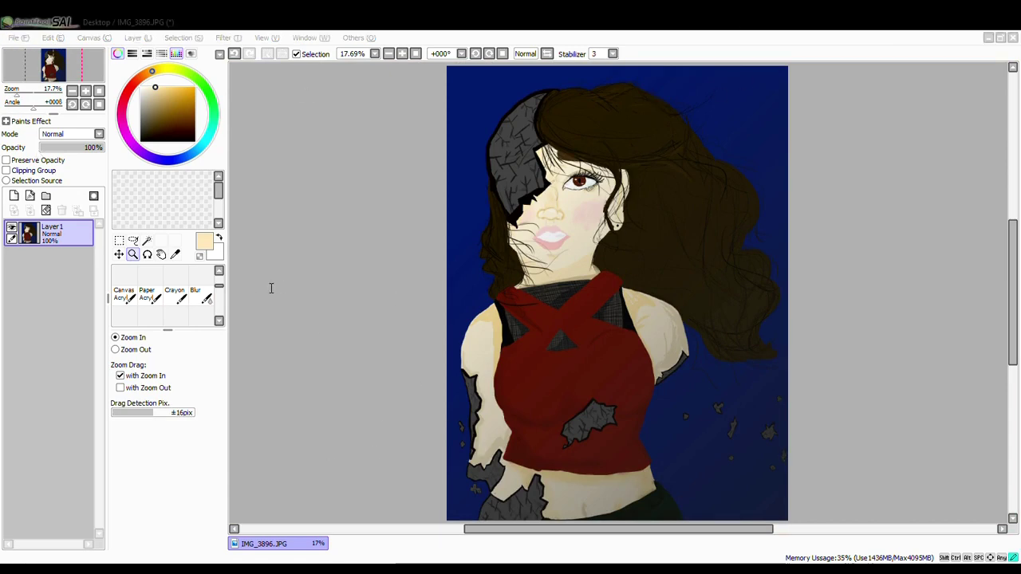
Step: Try painting light-blue tears from the lower eyelid down the cheek with the Water Color brush and undo them
scroll(594, 201, down, 1)
scroll(592, 198, up, 7)
drag(590, 135, 590, 297)
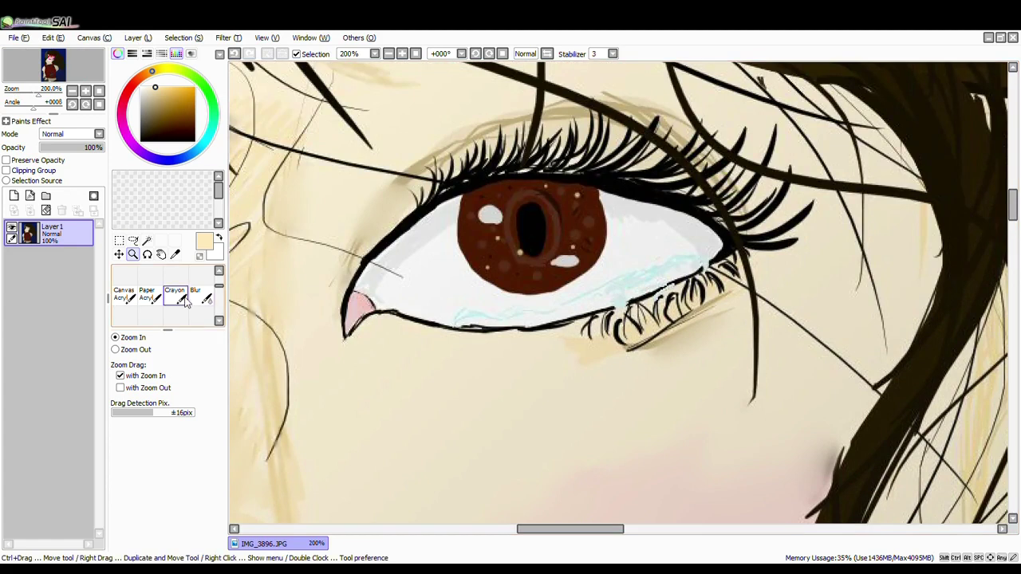
scroll(210, 280, up, 3)
click(208, 276)
right_click(461, 325)
click(175, 354)
mouse_move(467, 315)
mouse_down()
mouse_move(607, 301)
mouse_move(669, 504)
mouse_up()
key(ctrl+z)
click(189, 379)
mouse_move(492, 316)
mouse_down()
mouse_move(552, 305)
mouse_move(681, 418)
mouse_up()
key(ctrl+z)
key(ctrl+z)
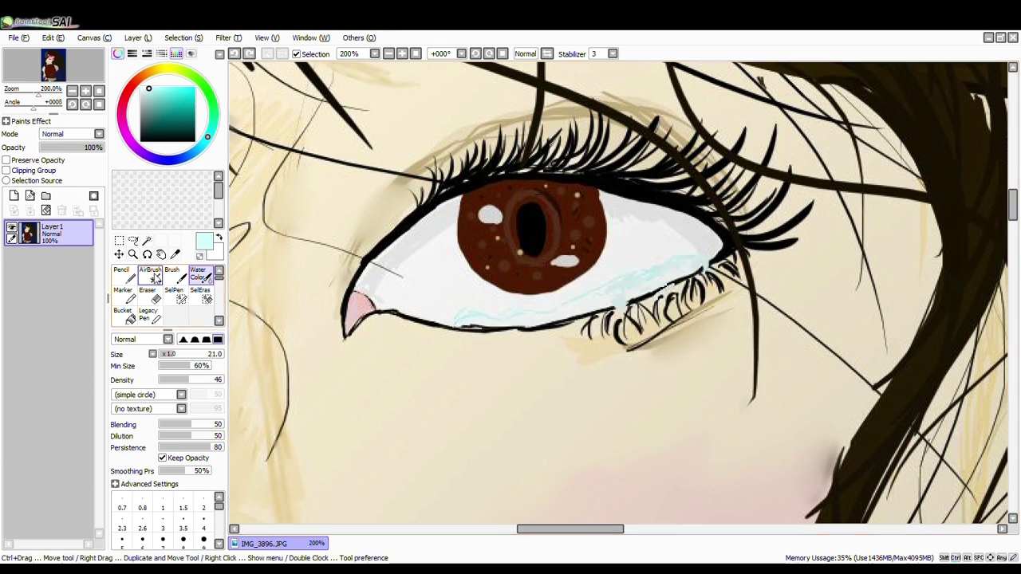
Step: Switch to the Brush tool and paint light-blue tears along the lower part of the eye
click(173, 273)
mouse_move(468, 314)
mouse_down()
mouse_move(635, 307)
mouse_move(654, 292)
mouse_move(683, 326)
mouse_move(598, 312)
mouse_move(552, 326)
mouse_up()
right_click(634, 305)
key(ctrl+z)
key(ctrl+z)
right_click(635, 284)
right_click(554, 309)
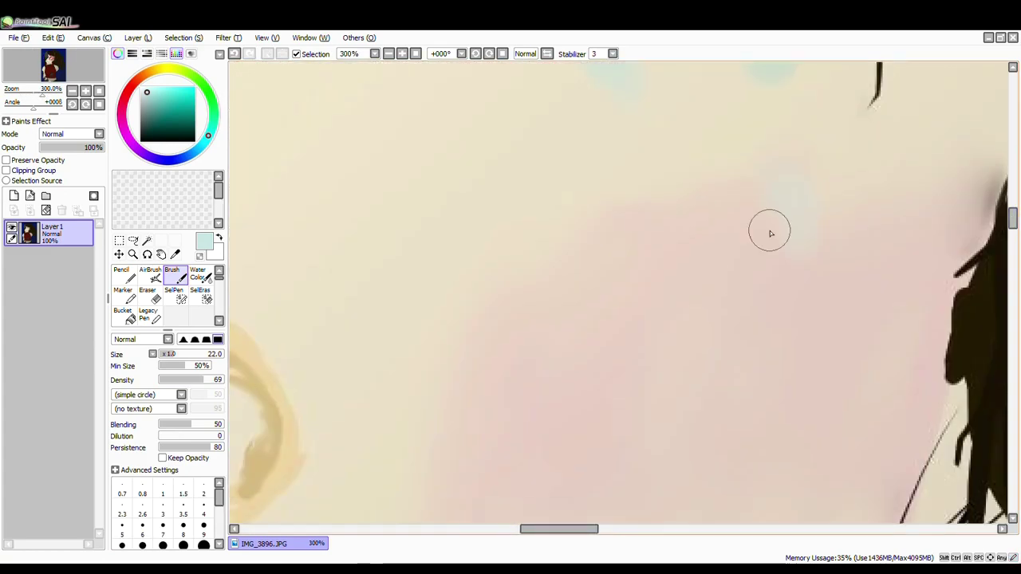
Step: Paint light-blue teardrops running down the blushed cheek with the Brush at size 22
drag(789, 183, 801, 233)
mouse_move(702, 415)
mouse_down()
mouse_move(695, 383)
mouse_move(710, 423)
mouse_up()
drag(657, 197, 666, 275)
scroll(668, 328, down, 7)
scroll(693, 260, up, 4)
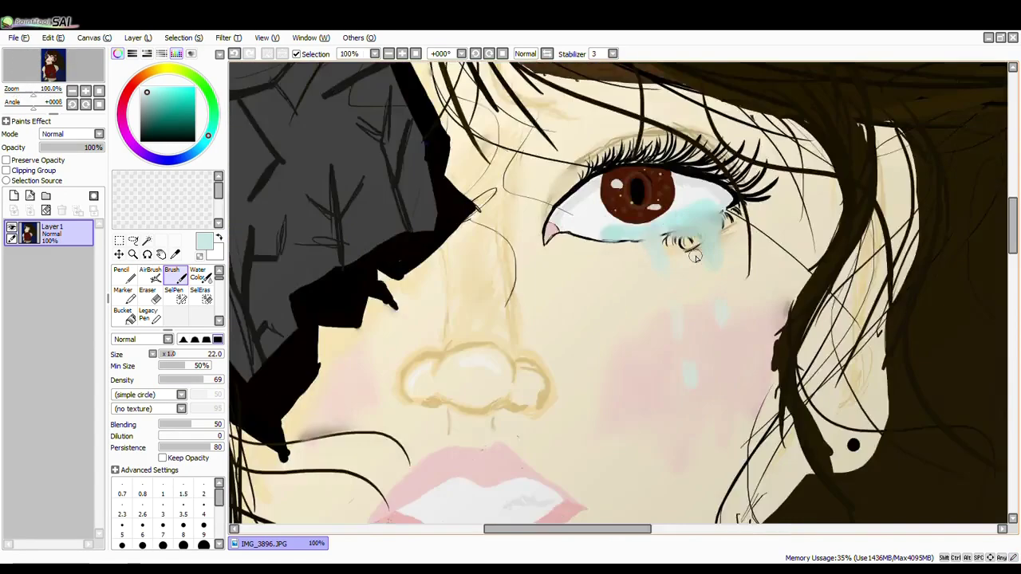
Step: Pick a paler blue-grey, set the Brush to size 11 with adjusted density, and paint highlights on the tears
scroll(695, 256, up, 1)
click(157, 106)
click(165, 354)
drag(639, 167, 670, 153)
key(ctrl+z)
click(175, 380)
drag(691, 187, 691, 222)
drag(596, 204, 608, 237)
click(142, 93)
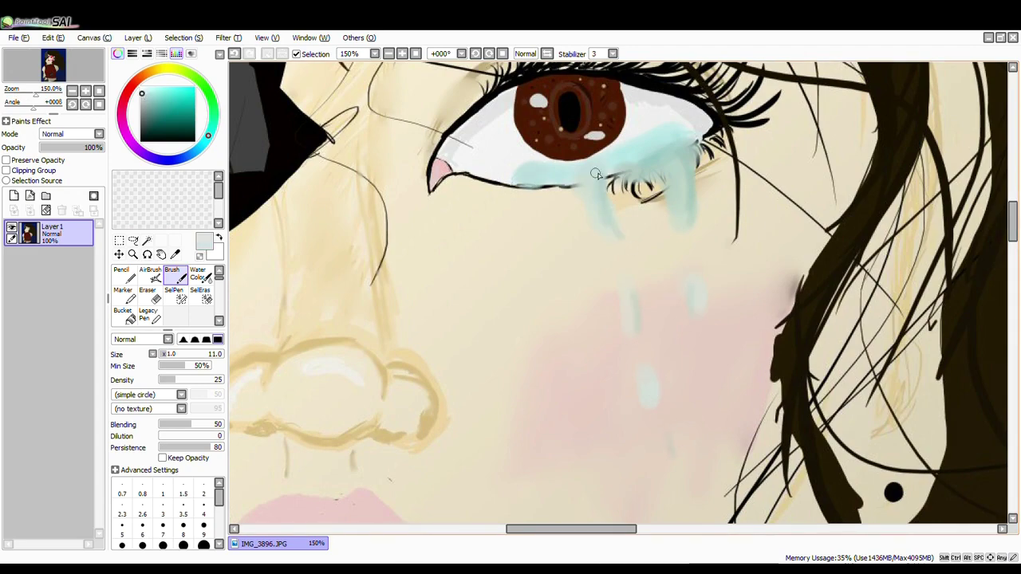
scroll(676, 177, down, 5)
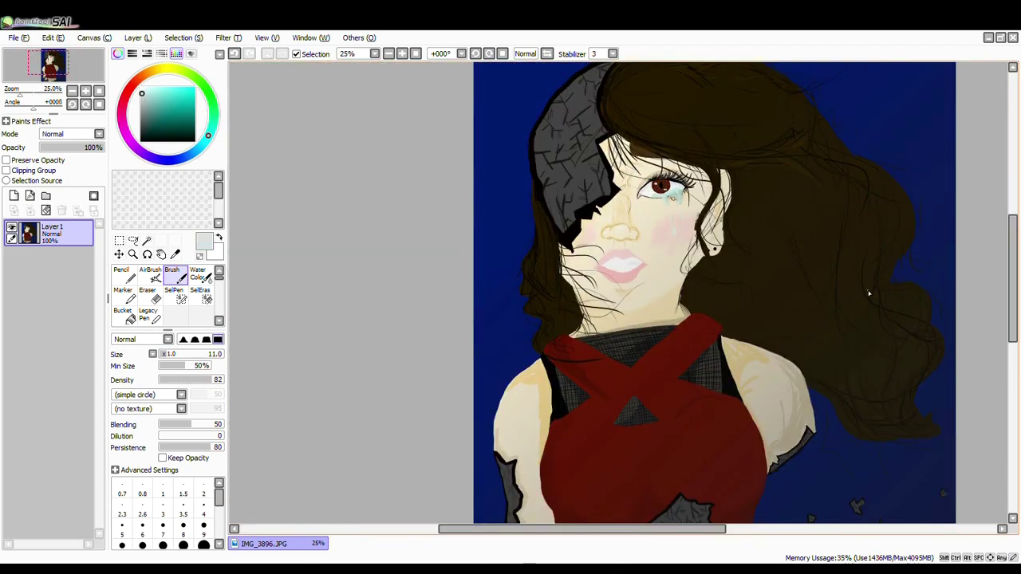
scroll(868, 293, down, 3)
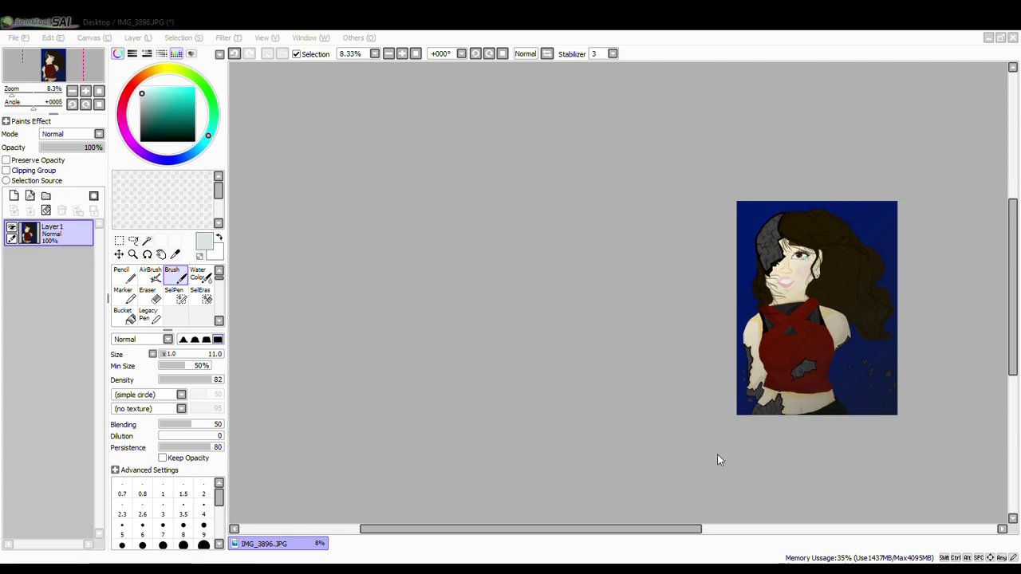
scroll(761, 326, up, 8)
scroll(759, 328, down, 4)
scroll(198, 296, down, 5)
Step: Switch back to the Blur brush at size 45 and soften the skin shading on the longer arm's upper part
click(201, 296)
scroll(771, 426, up, 1)
drag(864, 301, 619, 292)
click(173, 355)
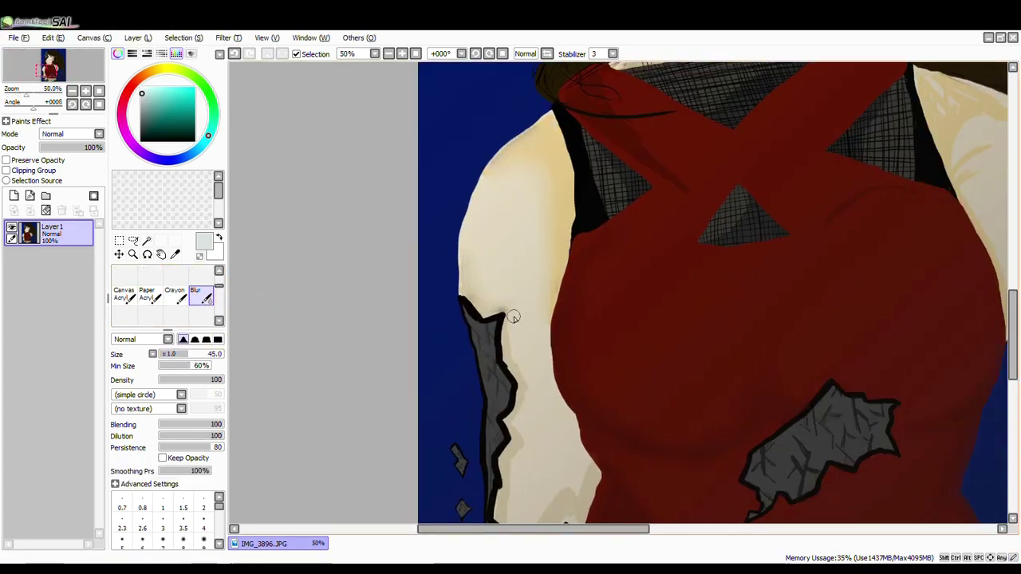
scroll(522, 456, down, 4)
scroll(567, 507, up, 6)
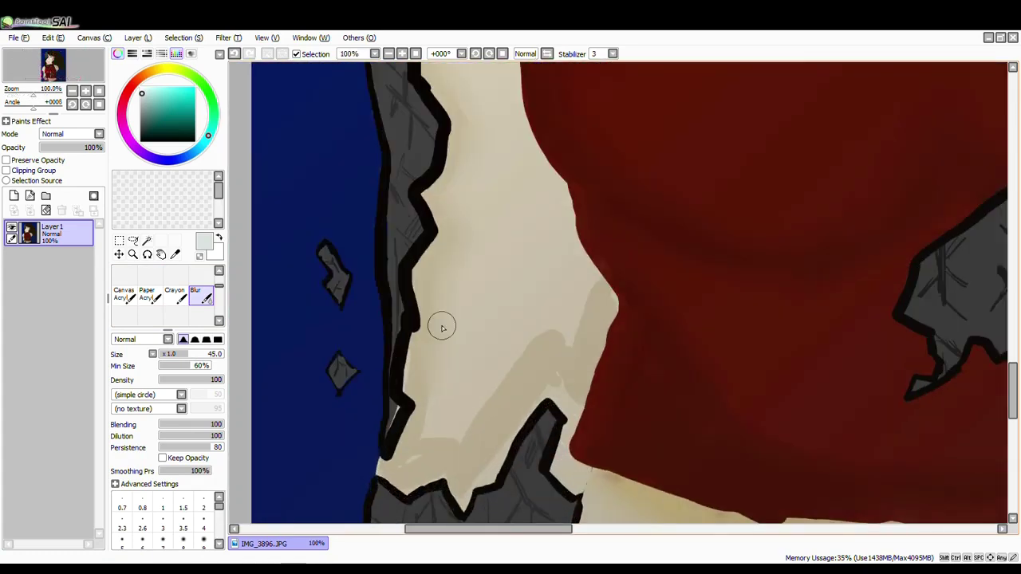
Step: Blur the shading near the broken lower end of the longer arm, reducing the brush size to 17
mouse_move(427, 430)
mouse_down()
mouse_move(568, 383)
mouse_move(557, 402)
mouse_up()
click(167, 355)
mouse_move(451, 488)
mouse_down()
mouse_move(429, 482)
mouse_move(382, 468)
mouse_up()
scroll(758, 289, down, 6)
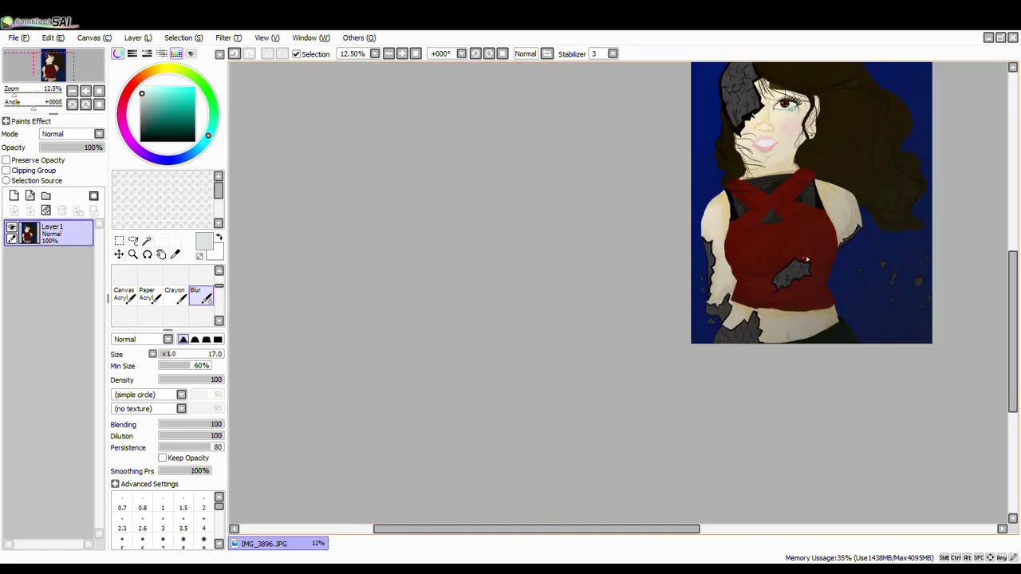
Step: Set the Blur brush to size 29 and soften the skin shading over the shorter arm
scroll(845, 206, up, 6)
click(174, 355)
mouse_move(848, 152)
mouse_down()
mouse_move(840, 413)
mouse_move(884, 265)
mouse_move(940, 247)
mouse_up()
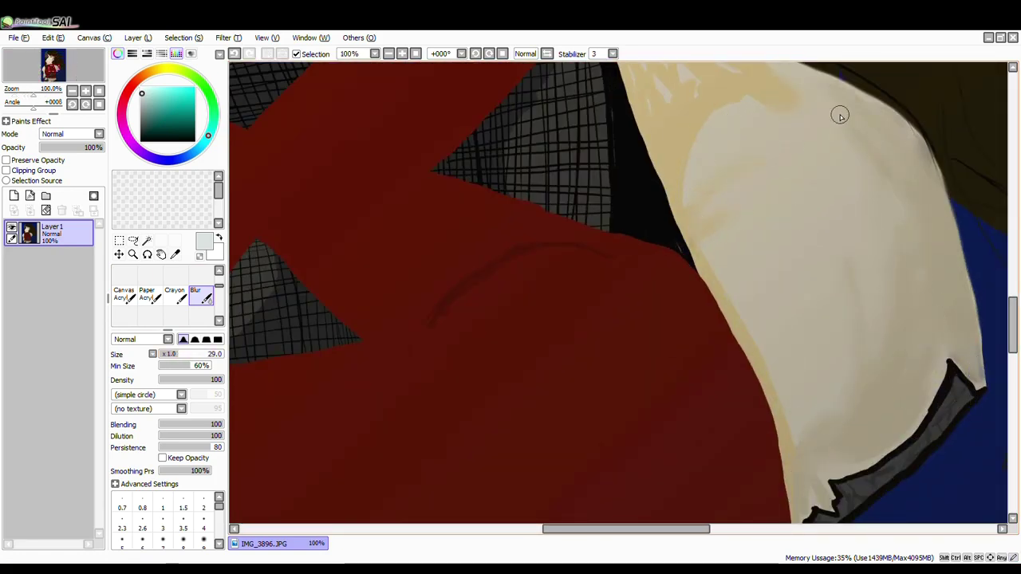
drag(785, 432, 788, 482)
drag(687, 231, 692, 255)
mouse_move(824, 204)
mouse_down()
mouse_move(805, 206)
mouse_move(947, 381)
mouse_up()
drag(765, 232, 755, 262)
drag(737, 185, 752, 193)
drag(853, 229, 890, 217)
Step: Blur the neck shadow above the mesh collar, reducing the brush to size 11 for the narrow edges
scroll(480, 188, down, 4)
scroll(479, 187, up, 5)
mouse_move(887, 179)
mouse_down()
mouse_move(947, 152)
mouse_move(571, 241)
mouse_up()
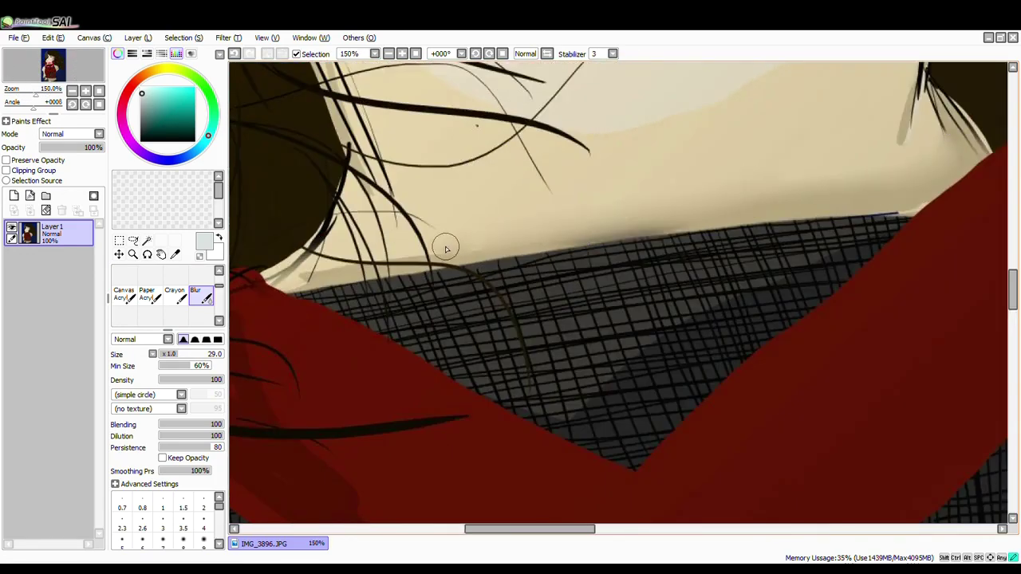
click(165, 353)
right_click(297, 280)
drag(914, 99, 902, 139)
scroll(925, 146, up, 2)
scroll(903, 129, down, 9)
drag(438, 529, 604, 504)
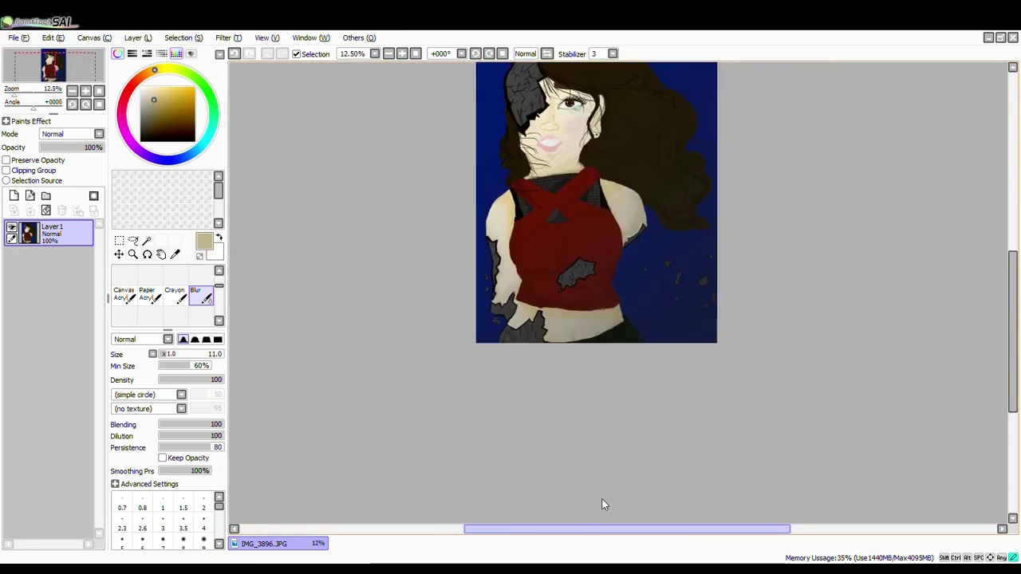
Step: Enlarge the Blur brush to size 58 and smooth the remaining shading on the shorter arm
scroll(637, 191, up, 4)
click(196, 354)
mouse_move(578, 185)
mouse_down()
mouse_move(615, 199)
mouse_move(567, 203)
mouse_move(608, 285)
mouse_move(577, 234)
mouse_up()
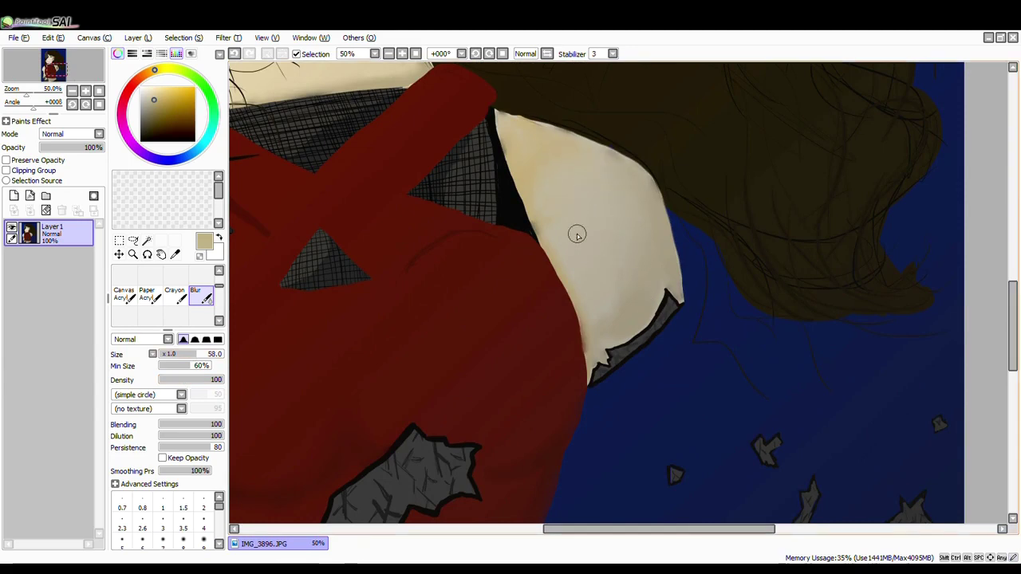
scroll(462, 243, down, 2)
scroll(374, 269, up, 2)
Step: Set the Blur brush to size 19, pick the dark red, and soften the shading on the top's crossed straps
click(172, 354)
alt+click(295, 197)
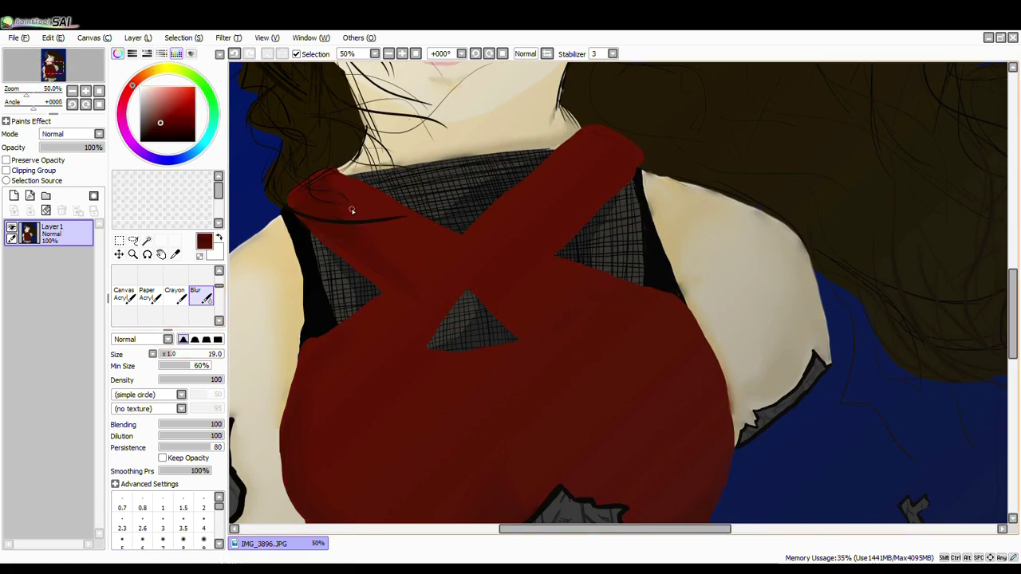
scroll(351, 209, down, 2)
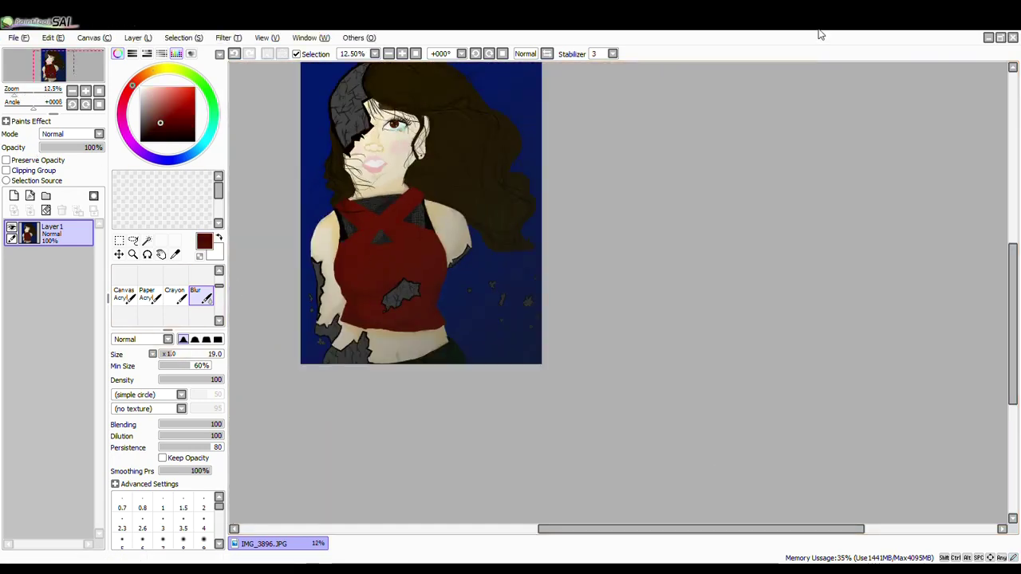